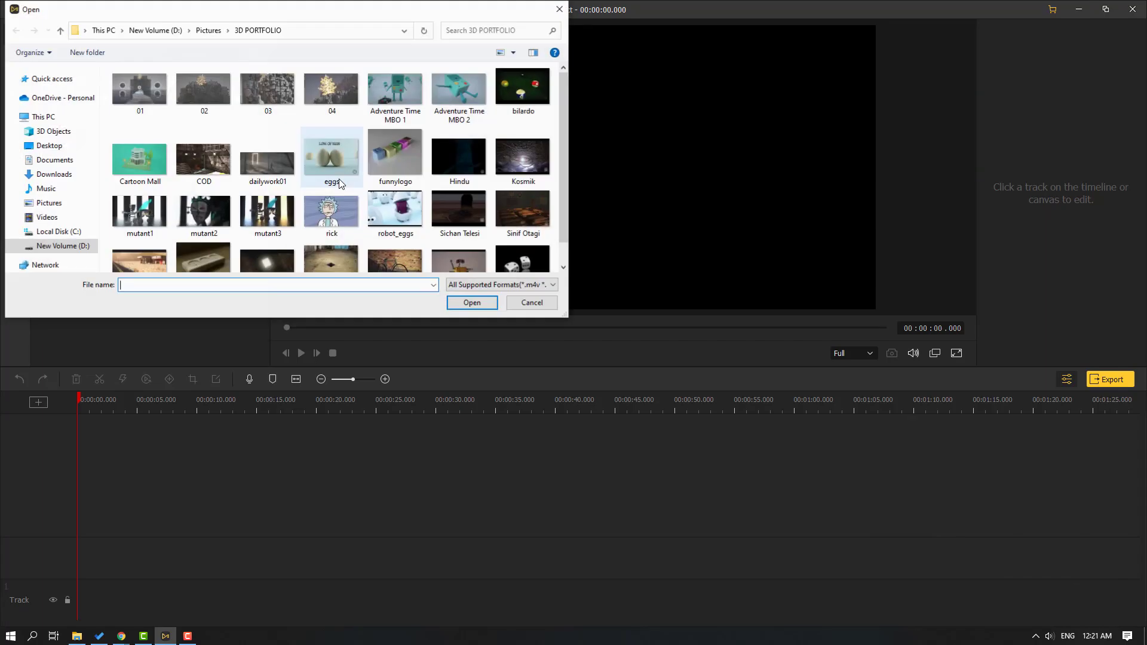
Import the audio file Man from the BG MUSIC folder and look at the media type filter options.
key("alt+Left")
left_click(129, 162)
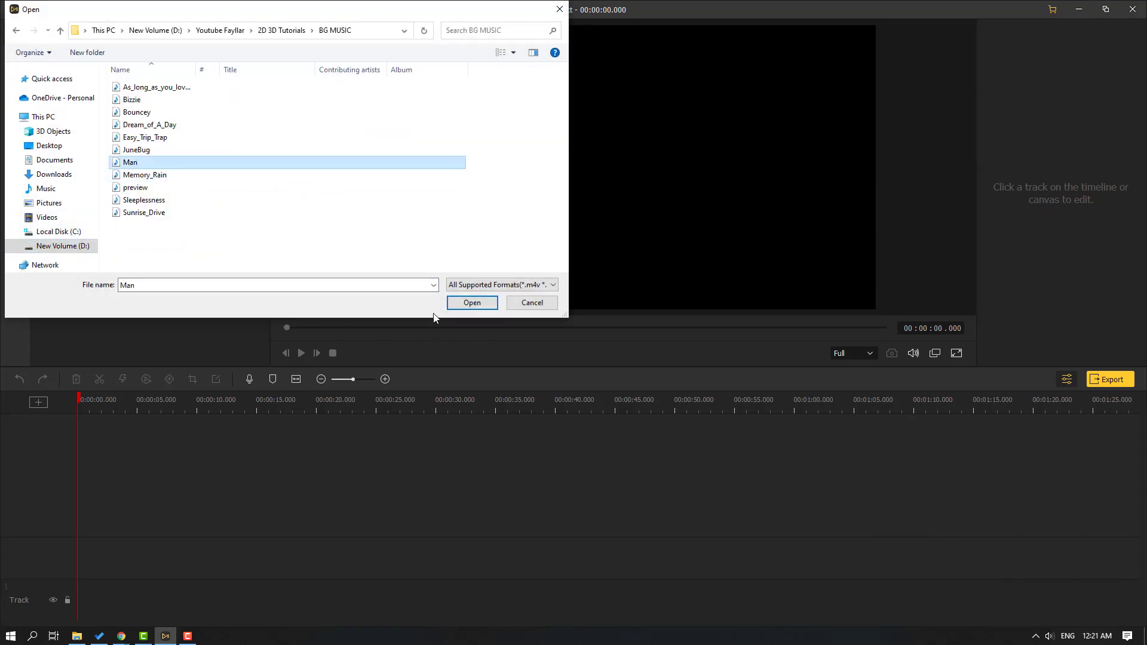
left_click(471, 302)
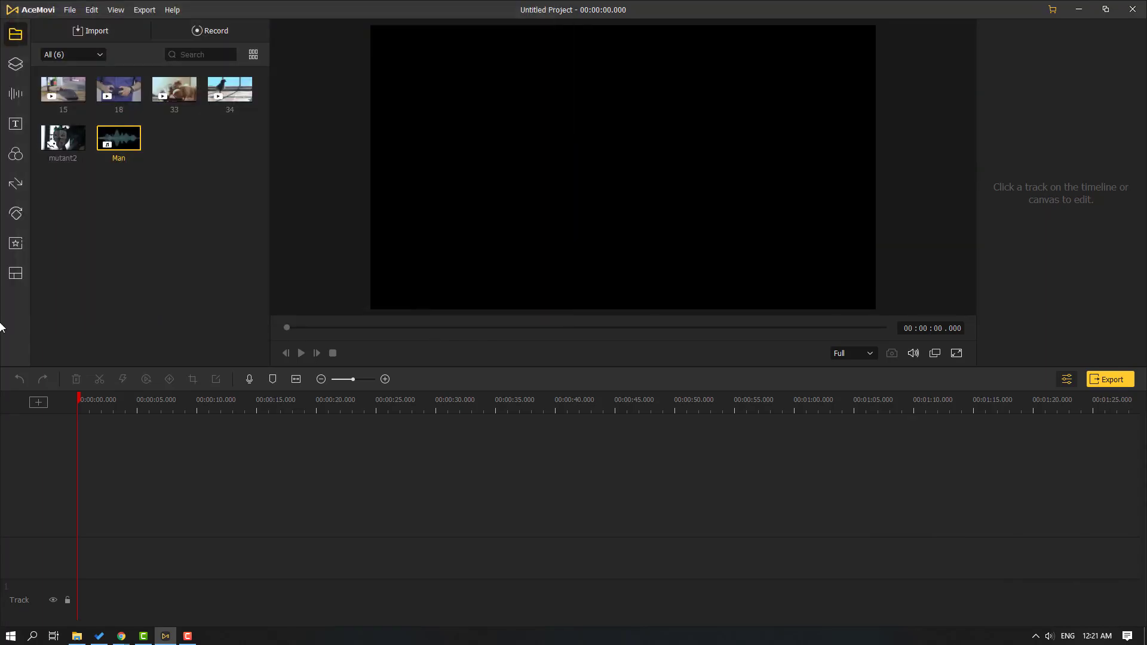
left_click(91, 54)
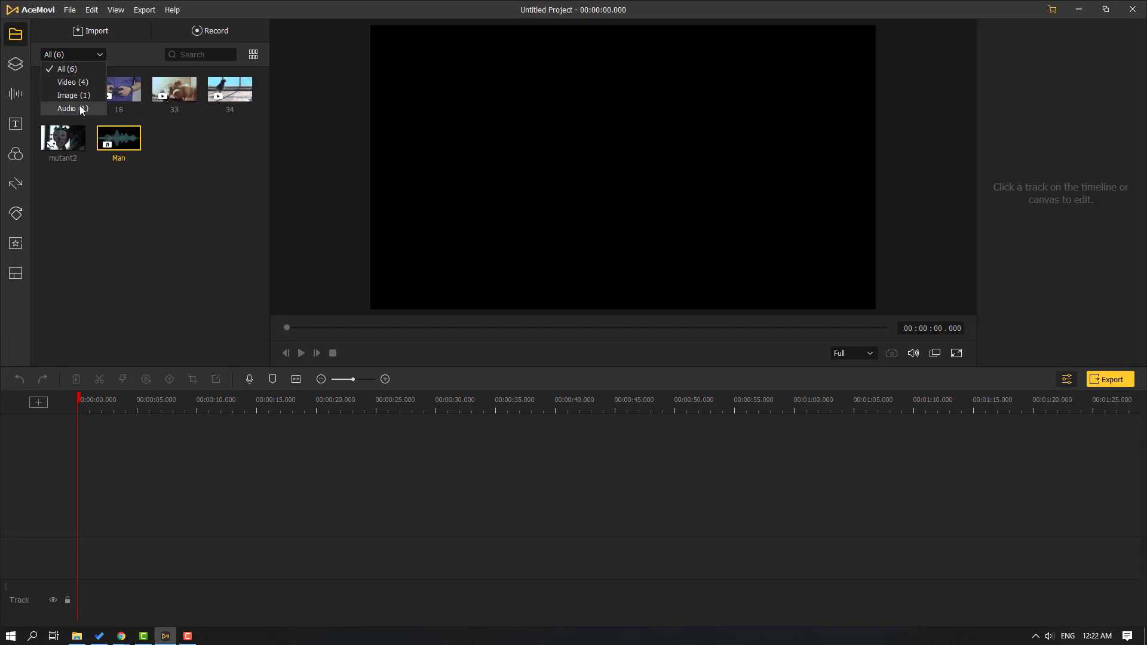
left_click(192, 231)
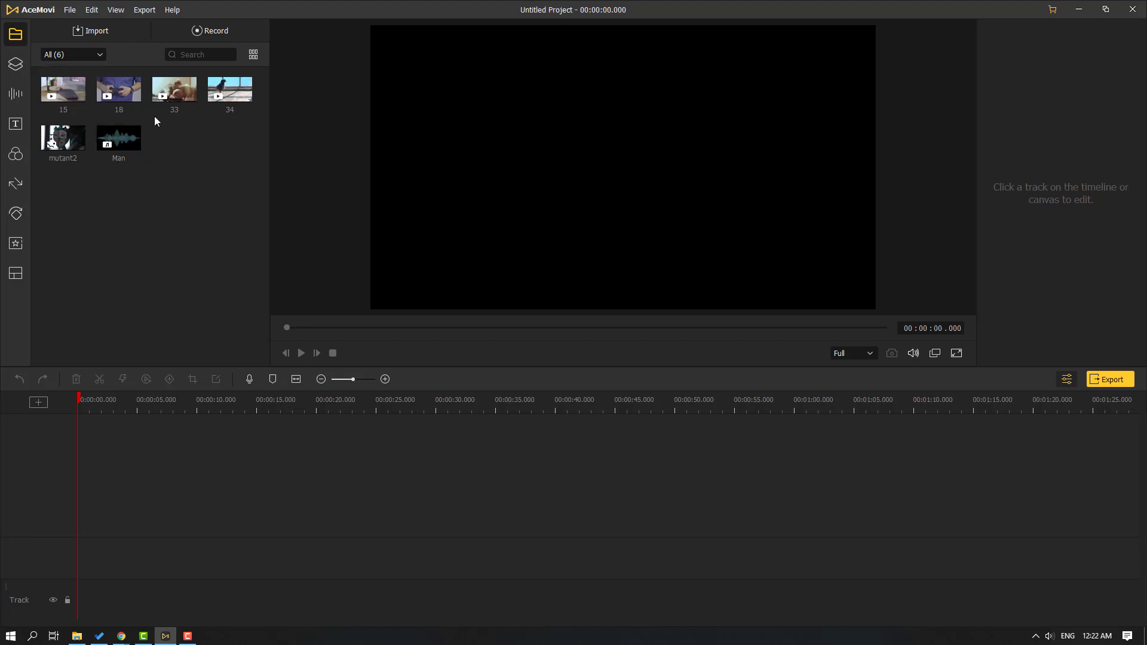
Open the screen recorder, look over its capture and audio options, and close it.
left_click(217, 31)
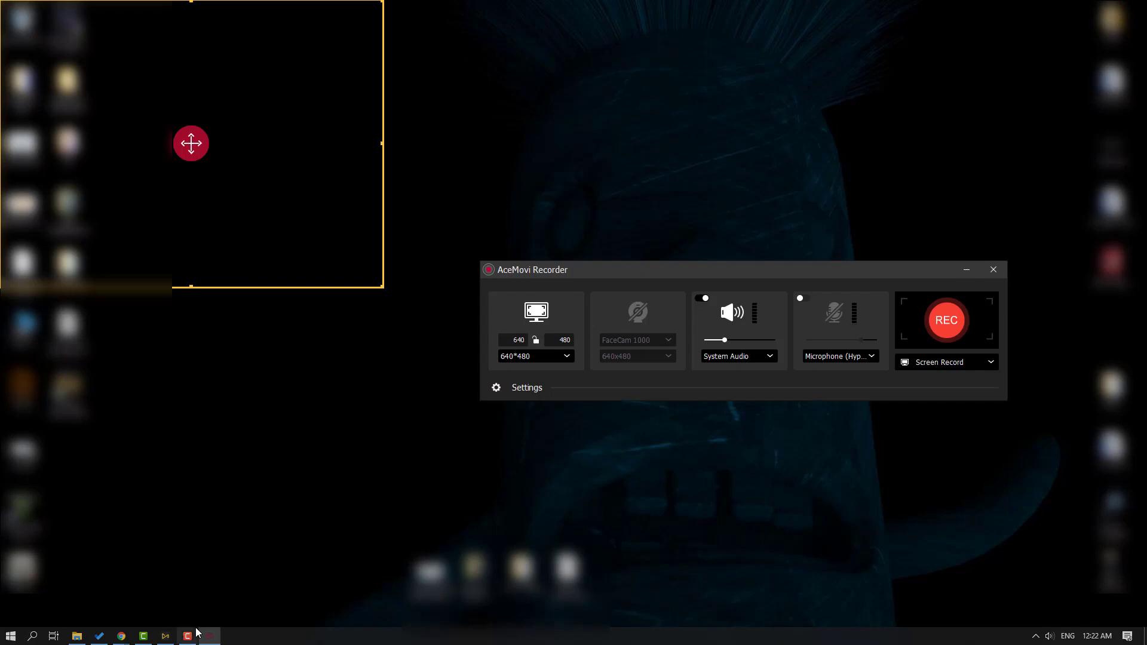
left_click_drag(637, 271, 620, 267)
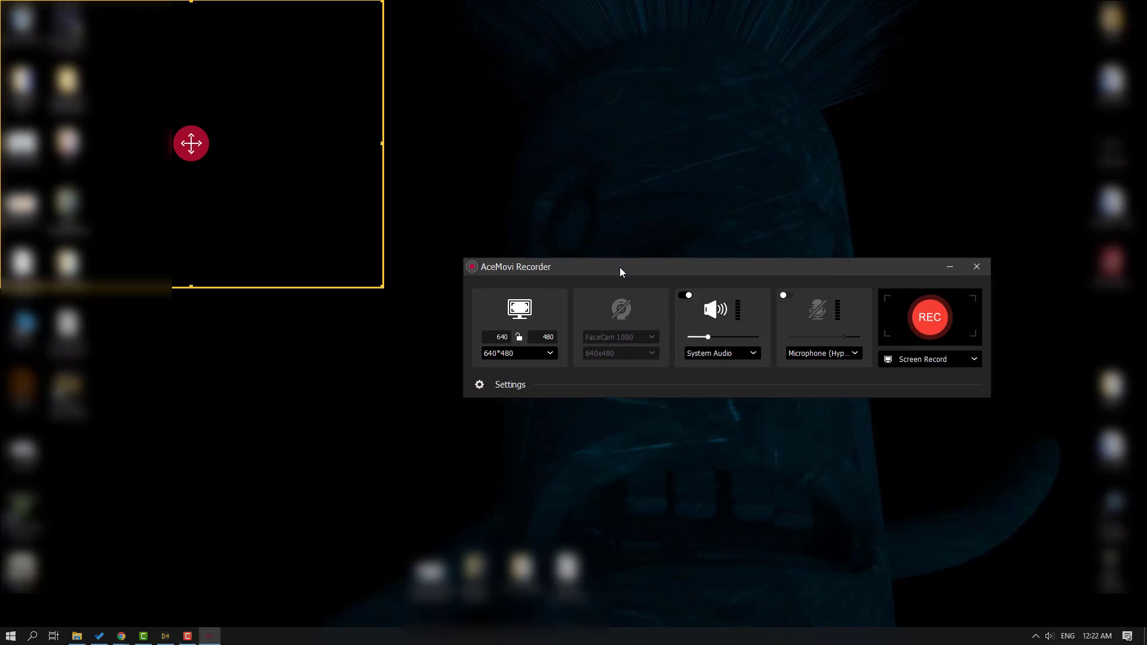
left_click_drag(620, 272, 630, 243)
double_click(629, 244)
left_click(900, 208)
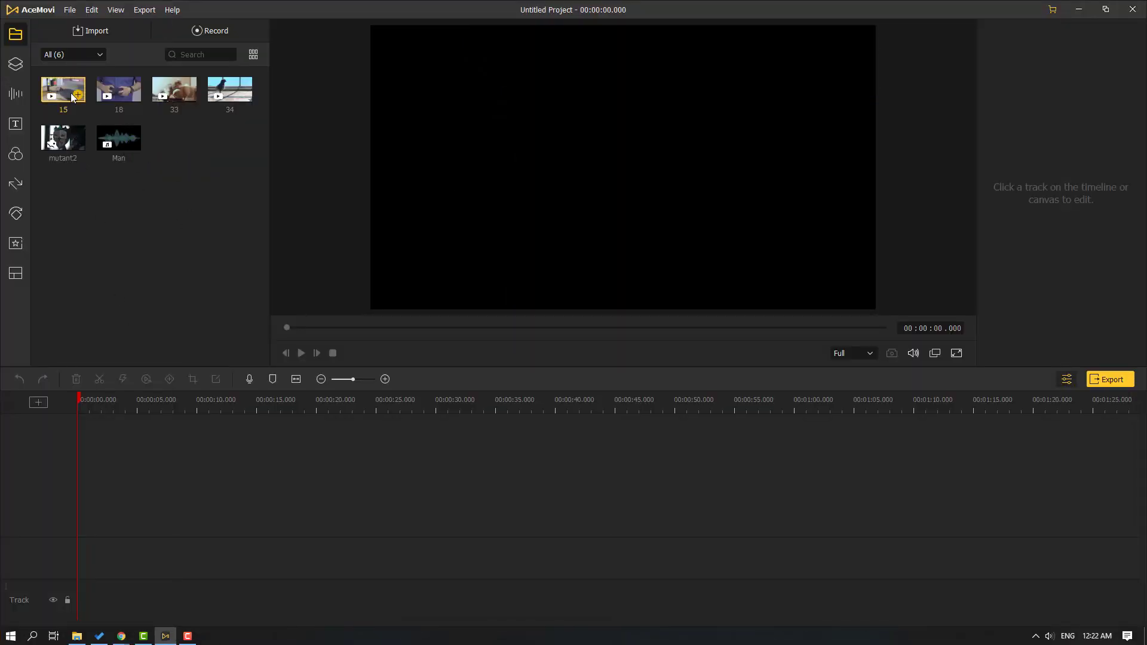
Place video clips 15, 18, 33 and 34 in sequence on the timeline and match the project to the media at 1920*1080, 29.97 fps.
left_click(118, 89, "ctrl")
left_click(174, 90, "ctrl")
left_click(216, 90, "ctrl")
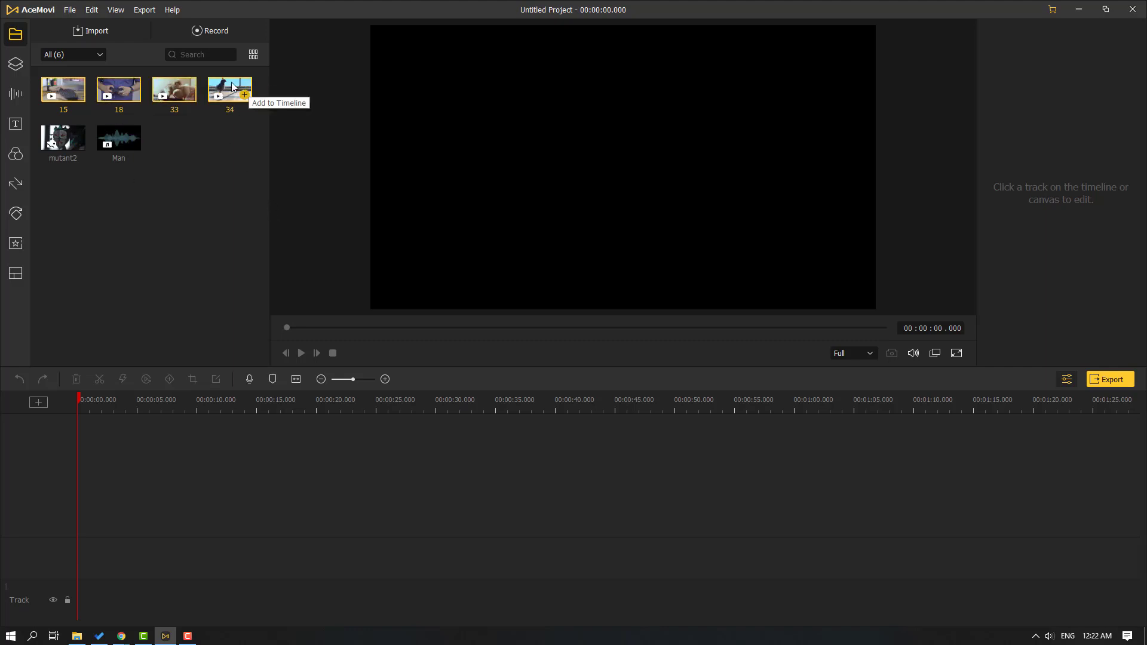
left_click_drag(224, 87, 58, 561)
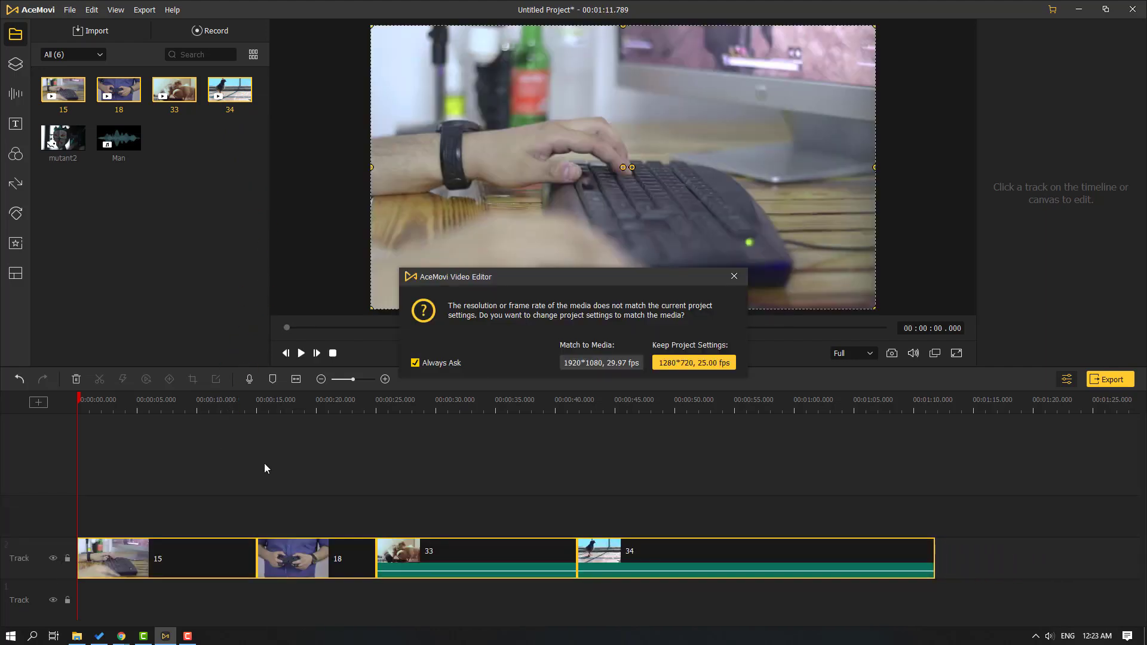
mouse_move(518, 271)
left_mouse_down()
mouse_move(511, 304)
mouse_move(509, 272)
left_mouse_up()
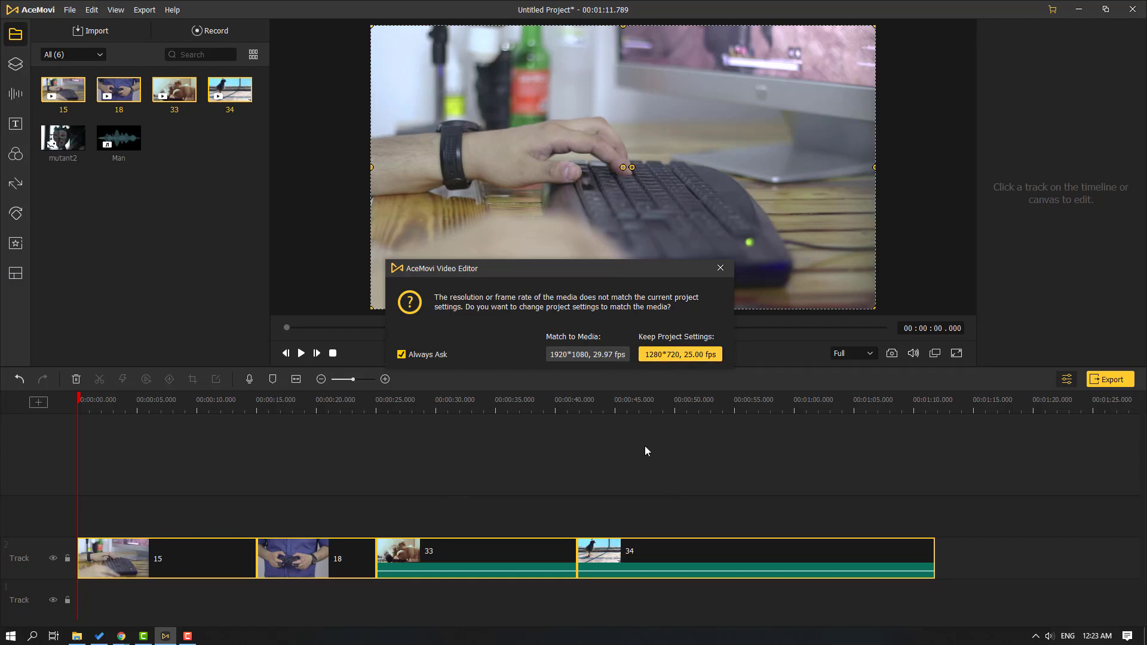
left_click(586, 354)
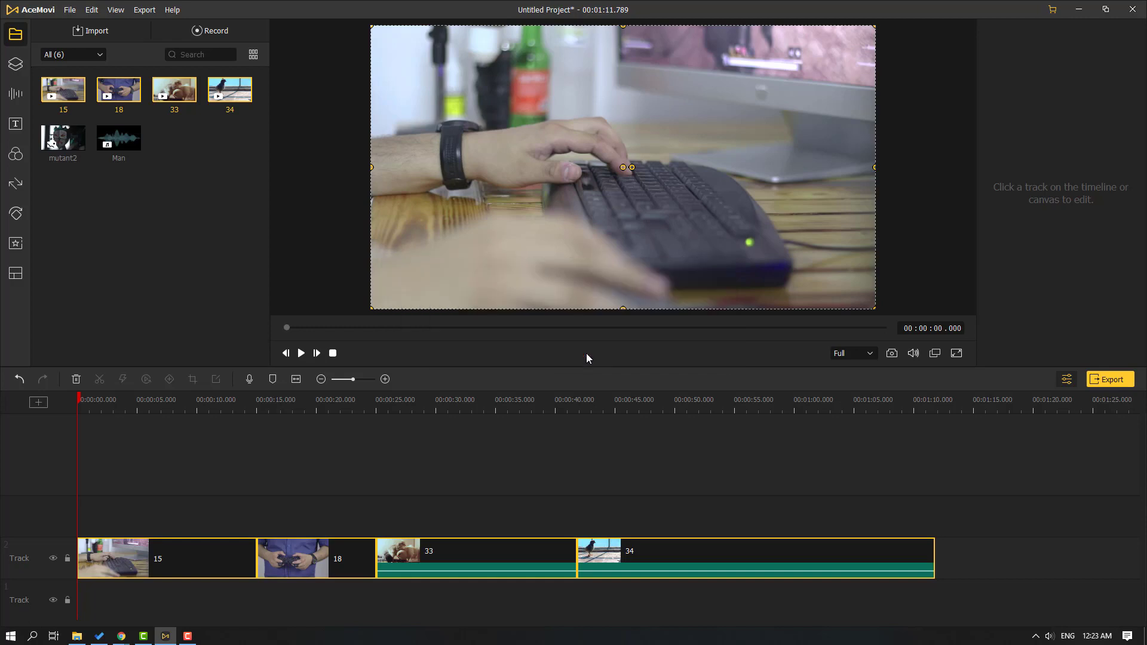
Preview the start of clip 15 and set the playhead at about 2.9 seconds.
left_click(353, 479)
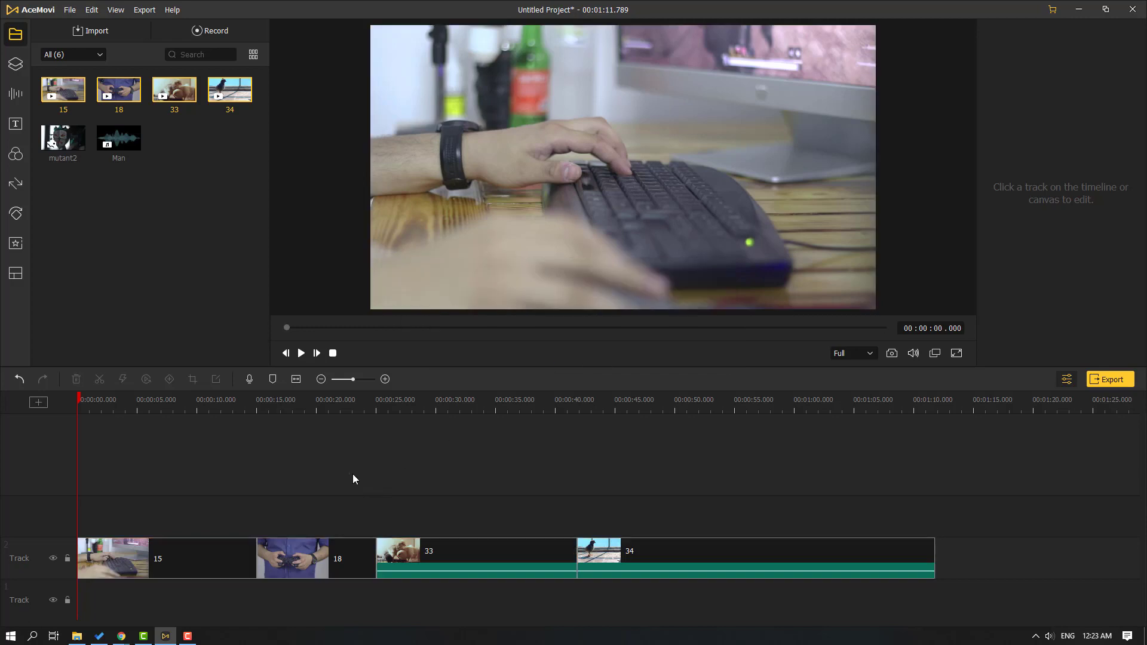
left_click(302, 354)
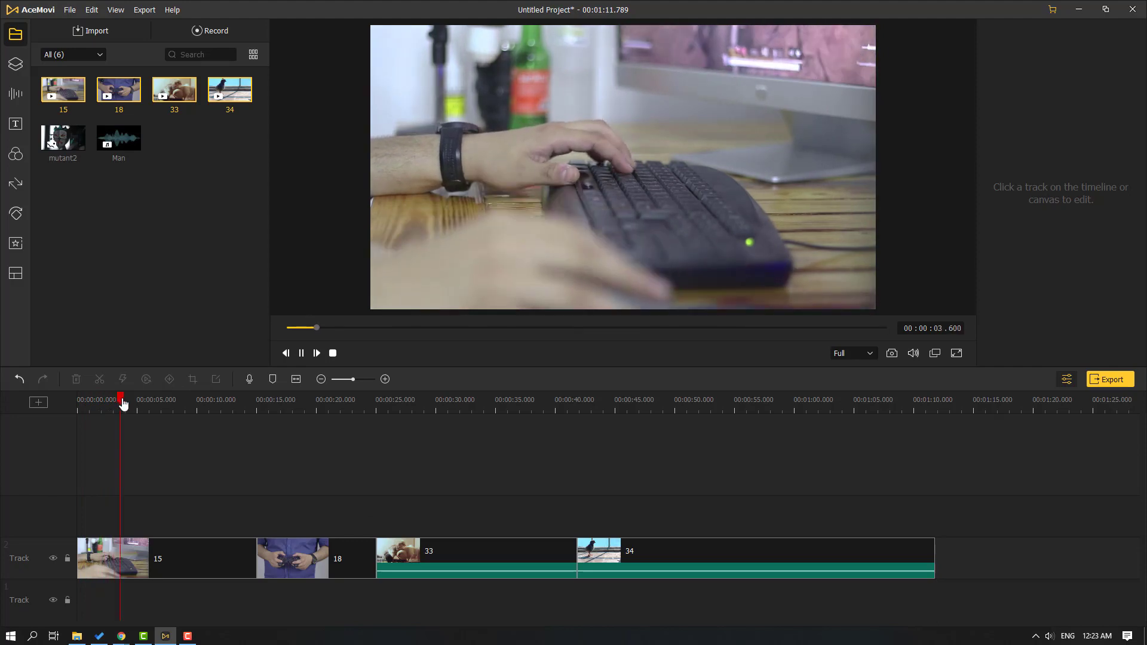
mouse_move(123, 400)
left_mouse_down()
mouse_move(832, 406)
mouse_move(309, 460)
mouse_move(548, 482)
mouse_move(112, 418)
left_mouse_up()
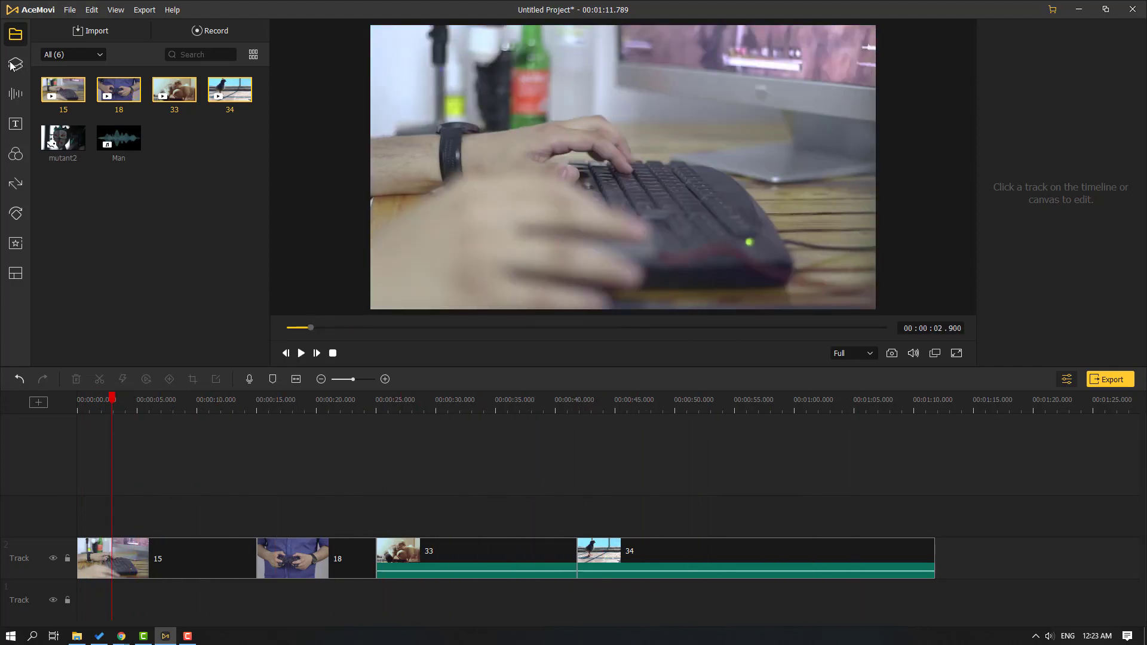
Add the Ghost sticker above clip 15 at about 2.9 seconds and preview its animation.
left_click(14, 64)
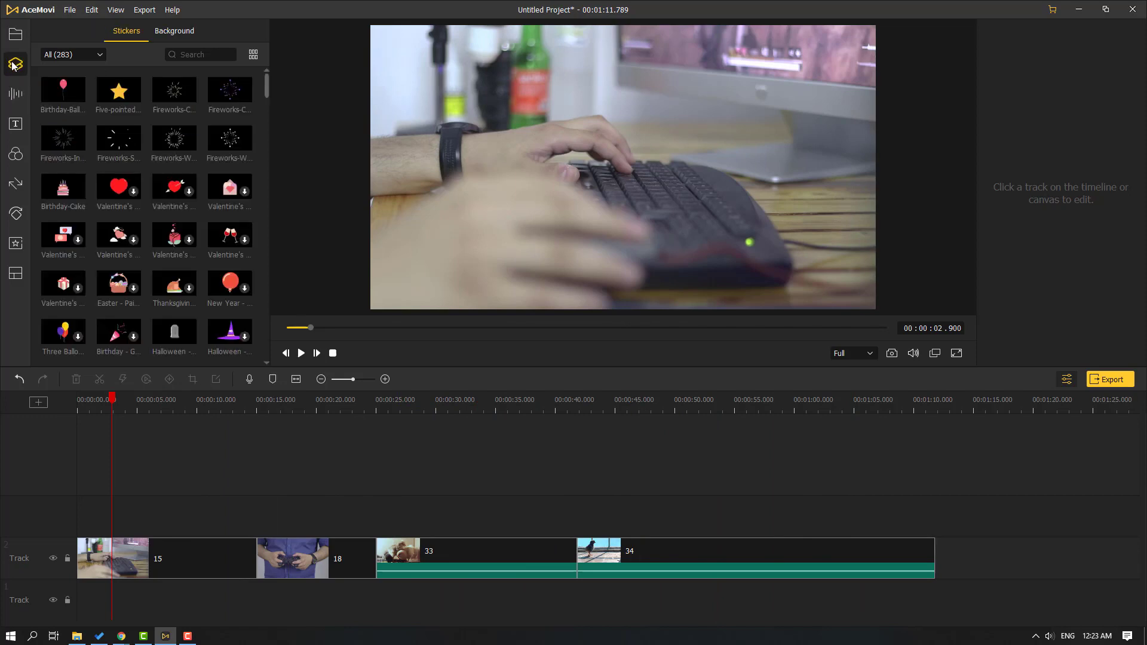
left_click(85, 59)
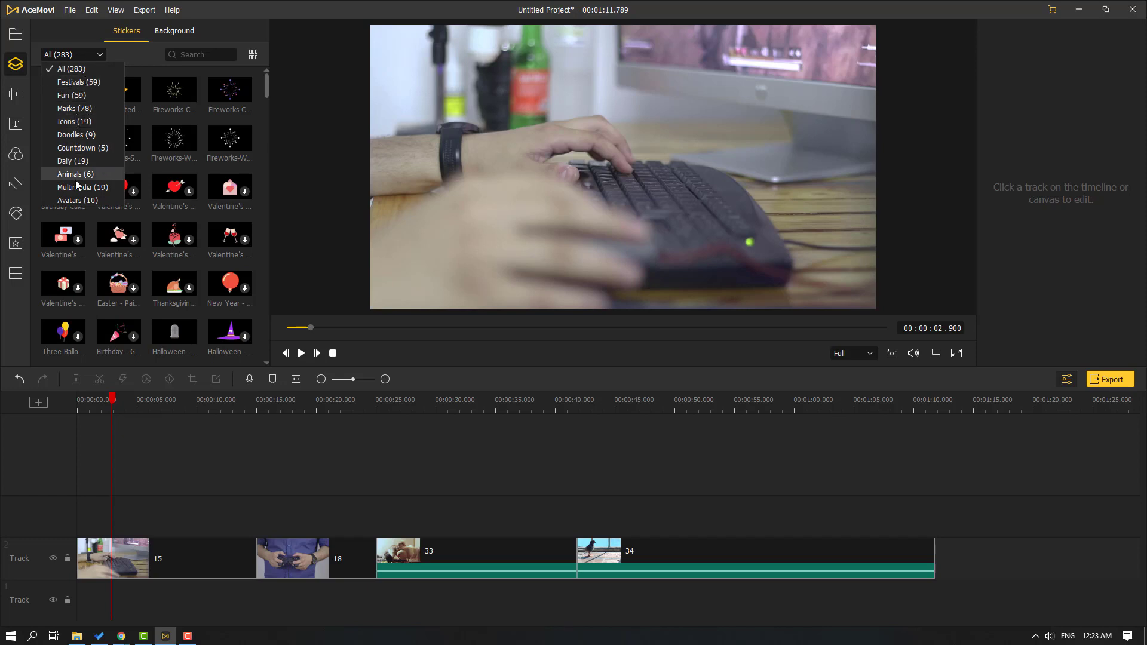
left_click_drag(267, 74, 262, 139)
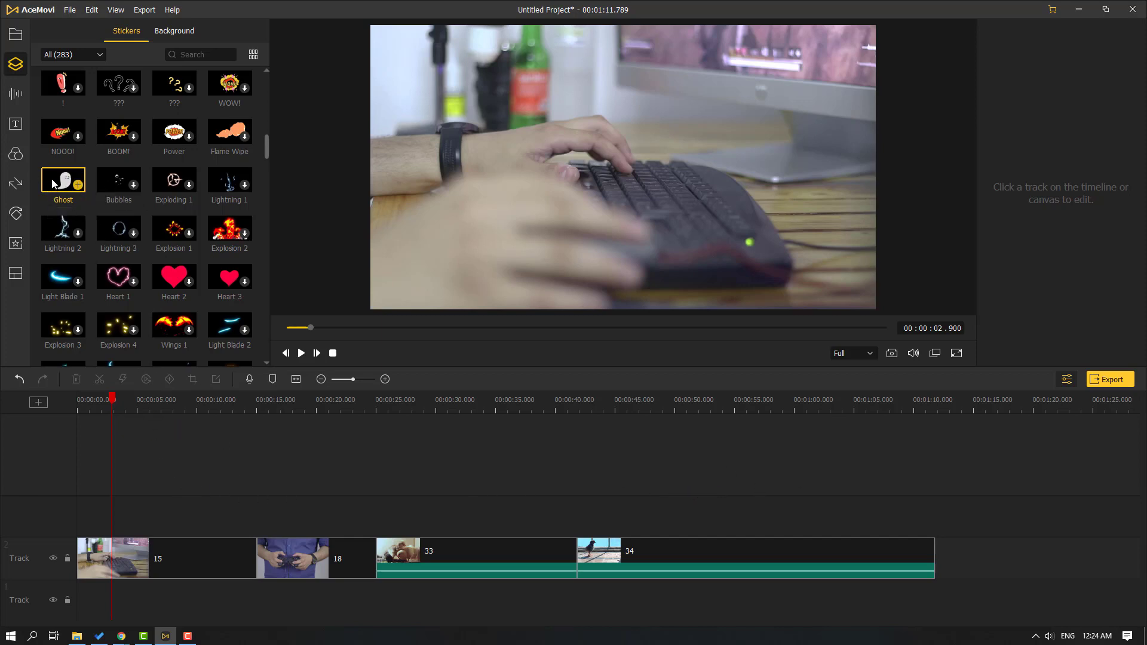
left_click_drag(62, 183, 123, 500)
key("ctrl+z")
left_click(78, 185)
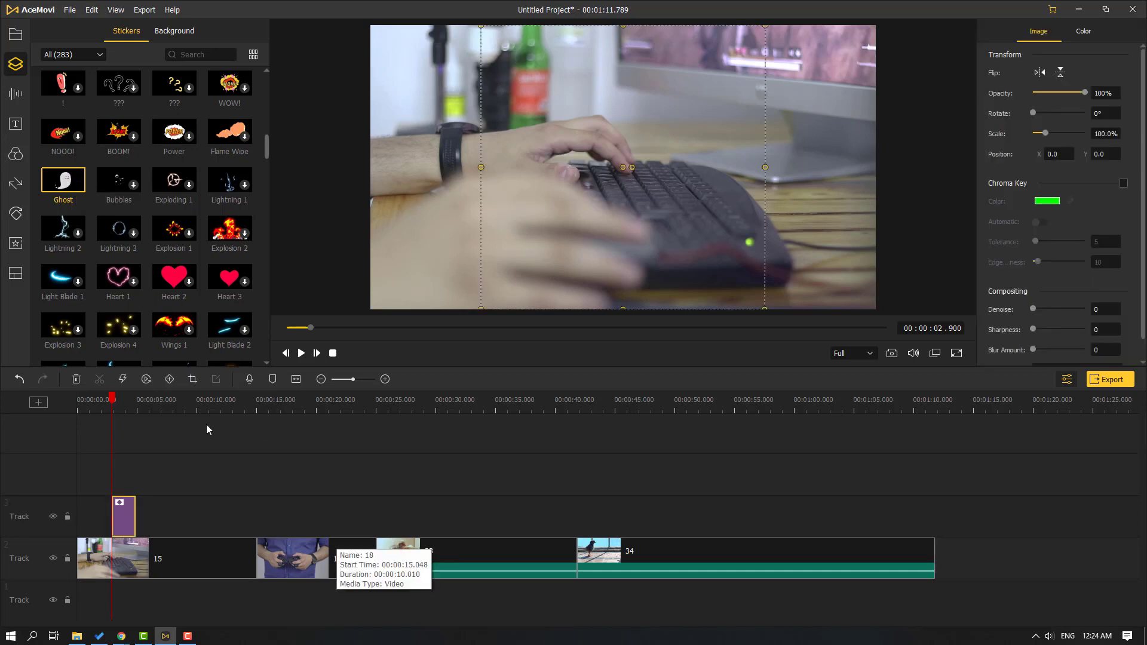
left_click(302, 355)
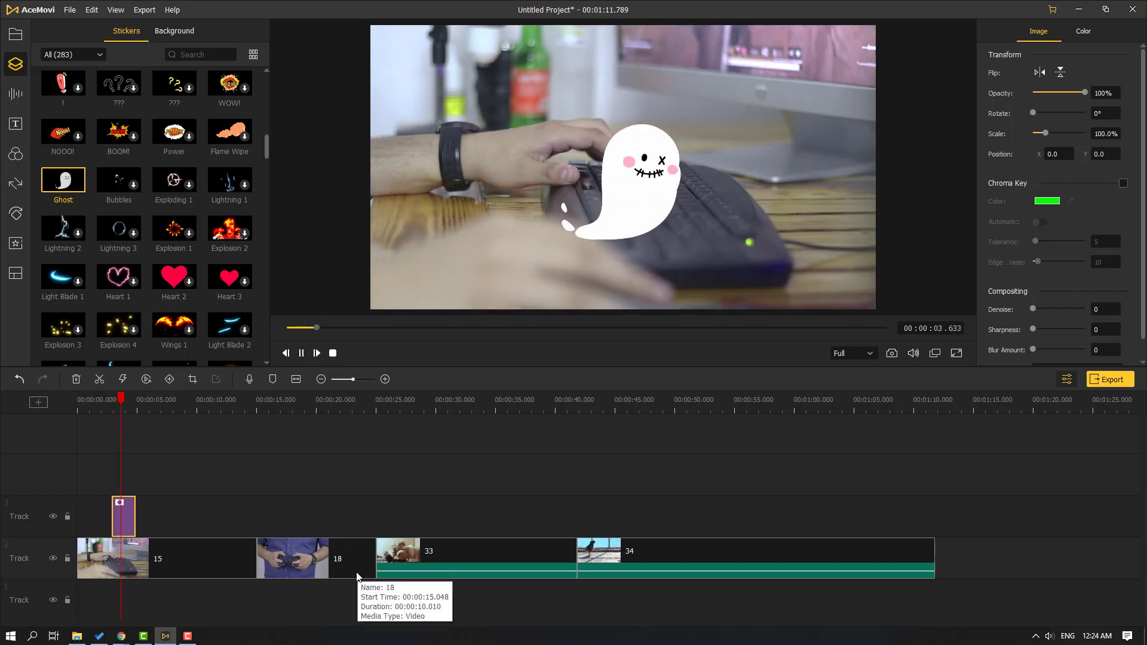
left_click(302, 353)
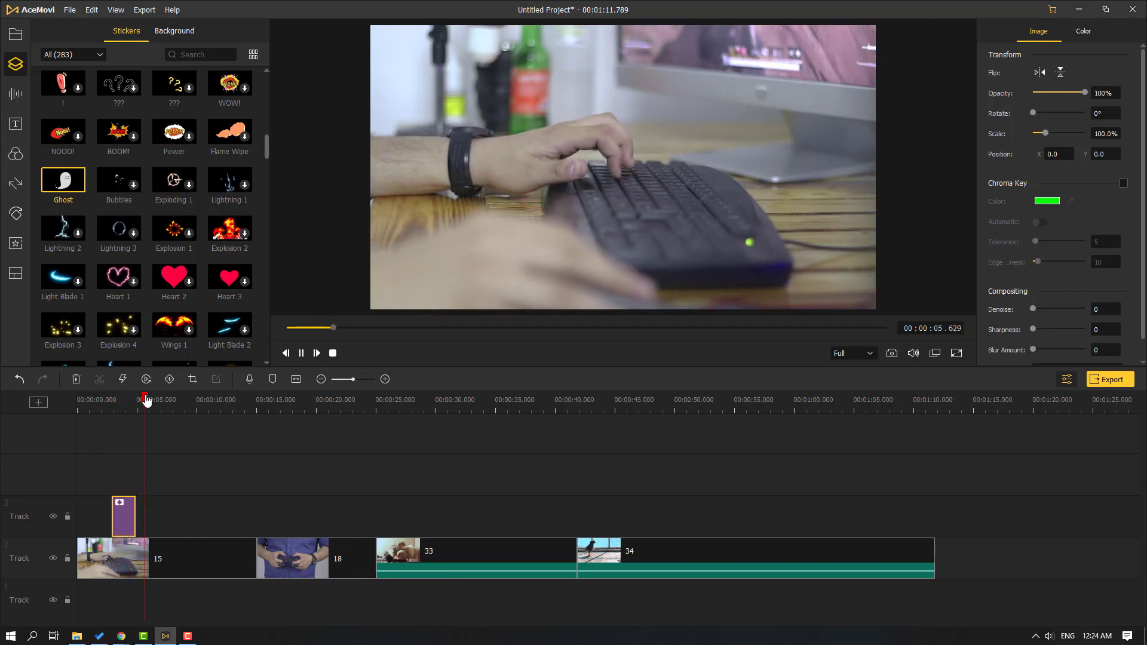
Move the Ghost sticker to the lower-left corner of the frame and shrink it to about 67.6% scale.
left_click(119, 402)
left_click_drag(609, 207, 471, 277)
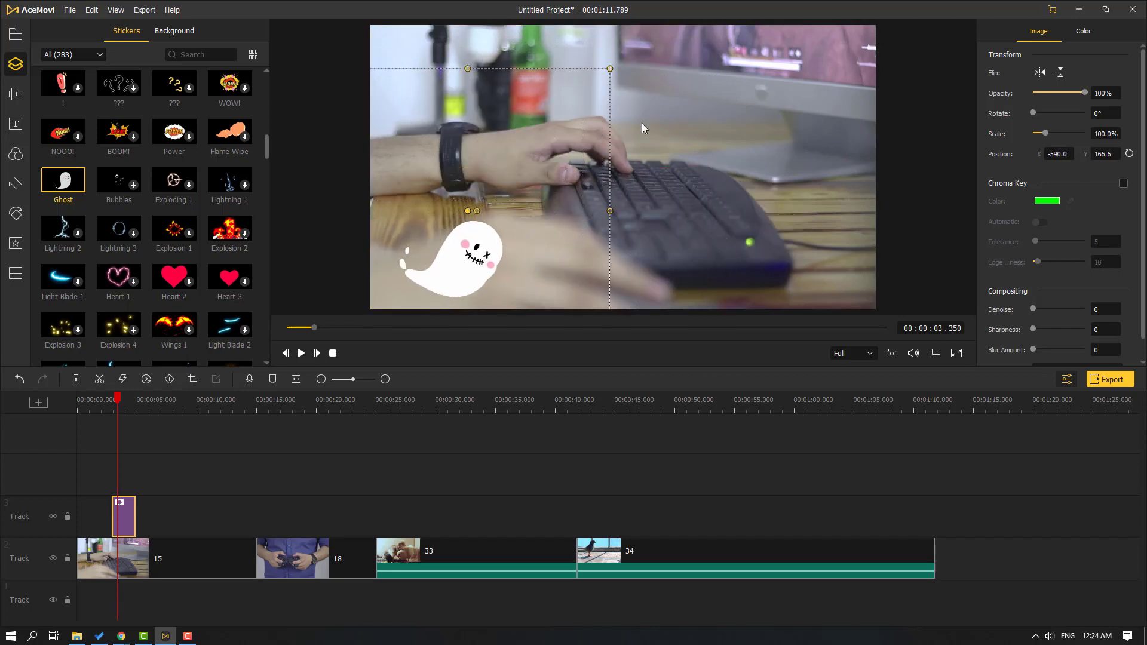
left_click_drag(607, 71, 526, 136)
Play the section containing the Ghost sticker to check its new size and position.
left_click_drag(117, 399, 105, 399)
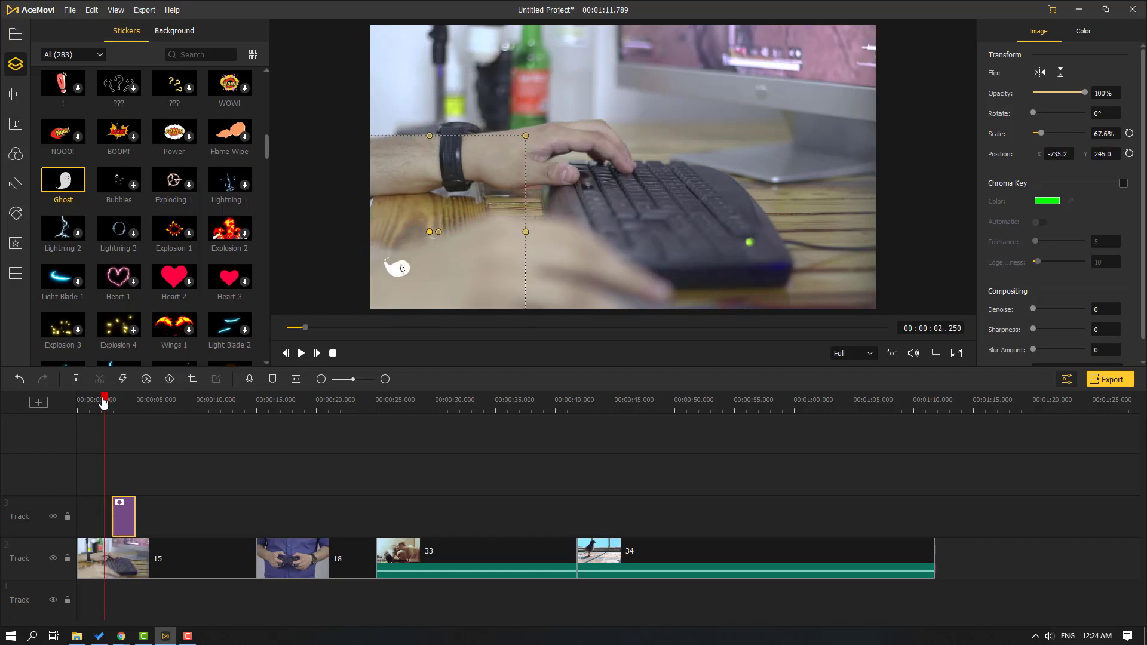
left_click(301, 354)
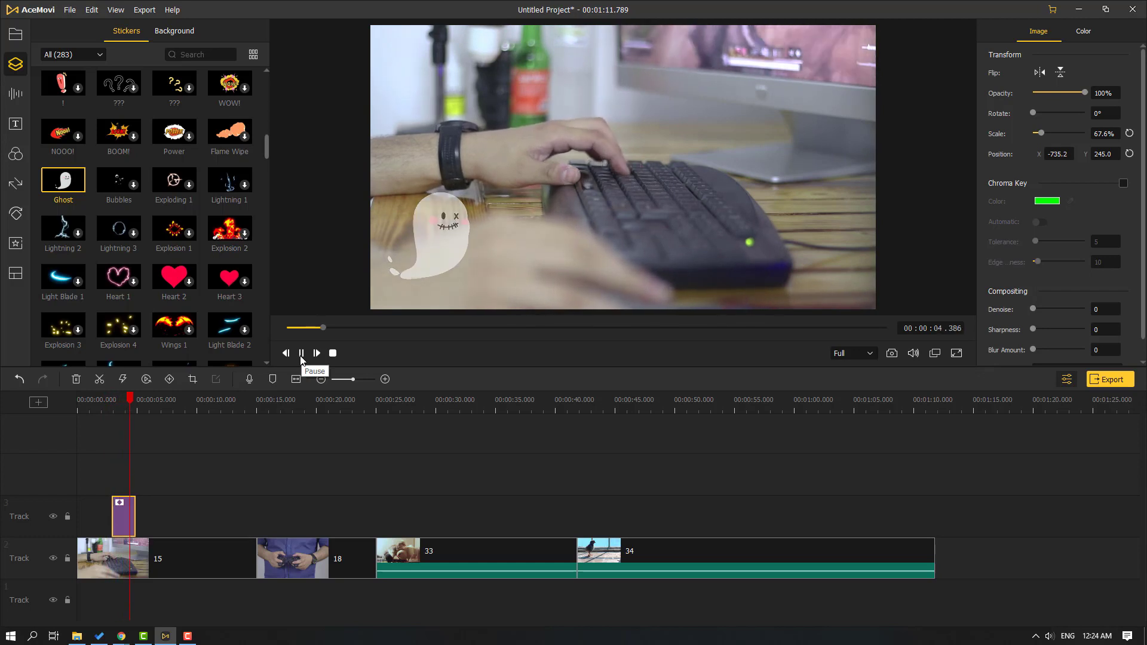
left_click(301, 354)
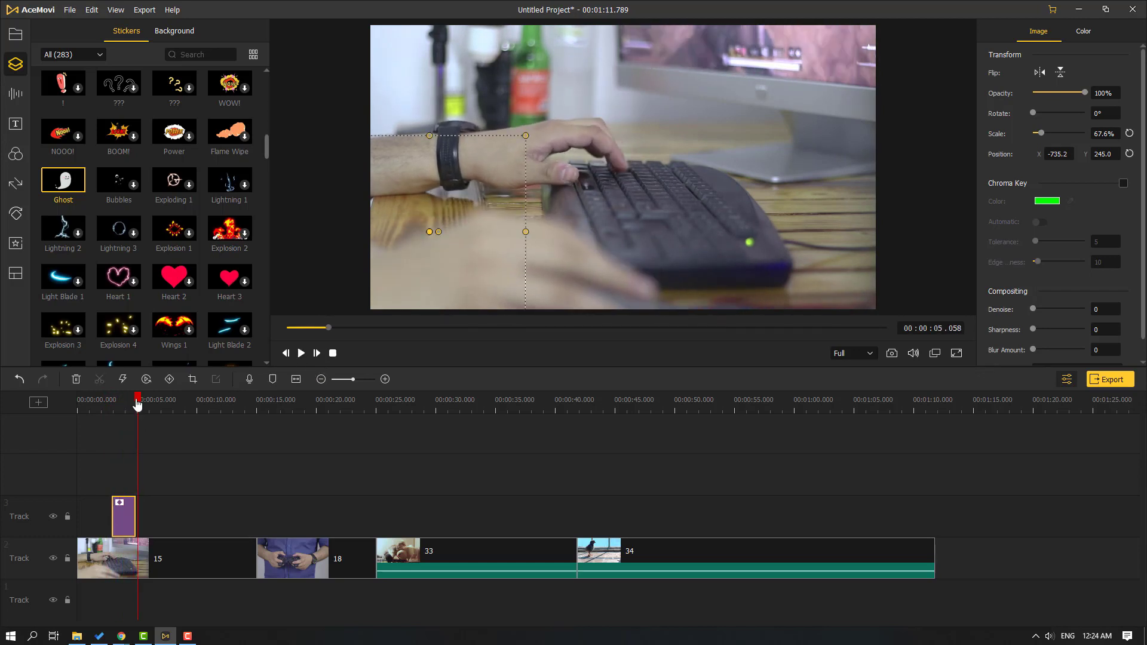
left_click_drag(136, 405, 128, 400)
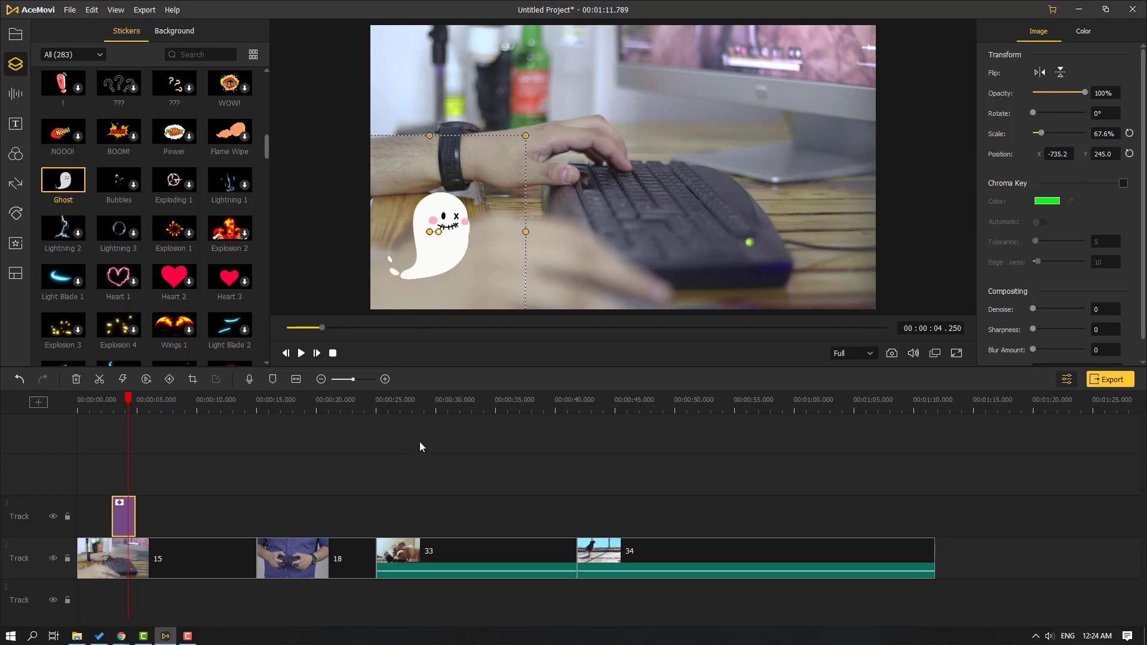
left_click(400, 434)
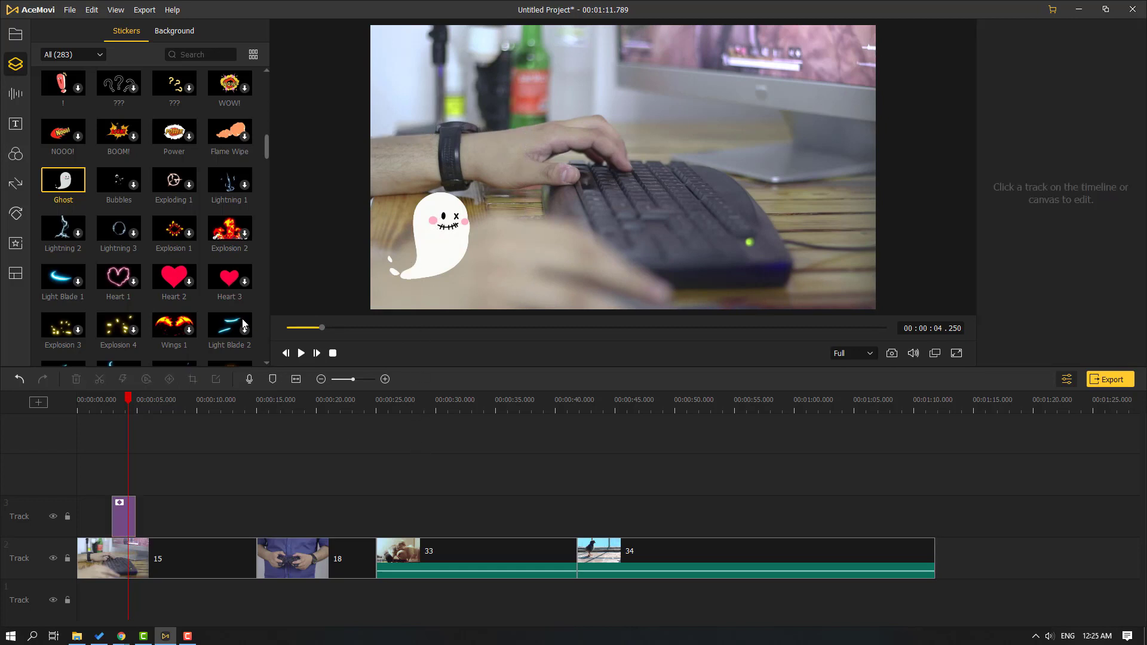
Download the blue Fantasy Star background, place it after the Ghost sticker on the same track at about 6 seconds, and preview it.
left_click(171, 31)
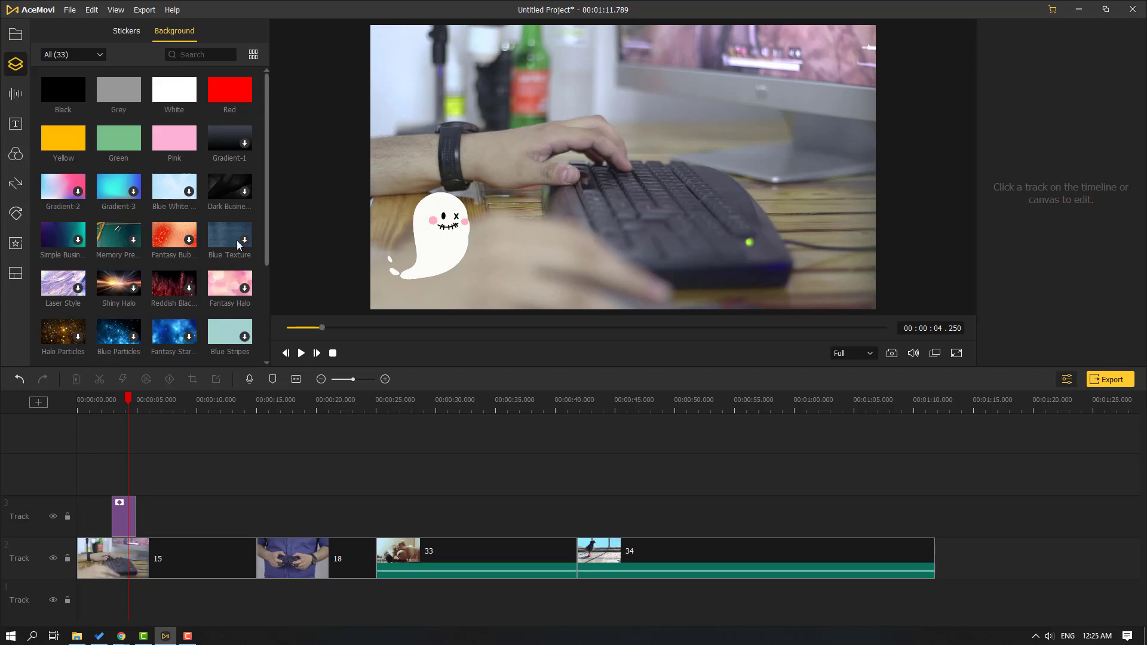
left_click_drag(264, 188, 253, 150)
scroll(233, 275, "down", 1)
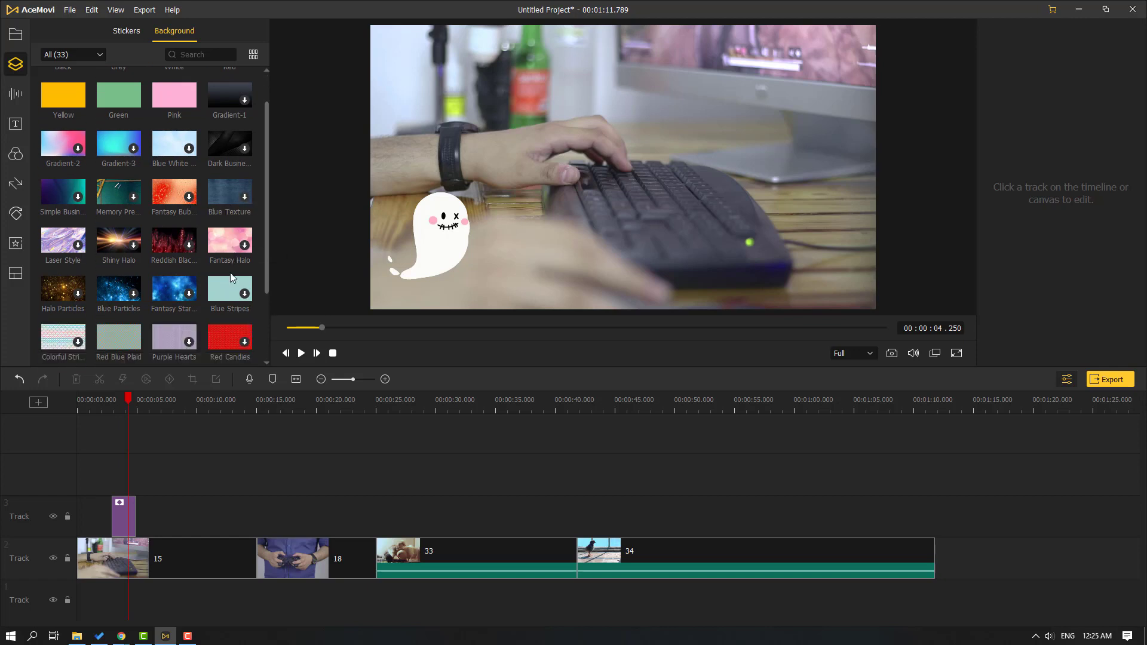
left_click(166, 295)
left_click(189, 293)
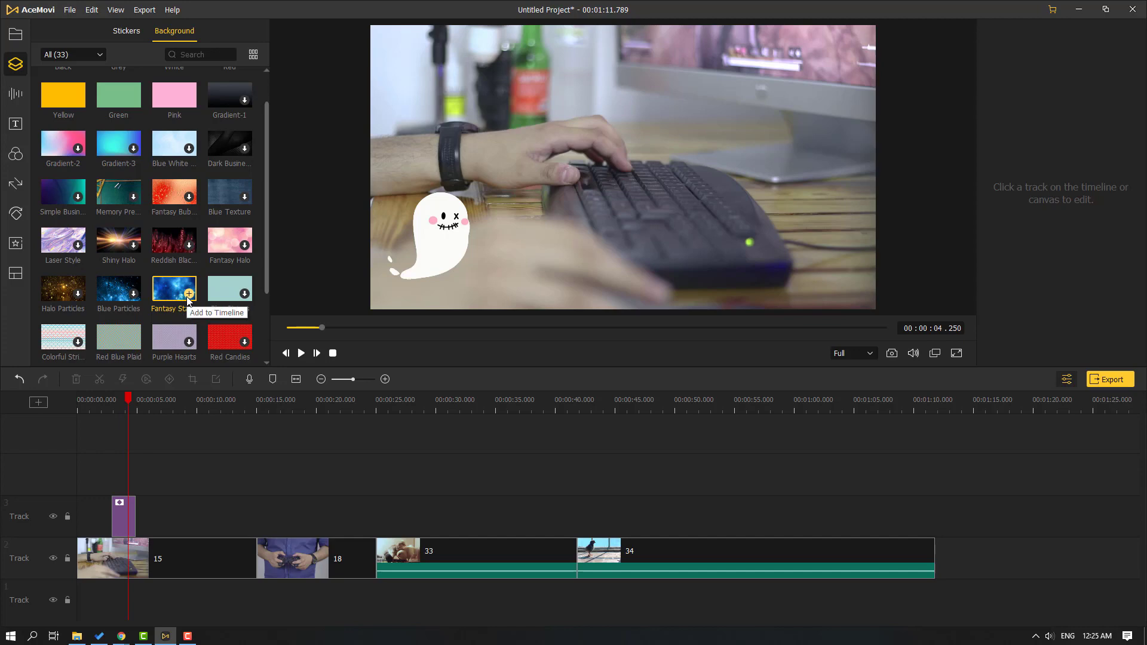
left_click(189, 294)
left_click_drag(157, 491, 176, 523)
left_click(149, 400)
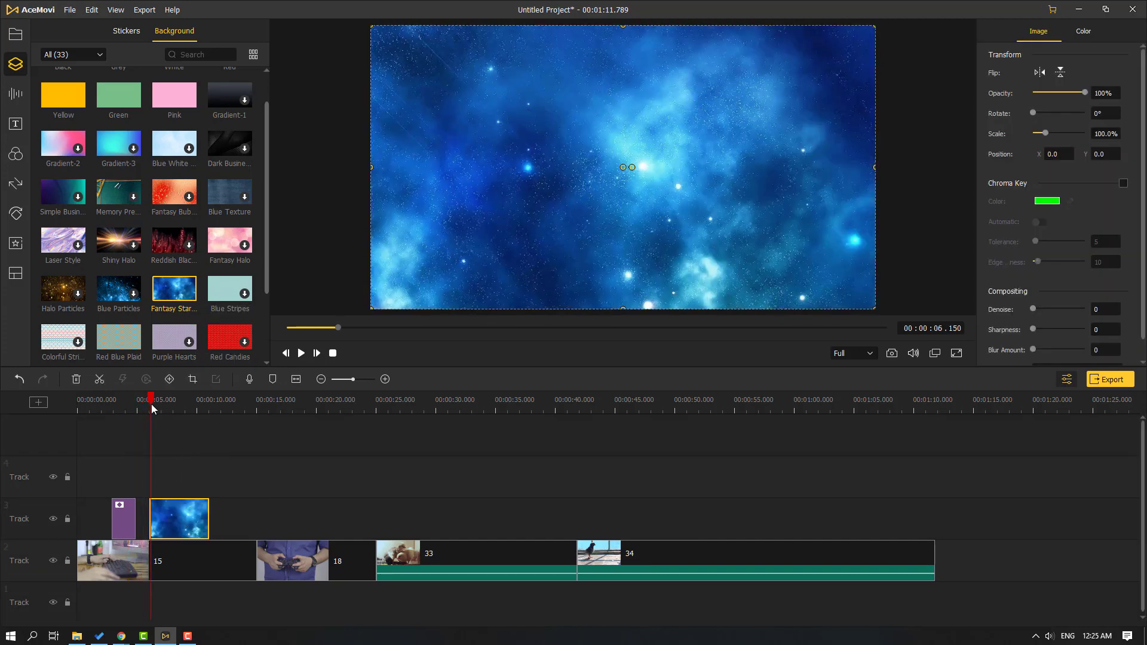
left_click(357, 328)
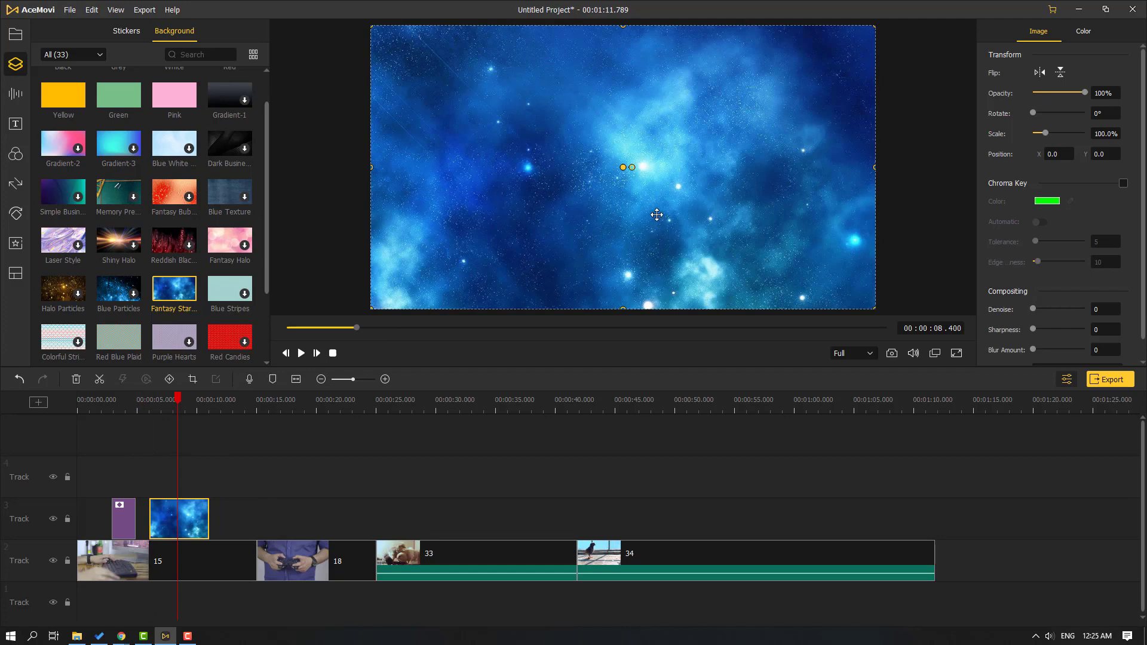
Delete the Ghost sticker and the Fantasy Star background from the timeline.
left_click(241, 501)
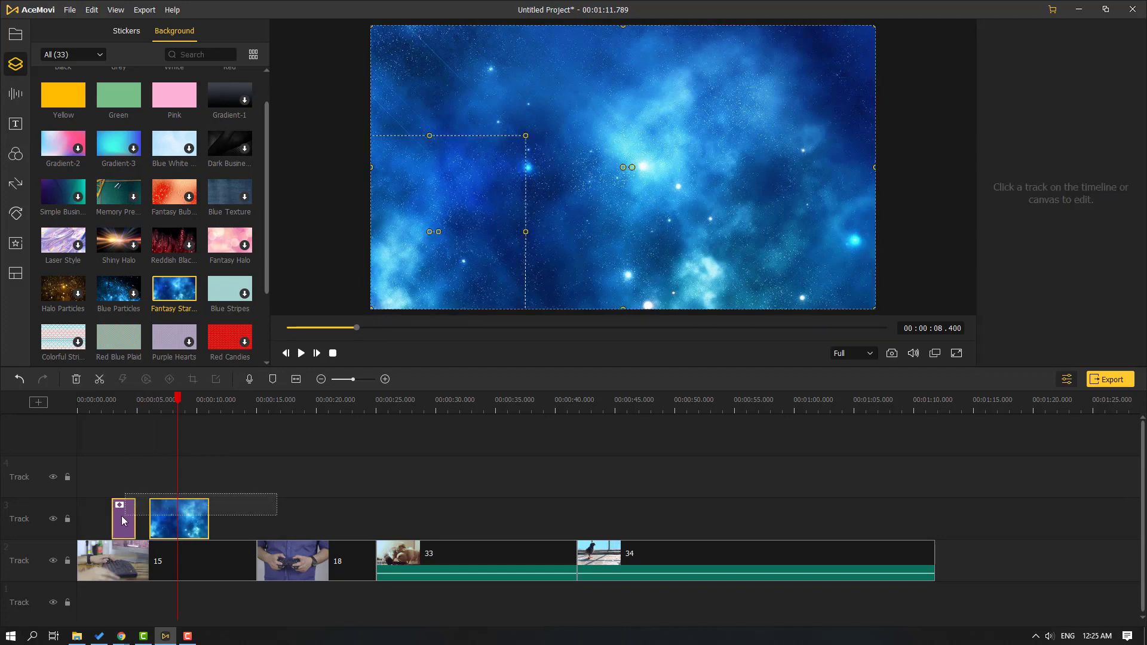
key("Delete")
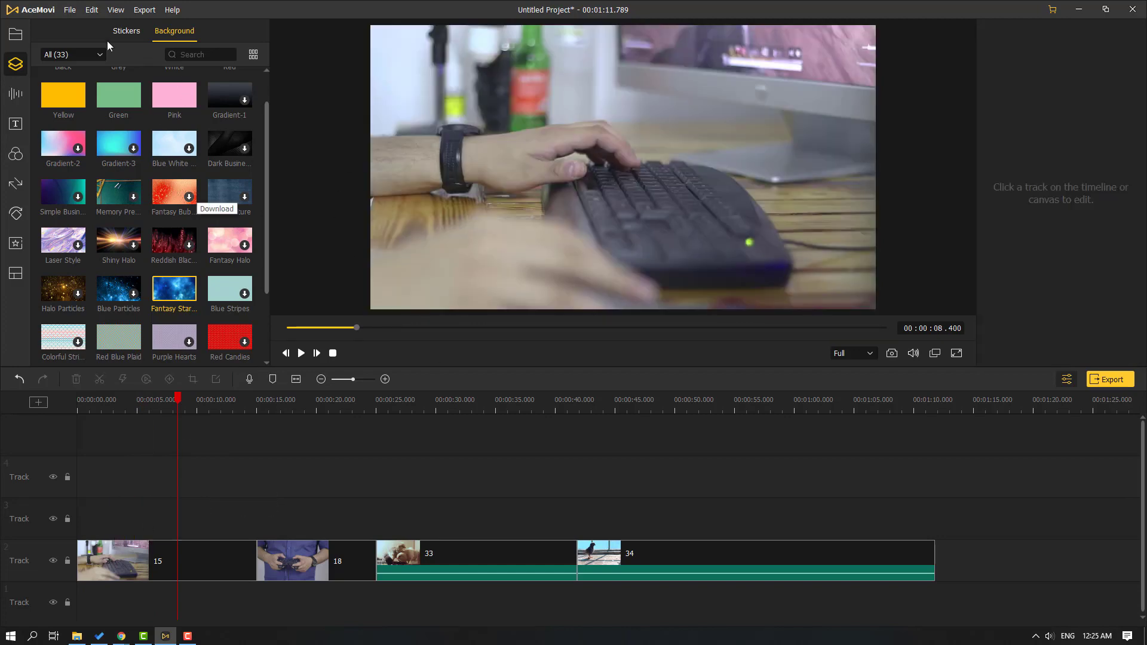
Preview the City Sunshine background music, add it to the timeline, and move it to the start of track 1.
left_click(13, 93)
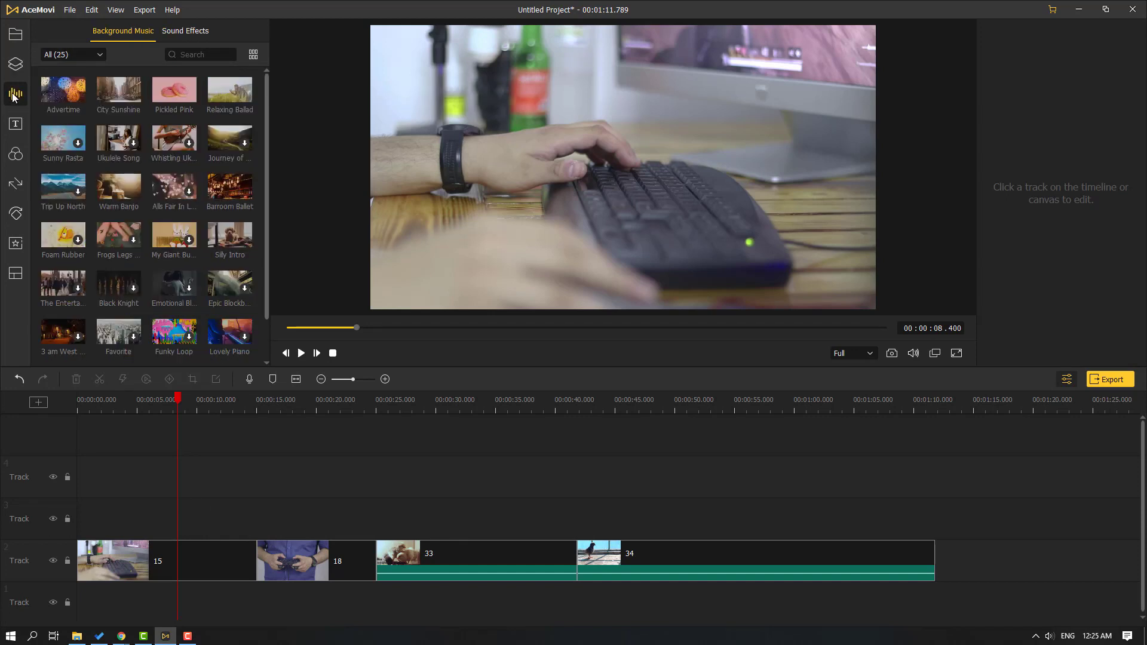
left_click(97, 58)
left_click(129, 52)
mouse_move(114, 207)
left_click(108, 90)
mouse_move(135, 97)
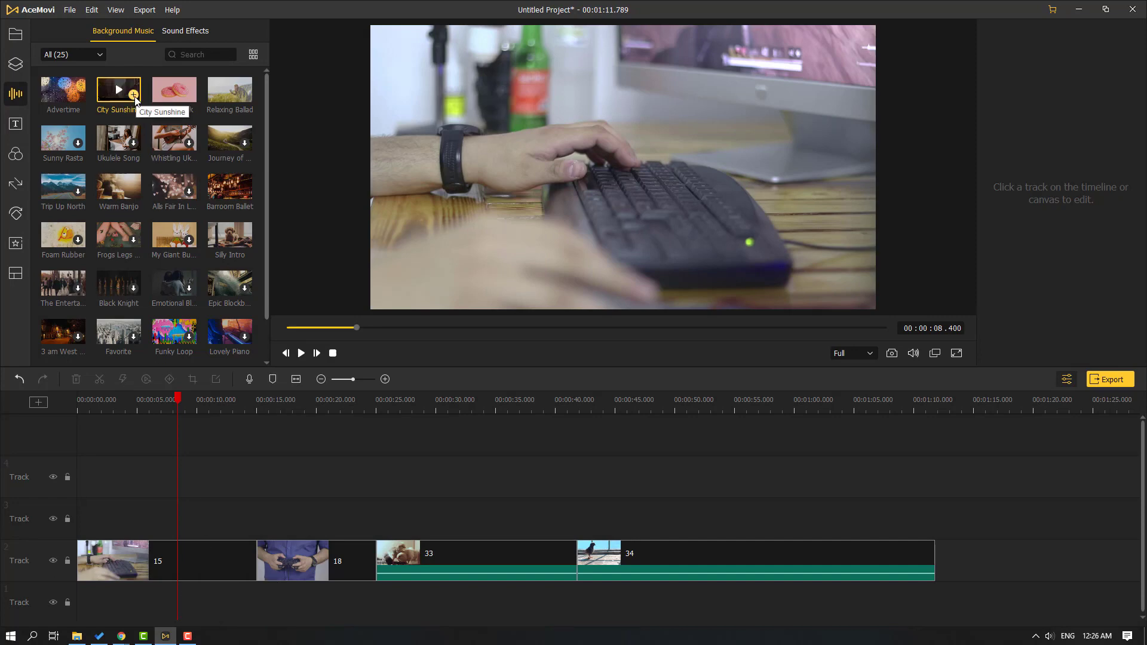
left_click(134, 95)
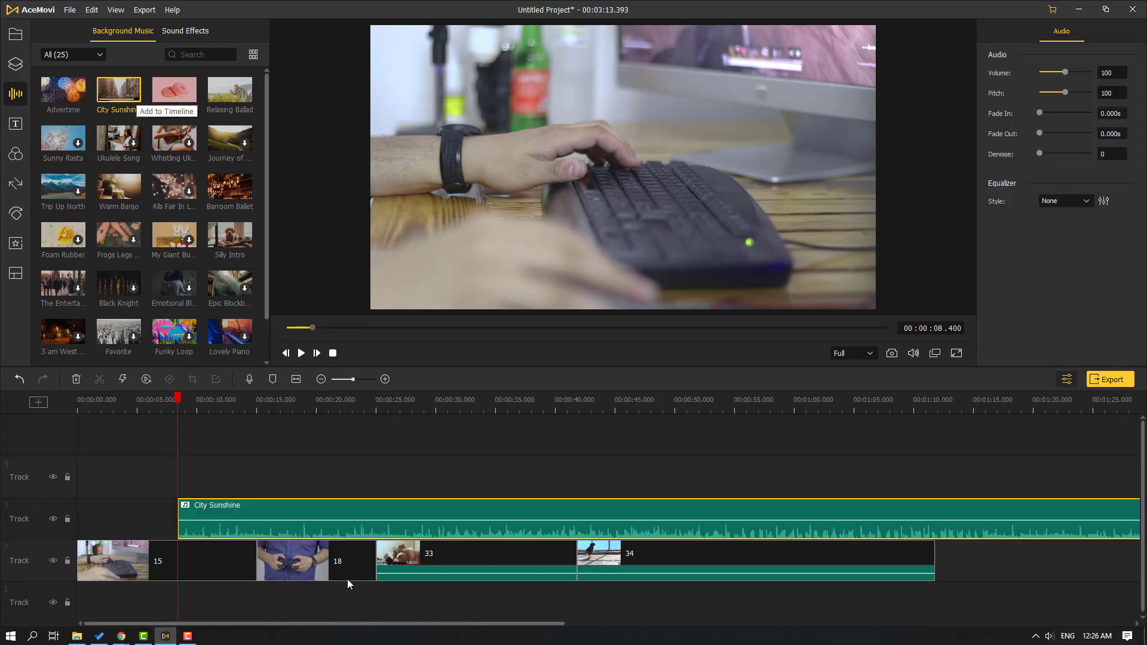
left_click_drag(221, 529, 105, 609)
Play the opening of the timeline to listen to the City Sunshine music under the first clip.
left_click_drag(178, 405, 79, 404)
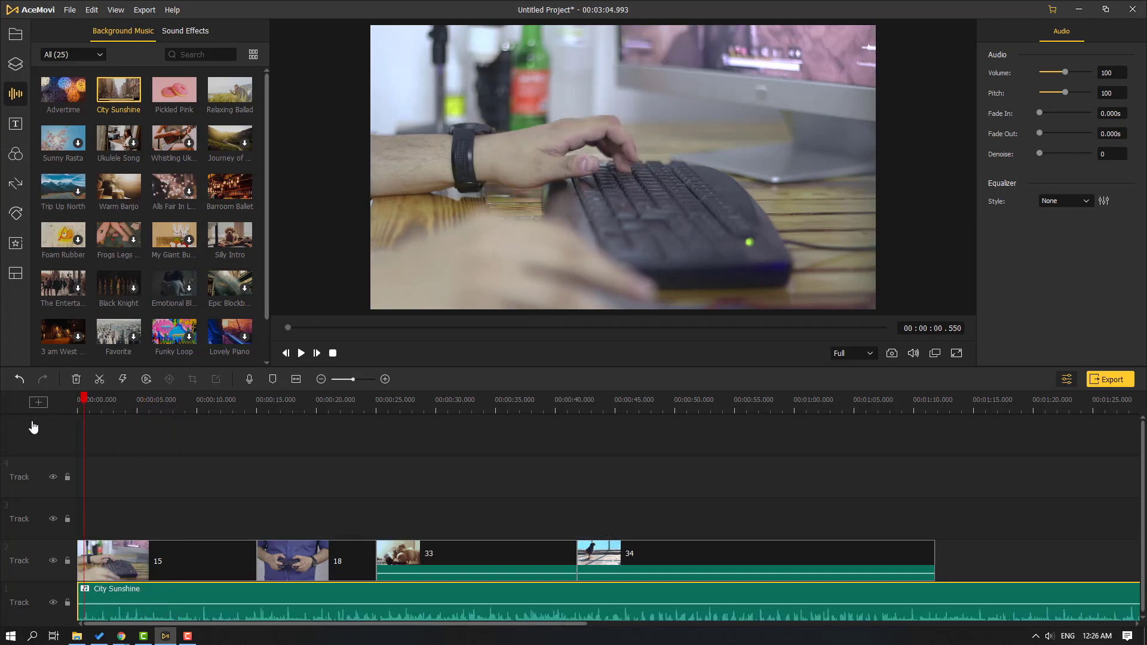
left_click(302, 353)
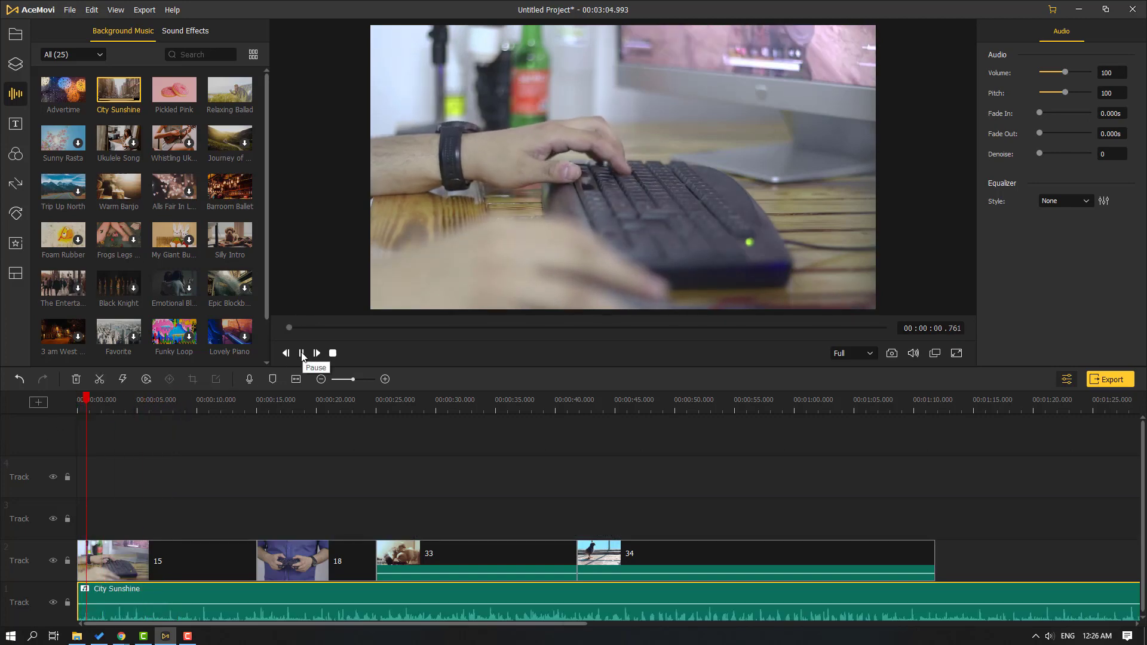
left_click(301, 354)
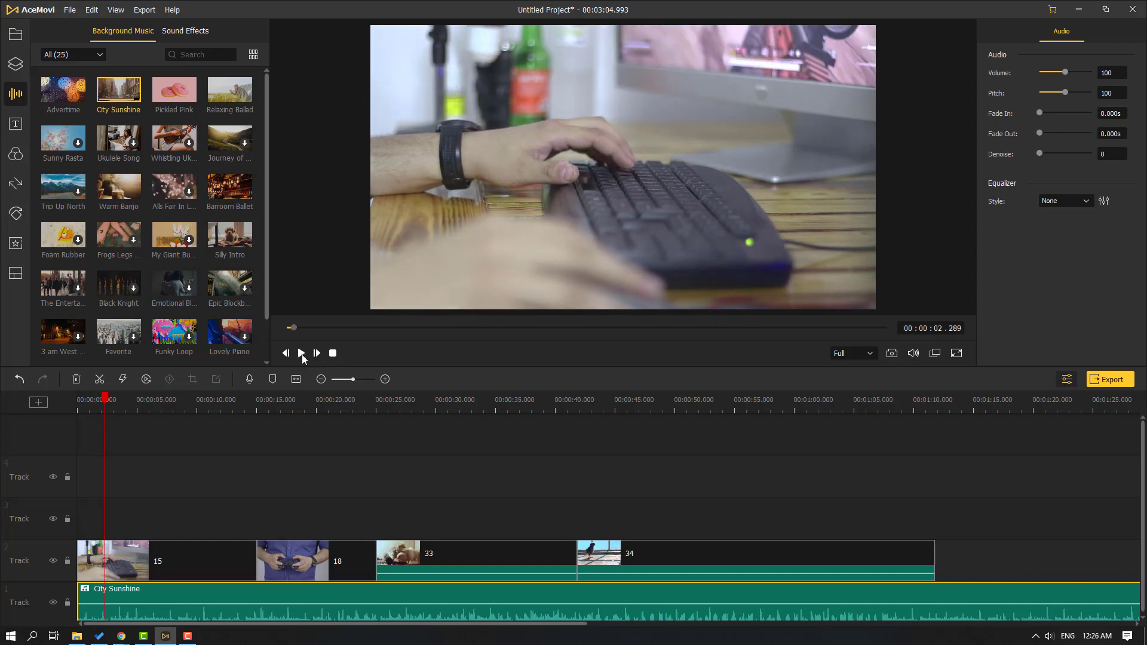
Lower the volume line of the City Sunshine clip almost to its minimum and play it to hear the difference.
left_click(255, 561)
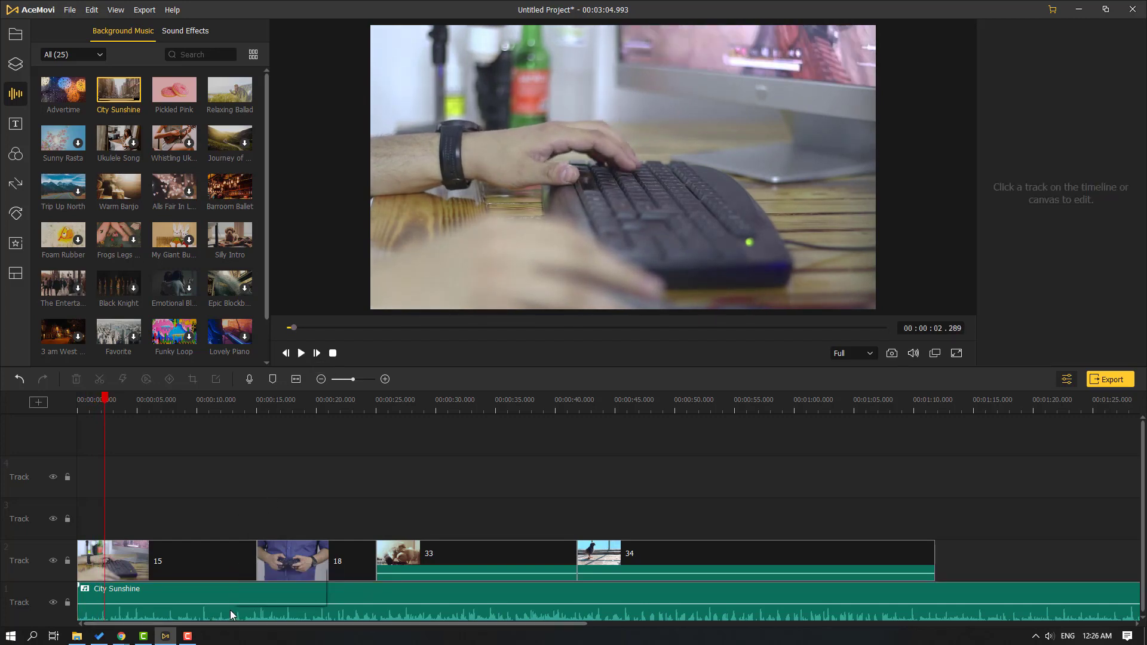
mouse_move(228, 605)
left_mouse_down()
mouse_move(228, 591)
mouse_move(228, 618)
left_mouse_up()
left_click(302, 354)
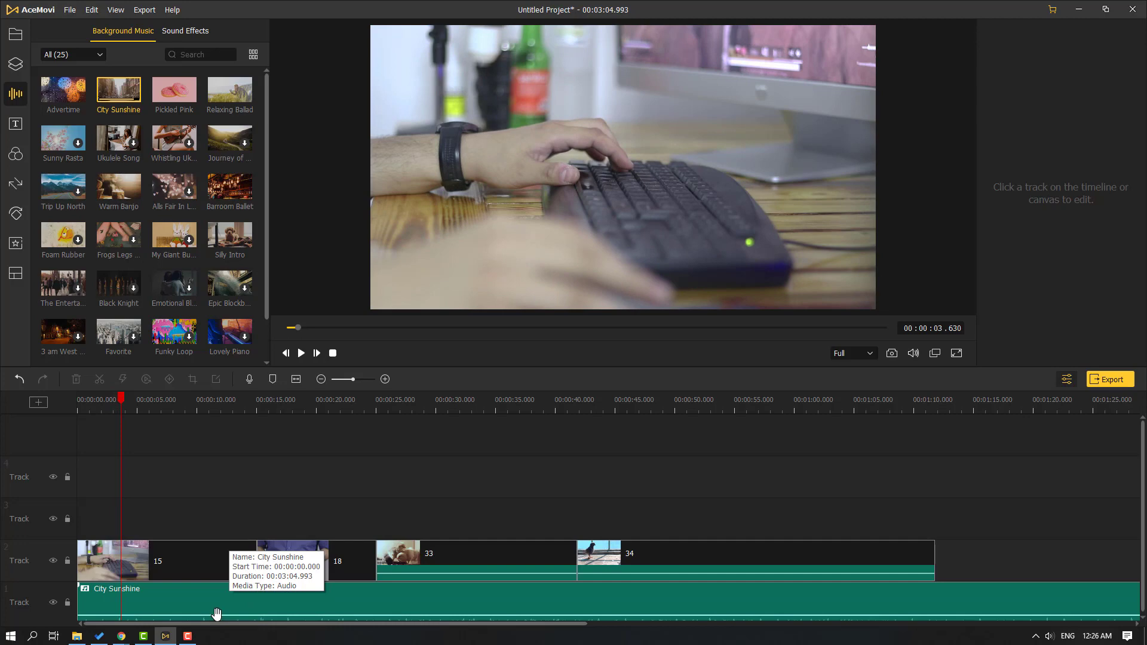
Raise the City Sunshine clip's volume line to its maximum and play a short section to listen.
left_click_drag(216, 613, 218, 584)
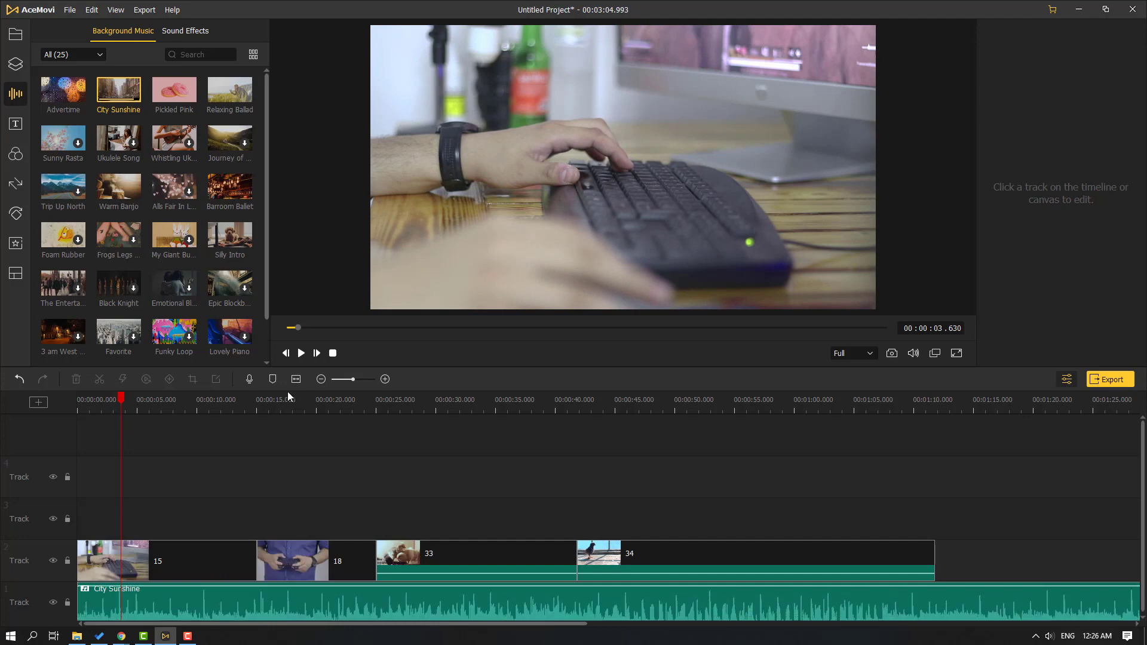
left_click(301, 353)
left_click(301, 353)
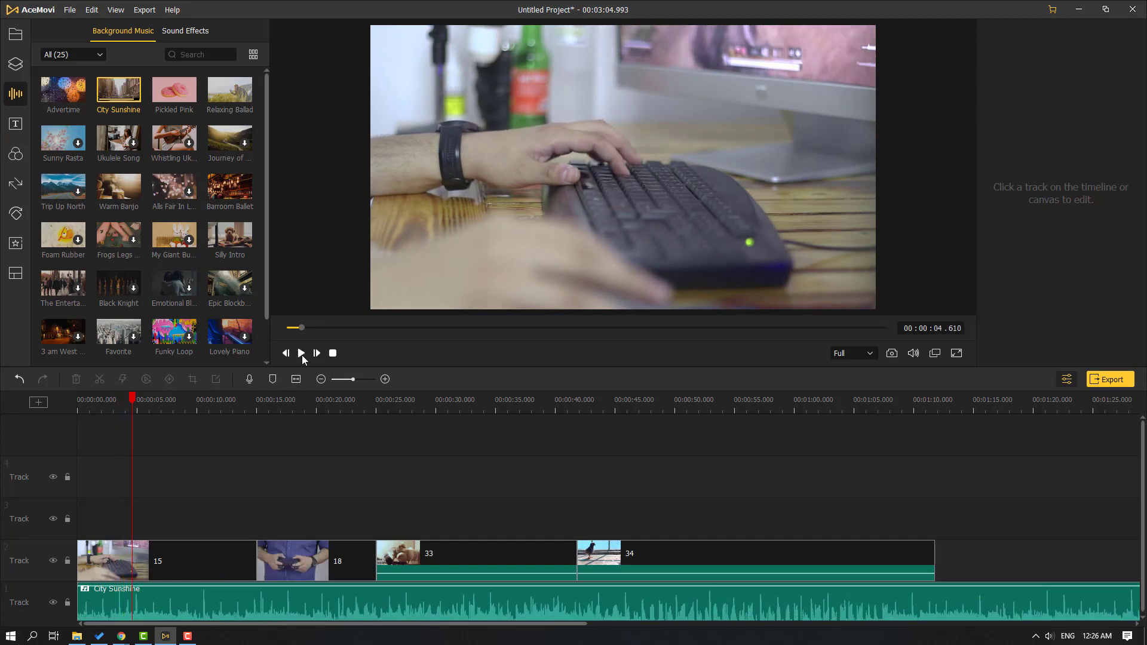
Set the City Sunshine clip's volume to 105, pitch to 125, fade-in to 34.022 s and fade-out to 36.148 s.
left_click(236, 615)
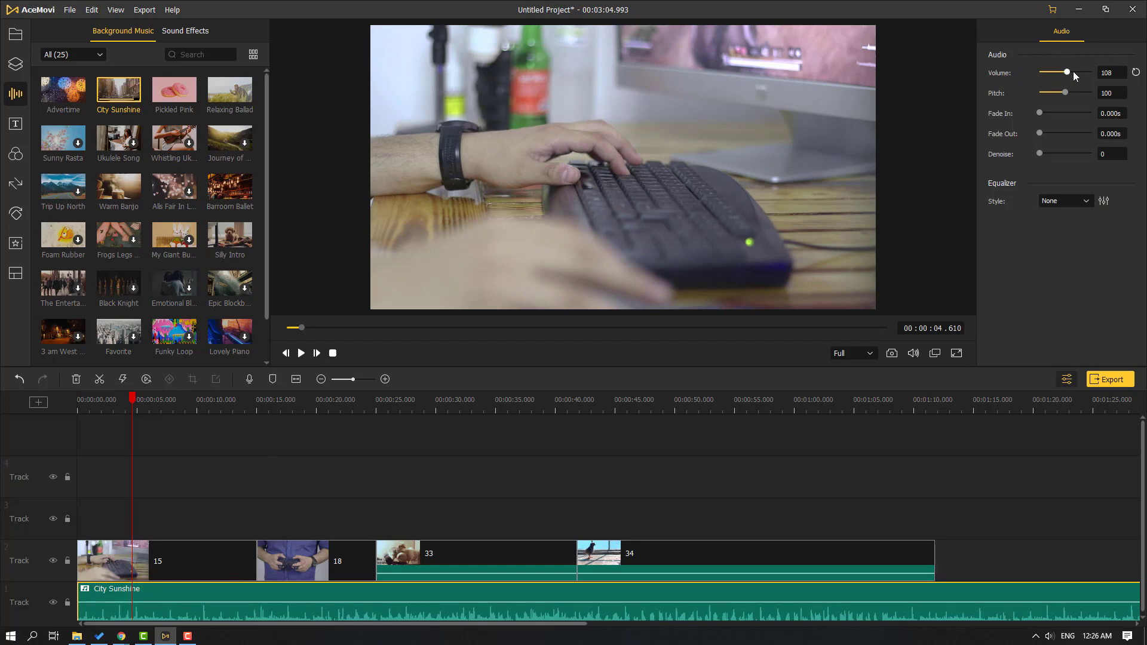
left_click_drag(1063, 72, 1081, 96)
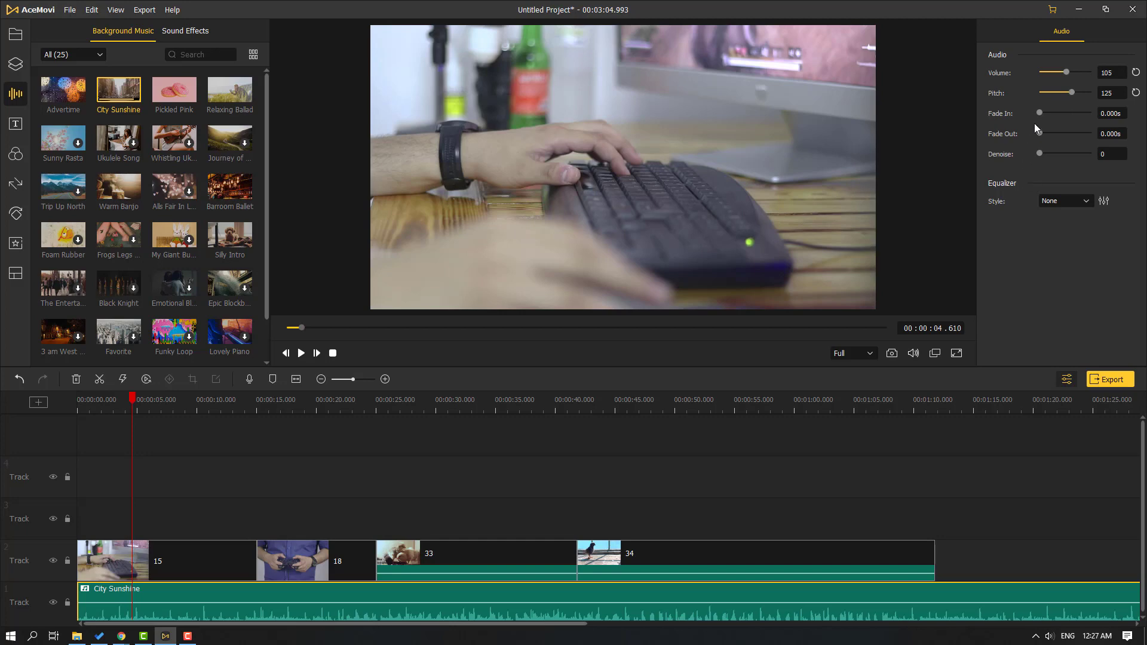
mouse_move(1039, 113)
left_mouse_down()
mouse_move(1052, 114)
mouse_move(1049, 133)
left_mouse_up()
Split the City Sunshine music at the end of the last video clip, about 1:11.6, and delete the excess part.
left_click_drag(353, 380, 340, 406)
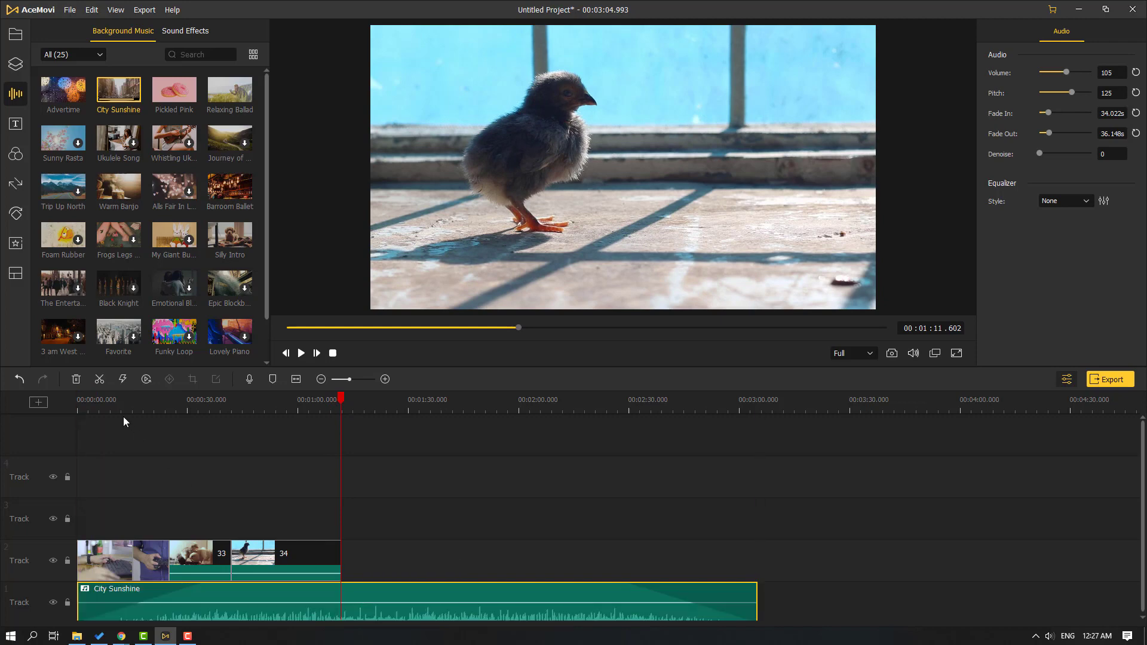
left_click(99, 381)
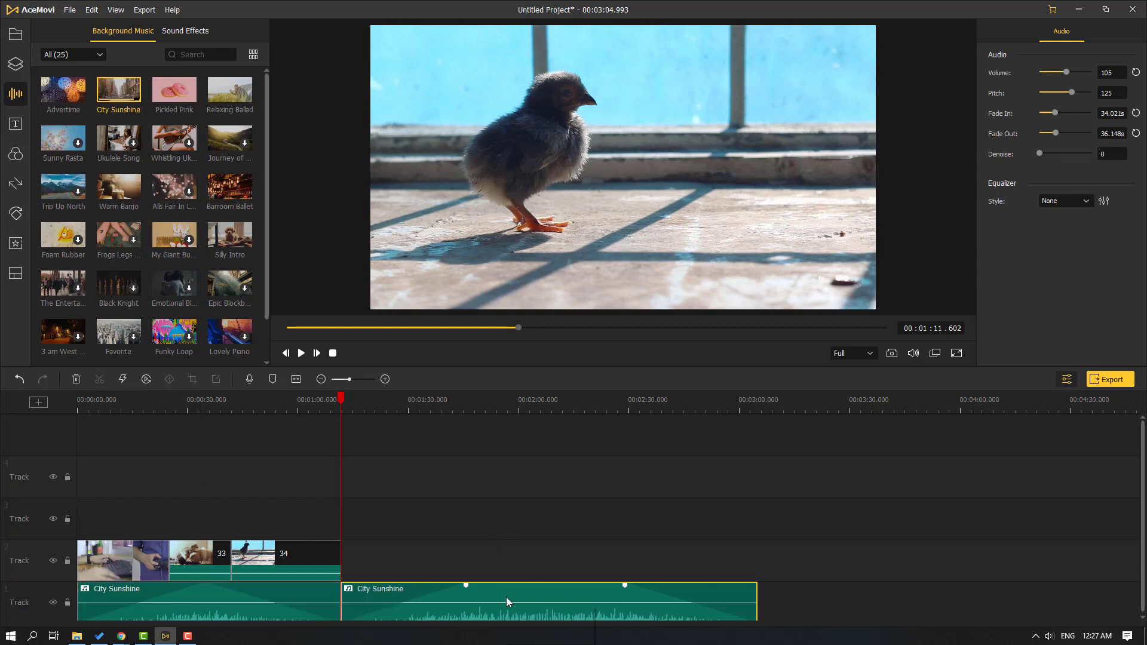
key("Delete")
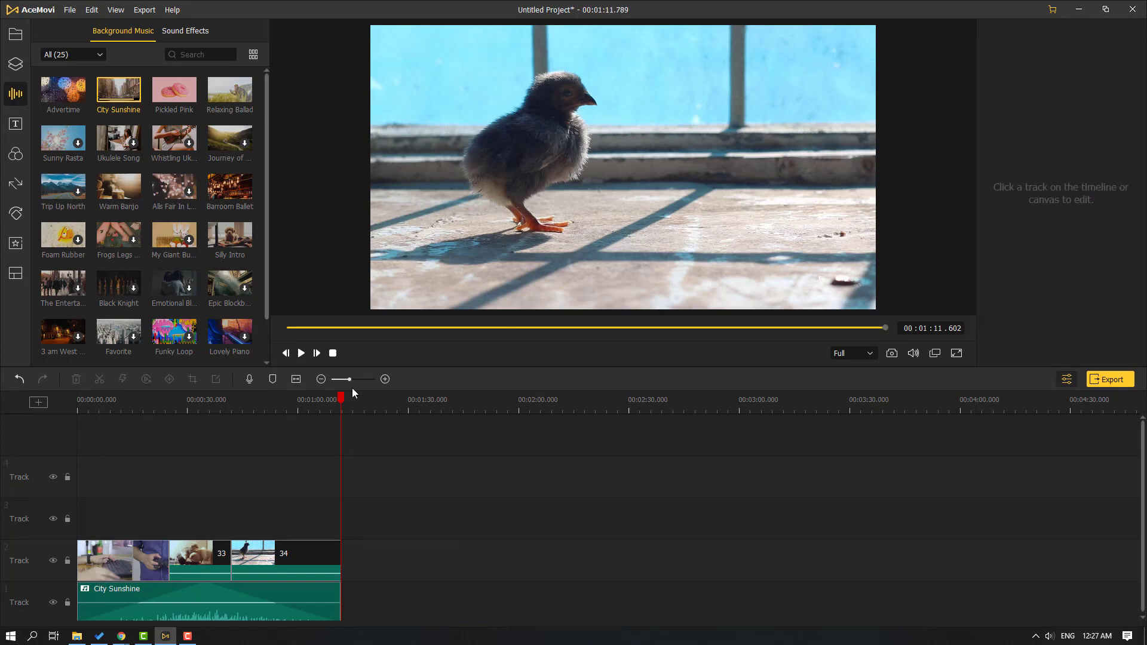
Shorten the trimmed music's fade-out to 21.398 s and fade-in to 9.053 s, playing it from the beginning to check.
left_click(188, 401)
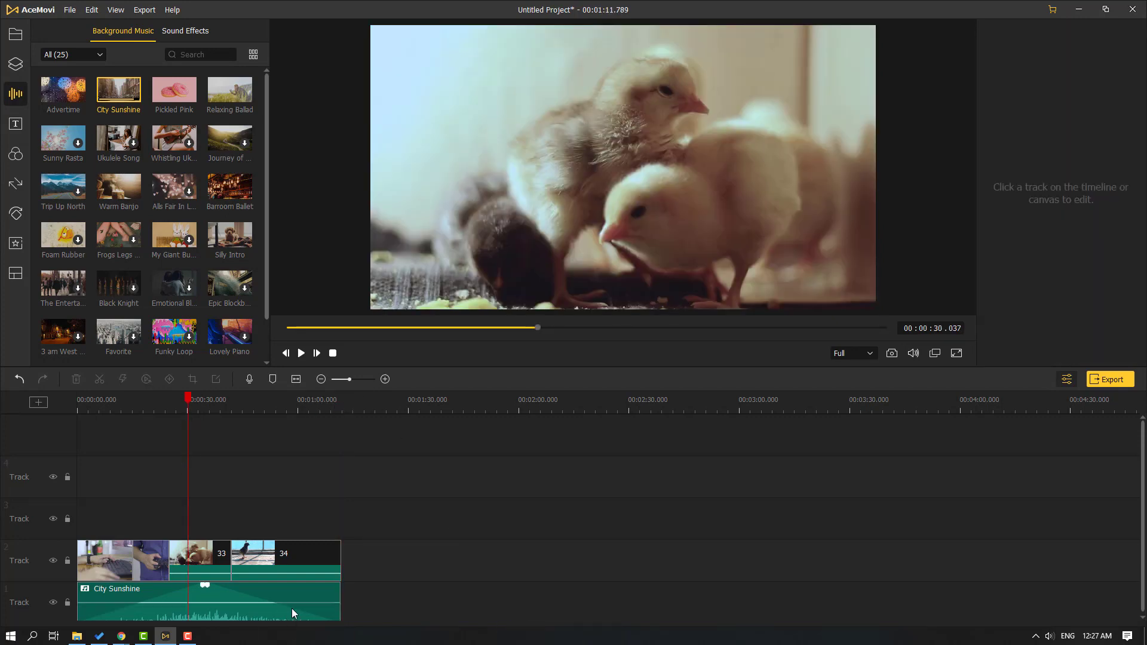
left_click(292, 607)
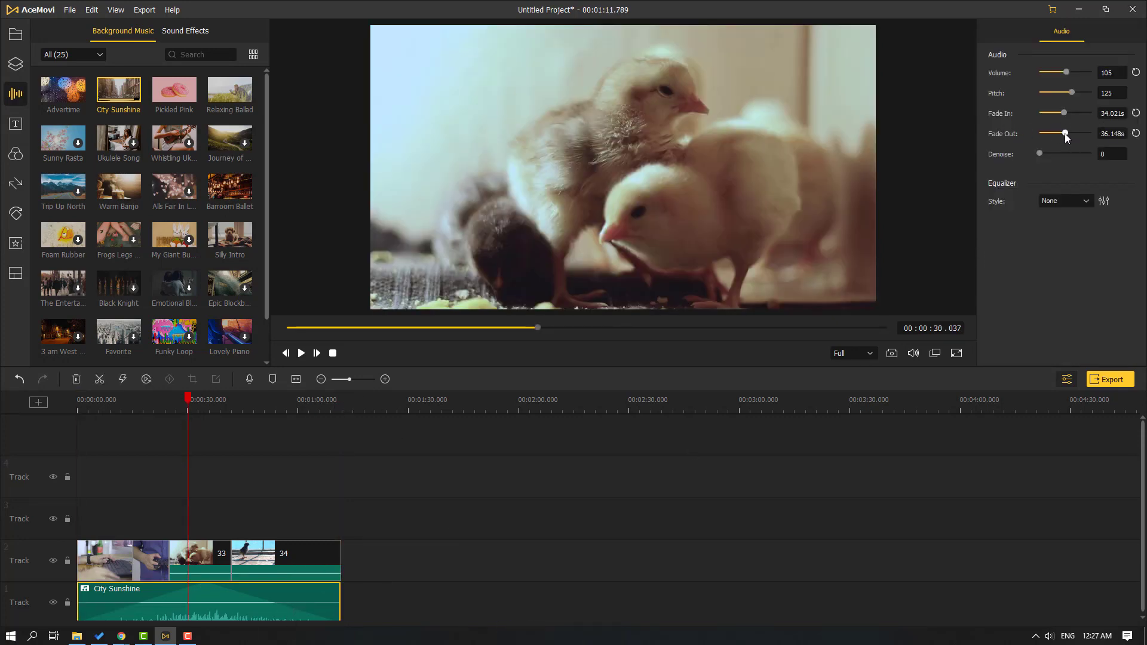
mouse_move(1066, 134)
left_mouse_down()
mouse_move(1036, 135)
mouse_move(1059, 139)
left_mouse_up()
left_click(333, 353)
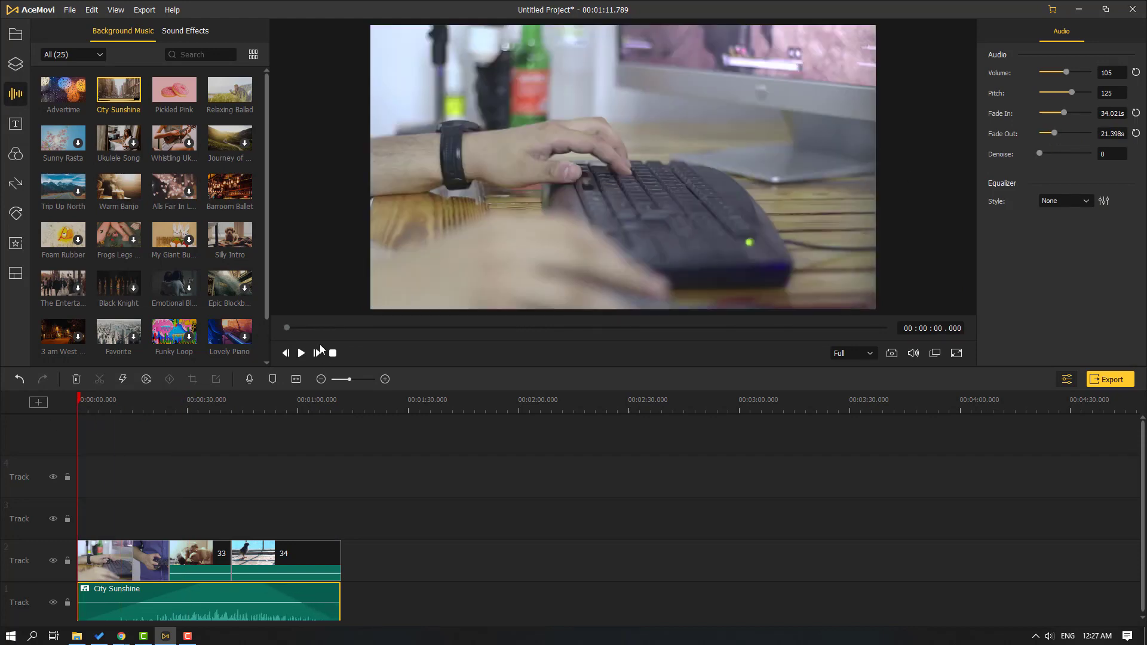
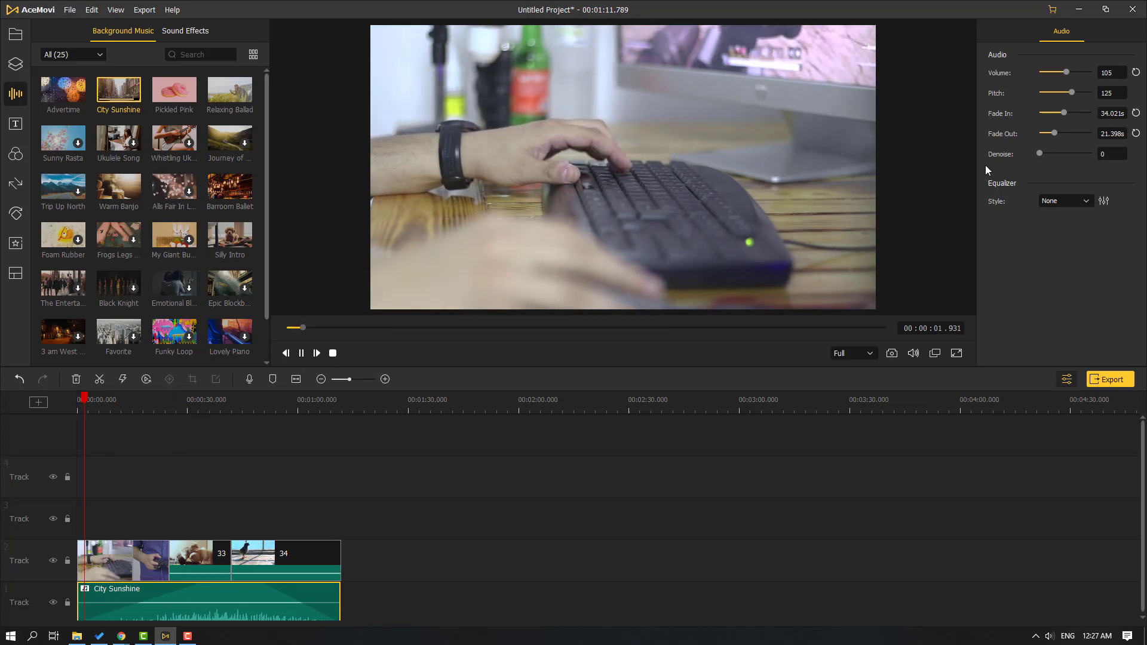
left_click_drag(1064, 112, 1045, 115)
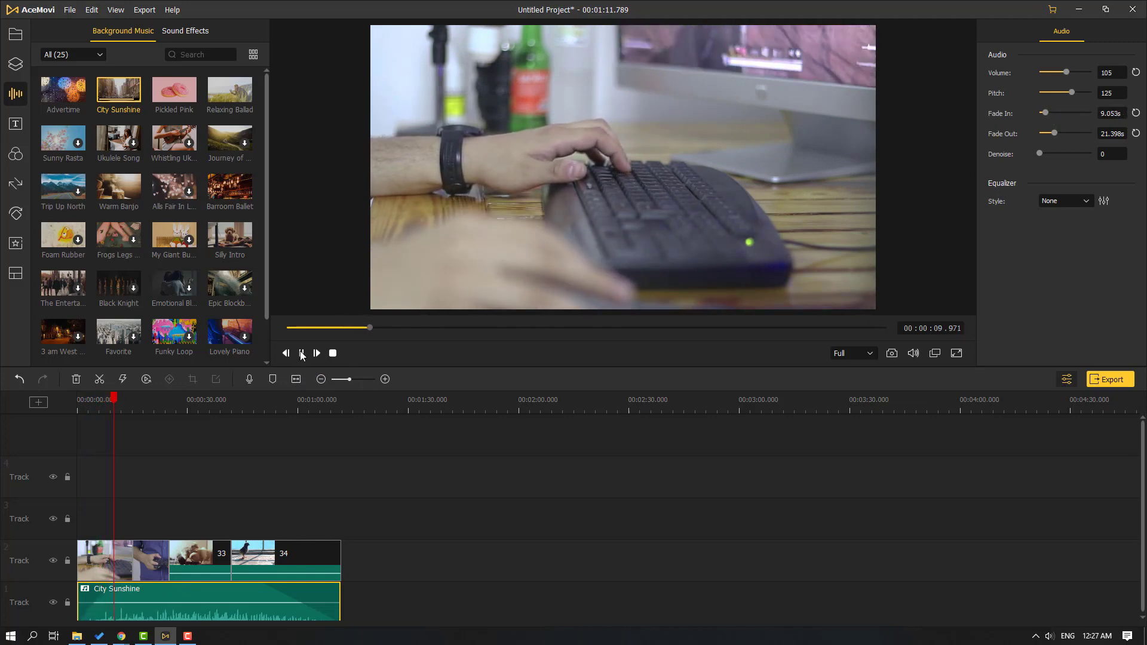
key("space")
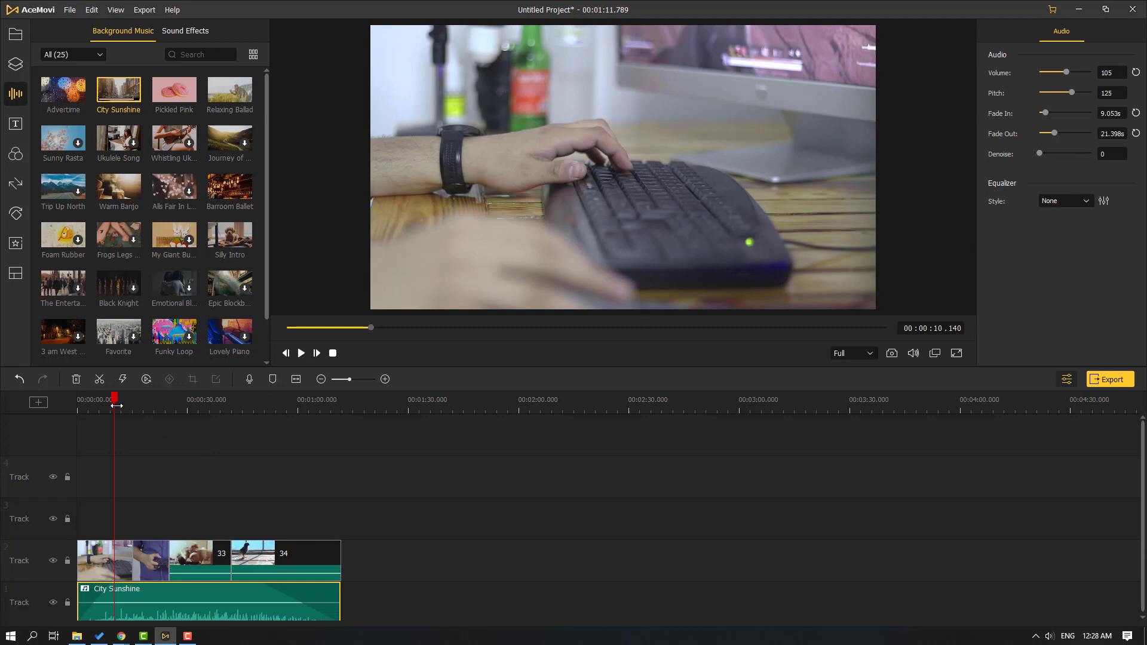
key("Home")
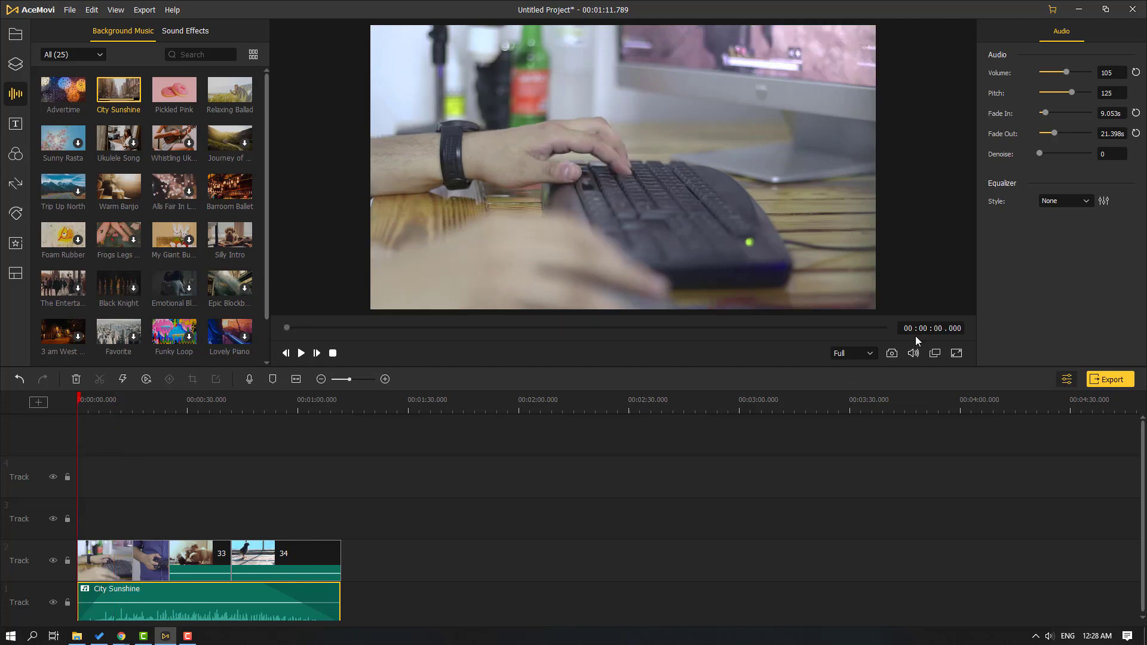
Review the equalizer styles available for the City Sunshine clip, and delete the clip from the timeline.
left_click(1058, 206)
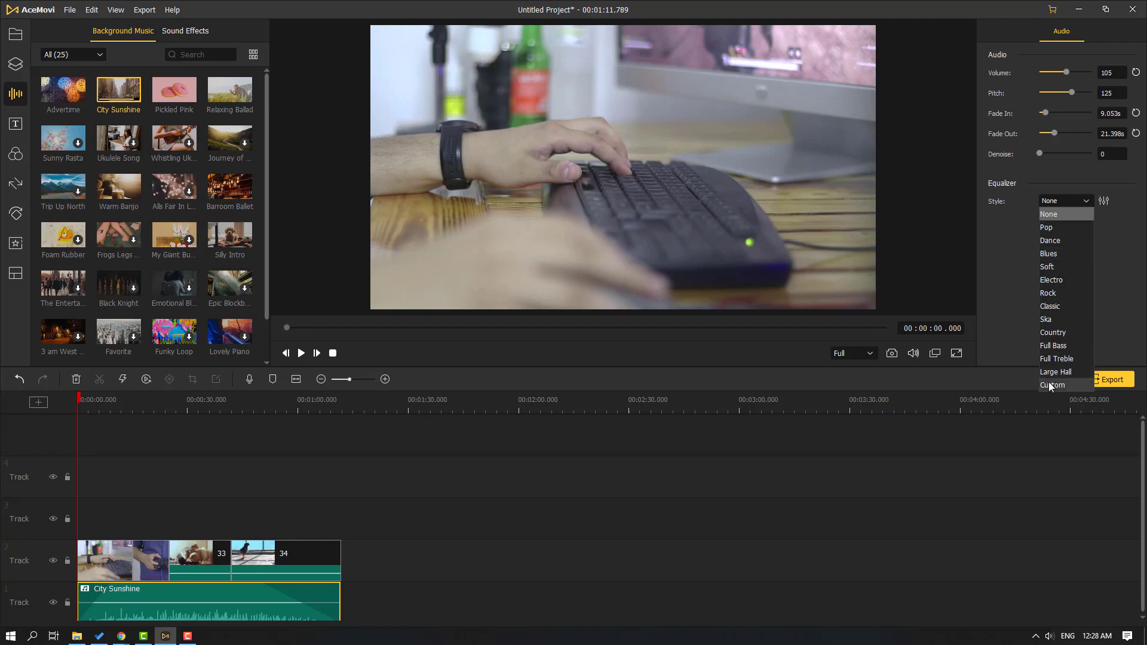
left_click(972, 312)
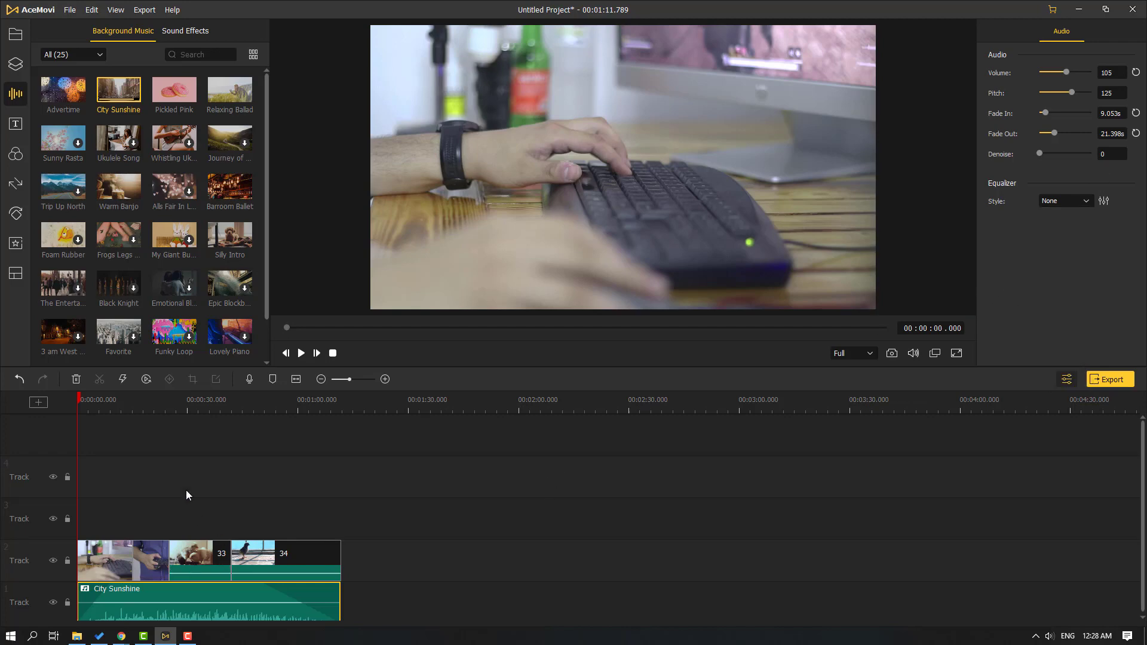
left_click(194, 469)
left_click(196, 595)
key("Delete")
Move the playhead to about 6.8 seconds, over the first video clip.
scroll(89, 403, "up", 3)
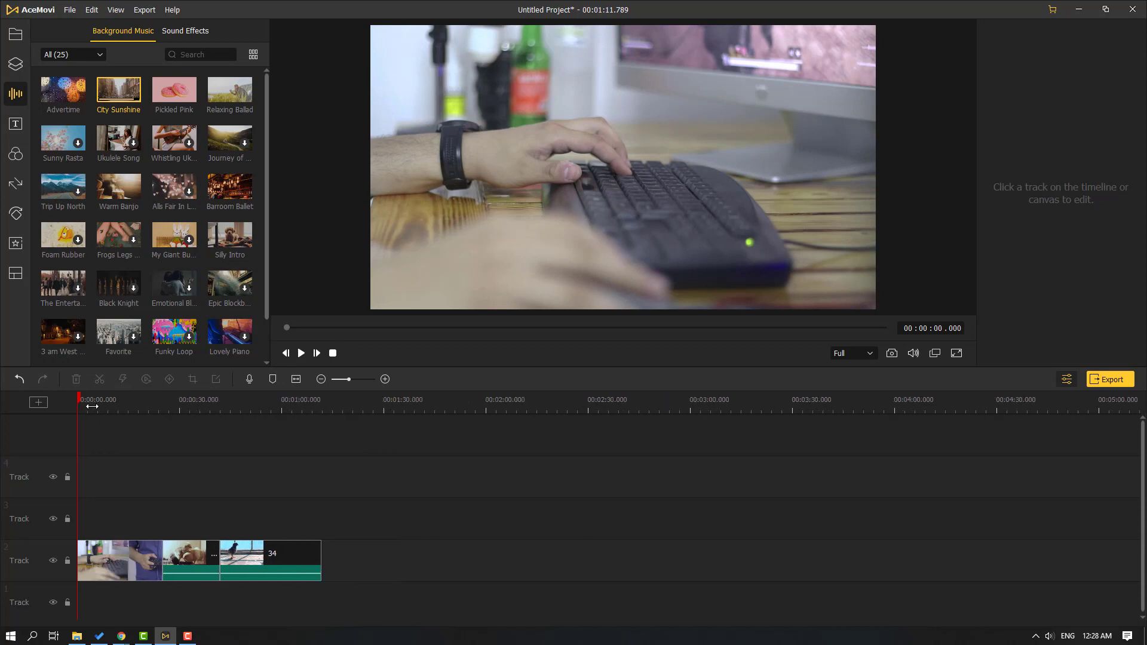
left_click(84, 402)
left_click_drag(85, 402, 133, 402)
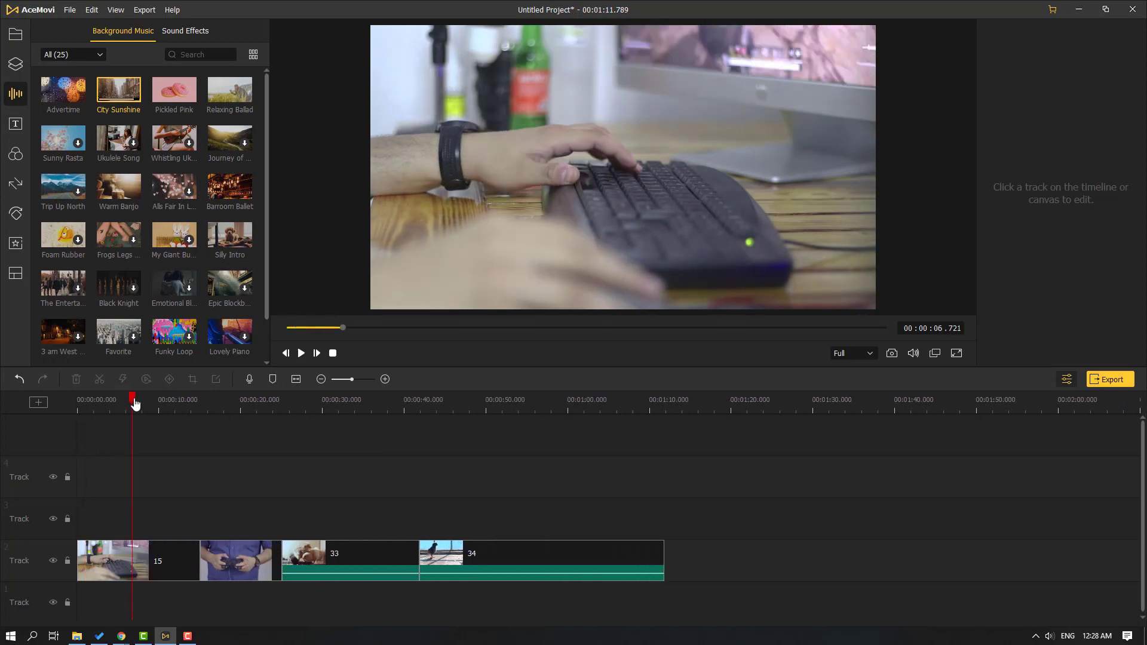
Browse the sound effects library and preview the TV Static, IceSheet and Ball Bounce 1 effects.
left_click(184, 34)
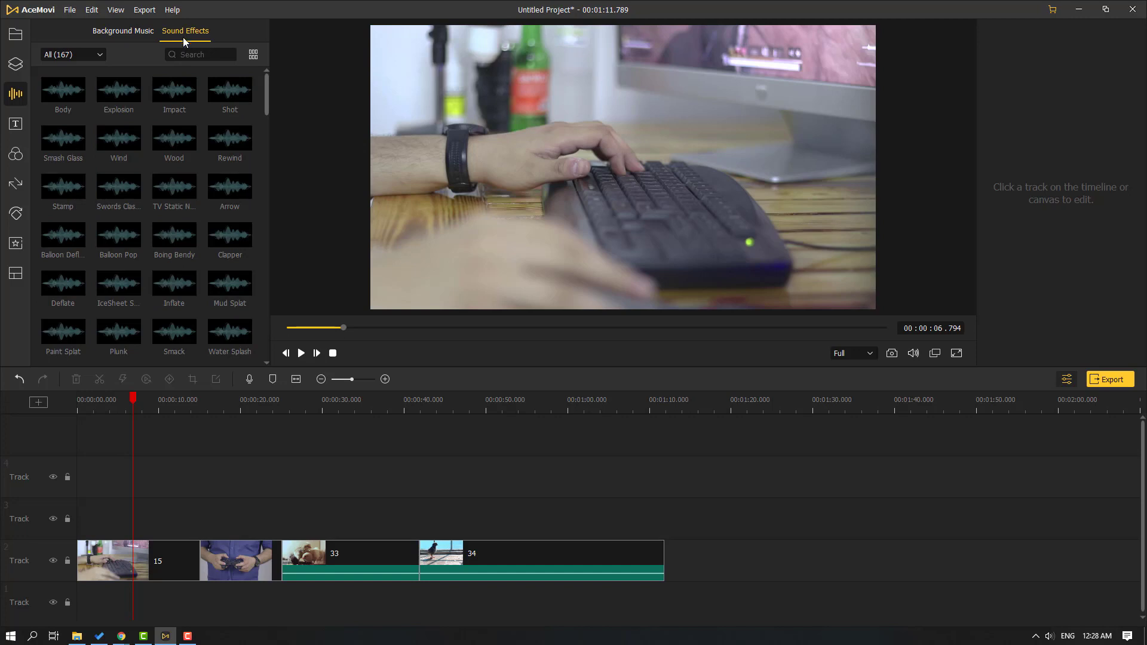
left_click(174, 188)
scroll(154, 325, "down", 1)
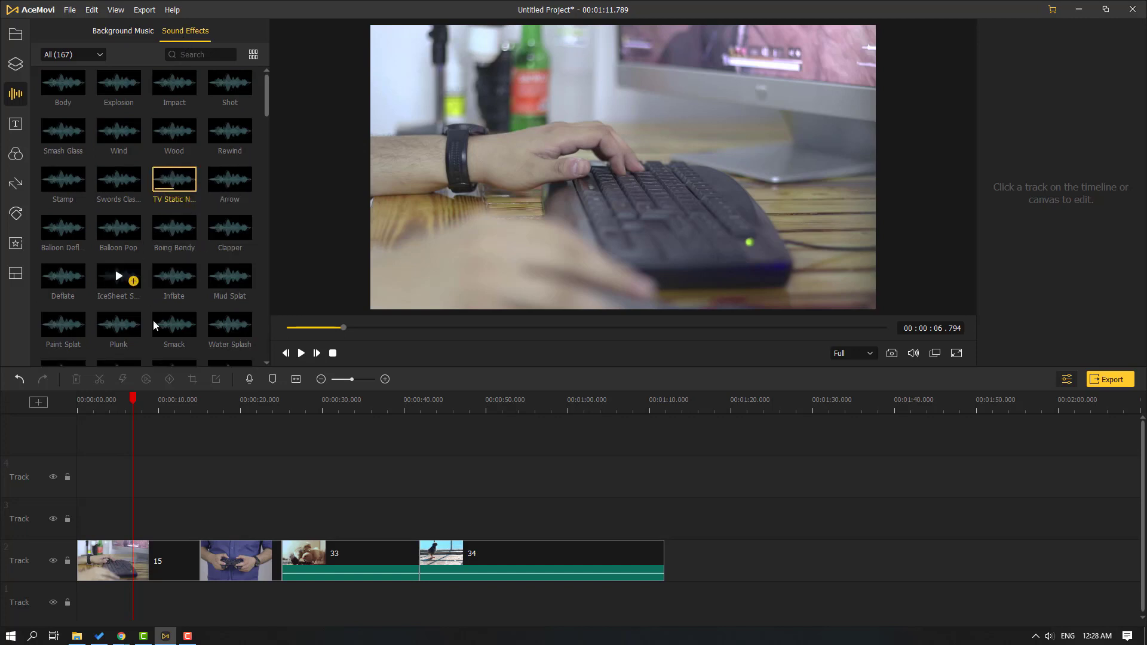
scroll(154, 325, "down", 2)
left_click(121, 246)
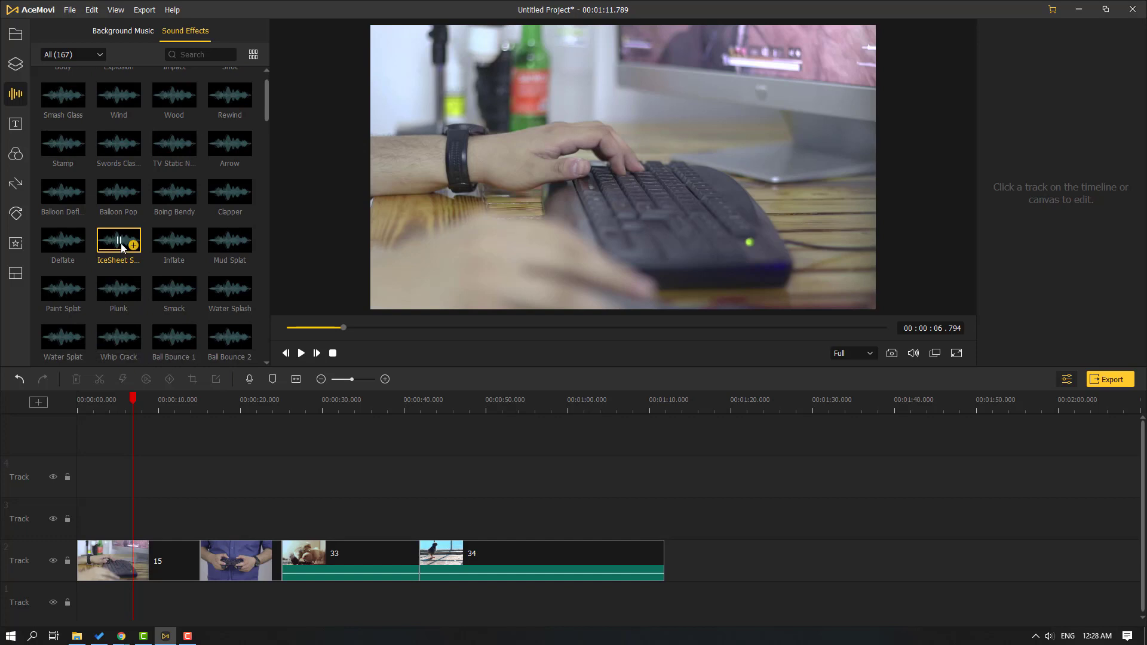
scroll(121, 246, "down", 1)
left_click(174, 318)
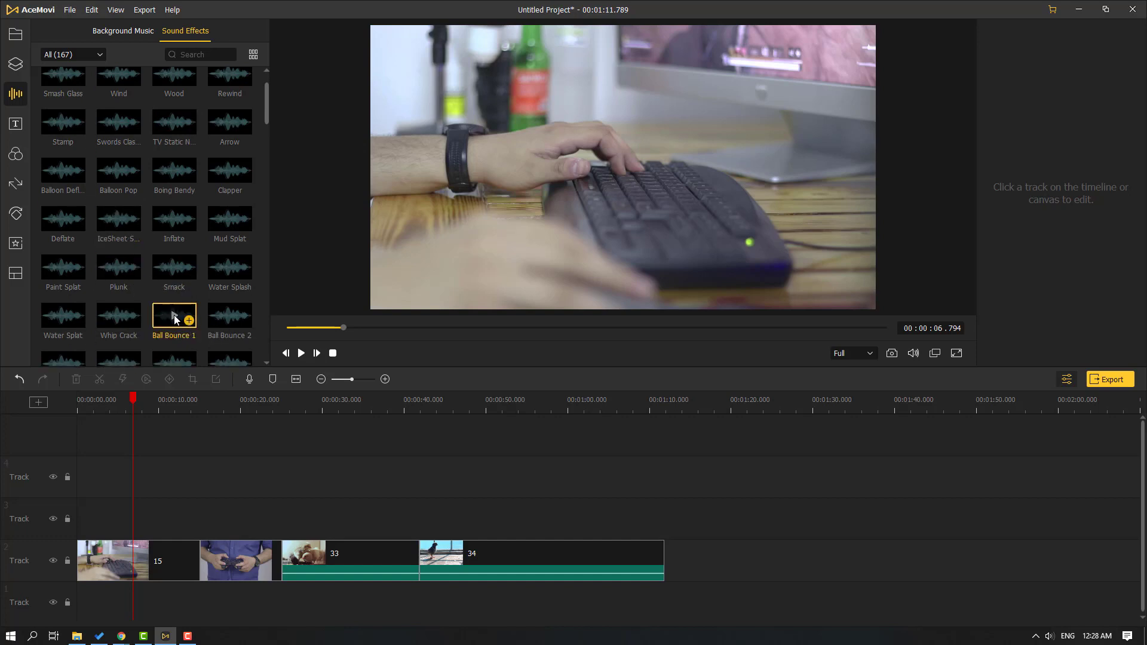
scroll(178, 315, "down", 1)
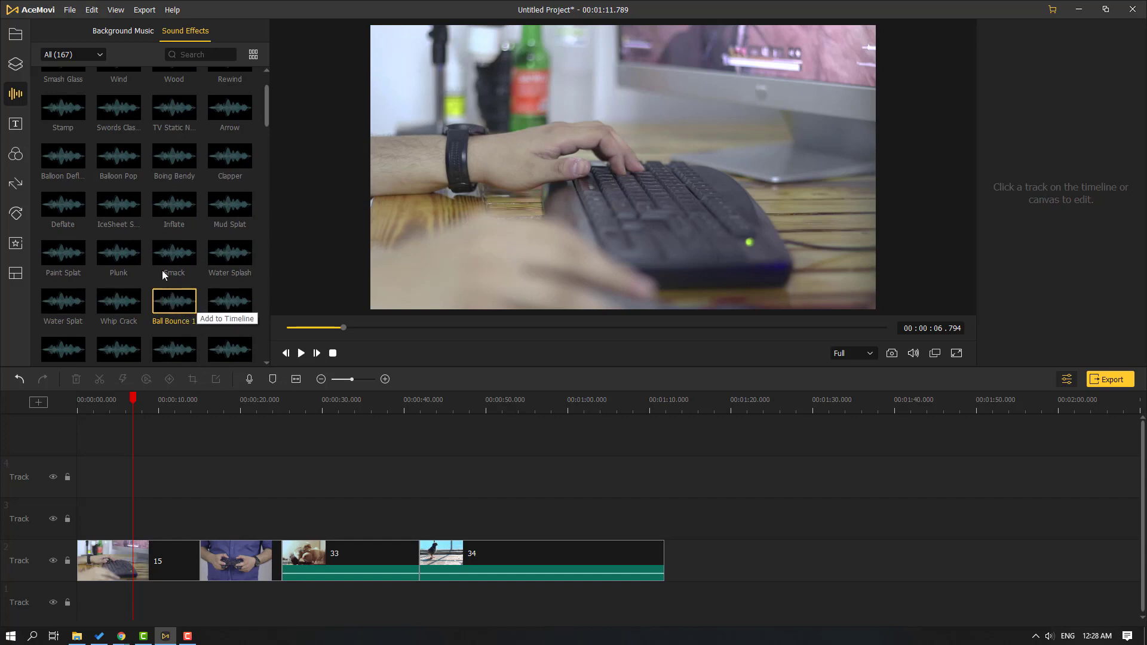
scroll(143, 263, "down", 2)
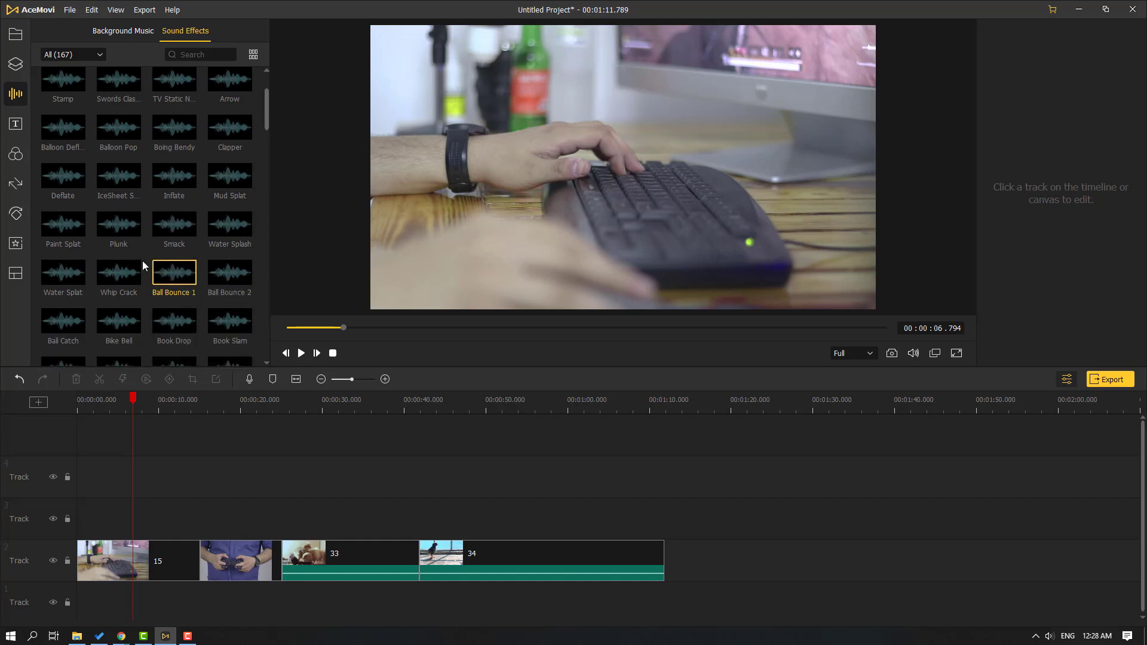
Examine the text template categories and browse the available title and opener designs.
left_click(16, 125)
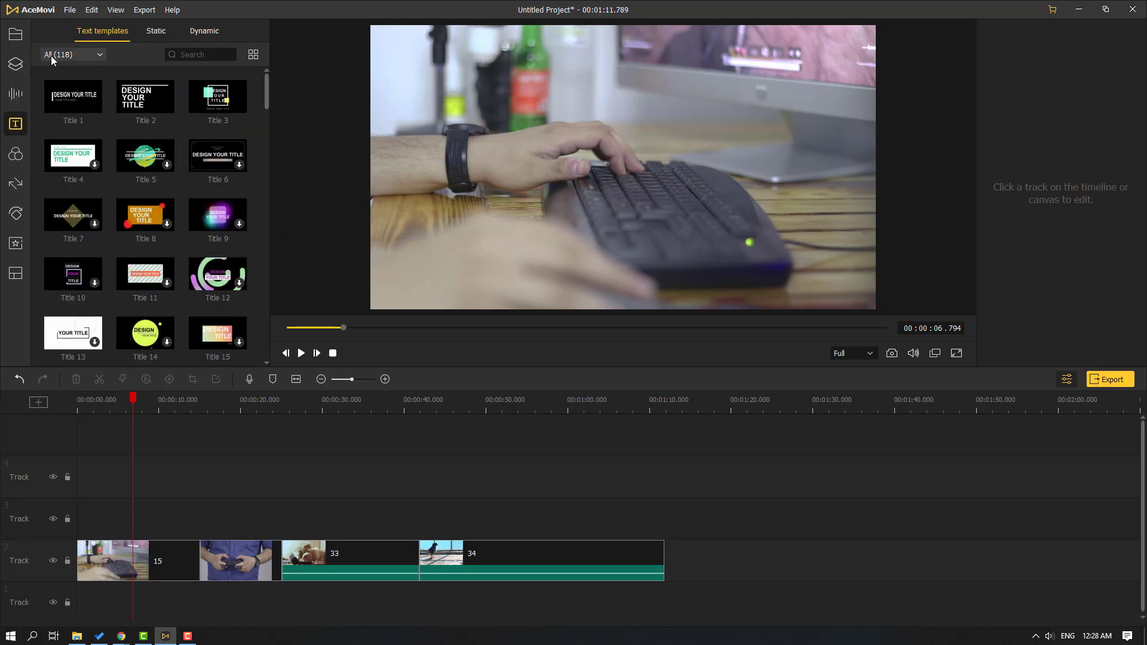
left_click(98, 54)
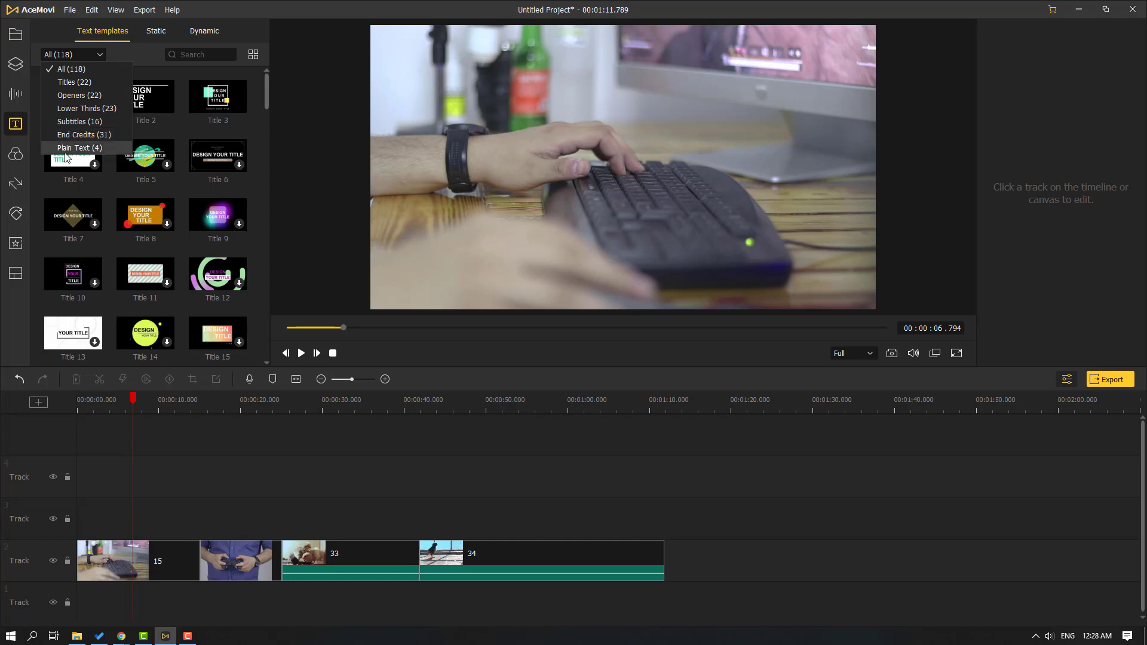
left_click_drag(263, 94, 264, 123)
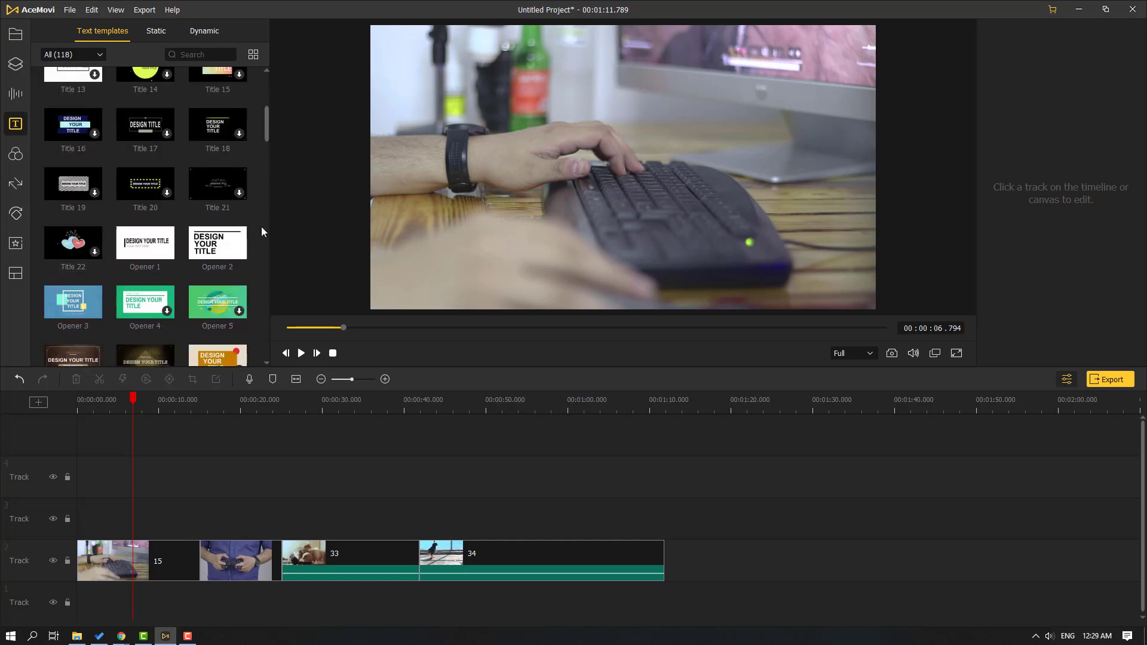
Download the Title 18 text template, add it above the first clip at the playhead and preview it.
left_click(239, 133)
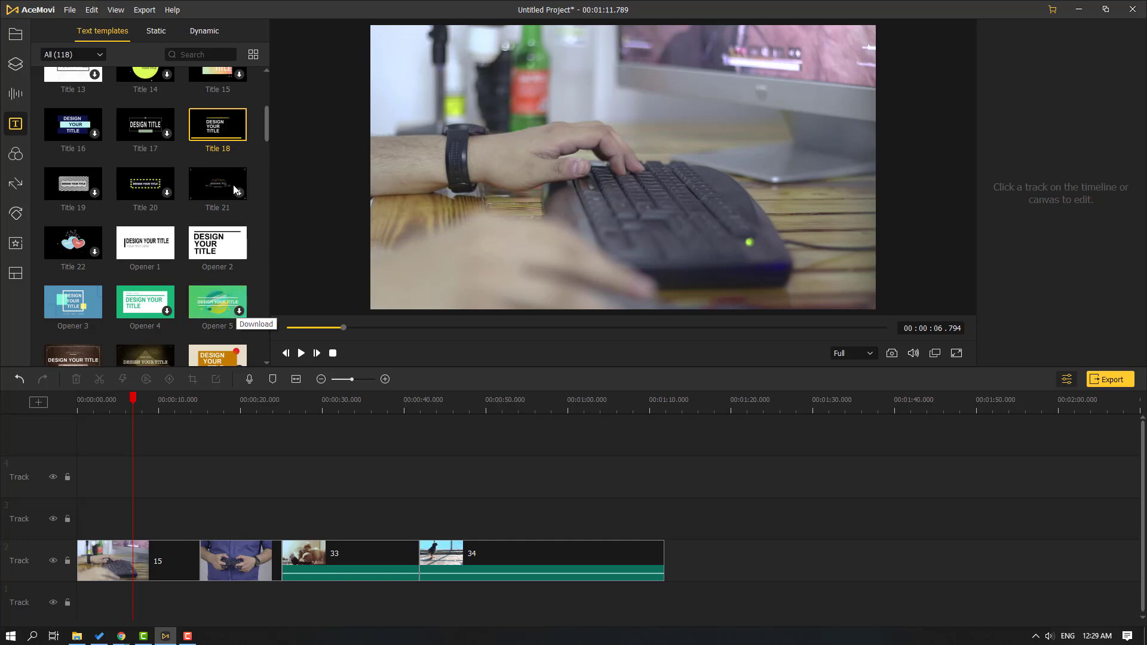
left_click(239, 134)
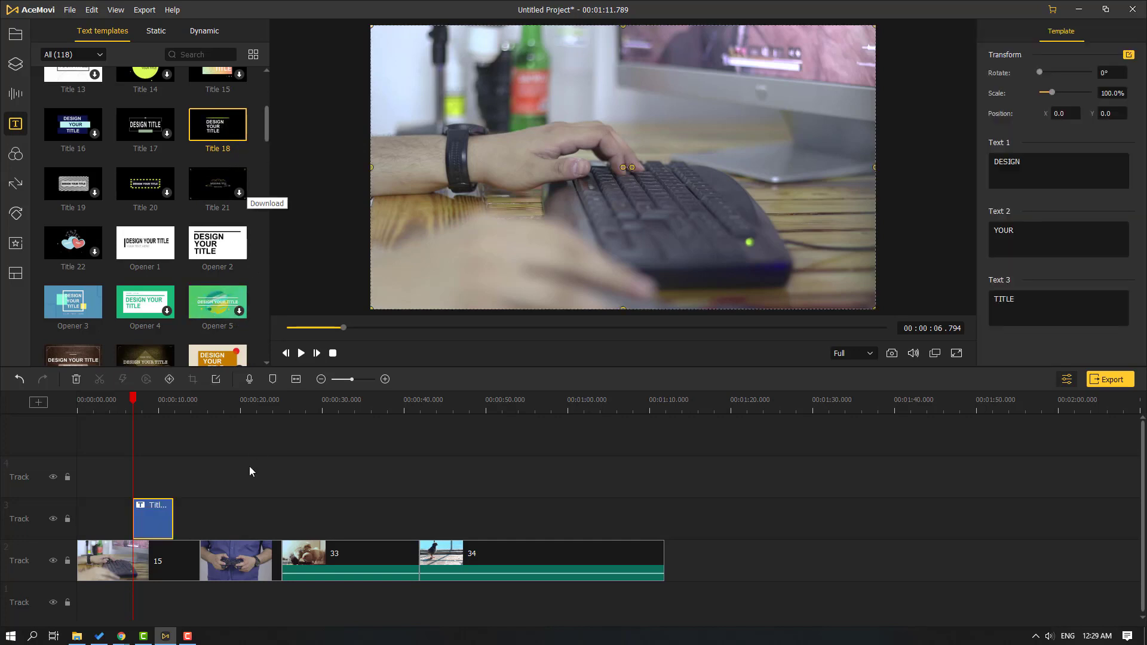
left_click(303, 356)
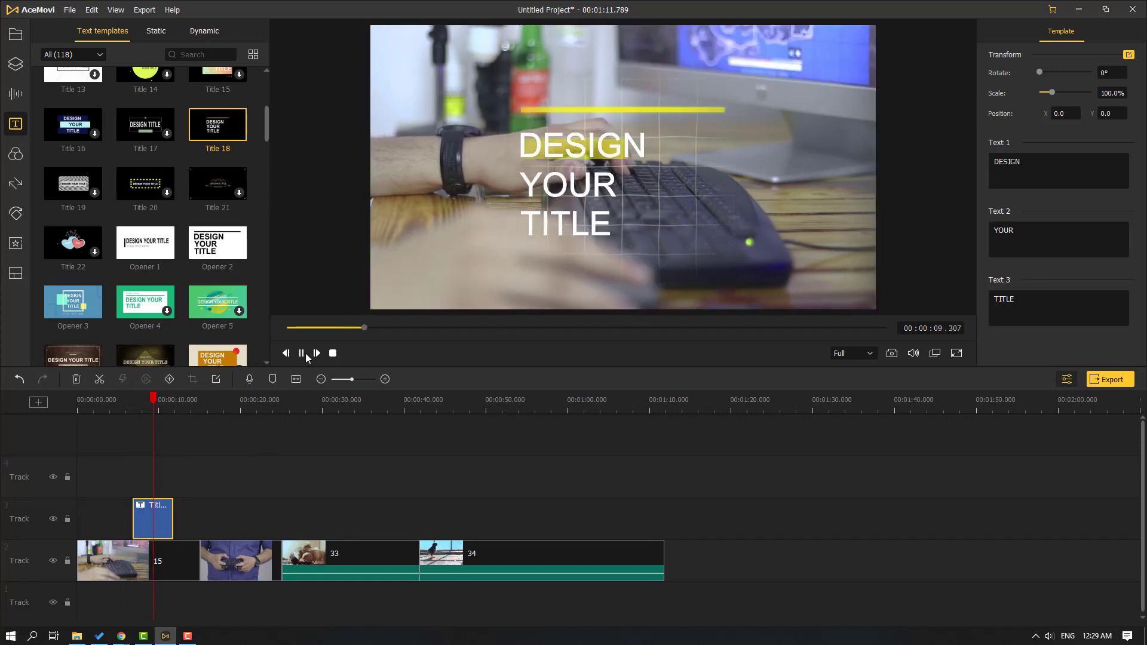
left_click(301, 354)
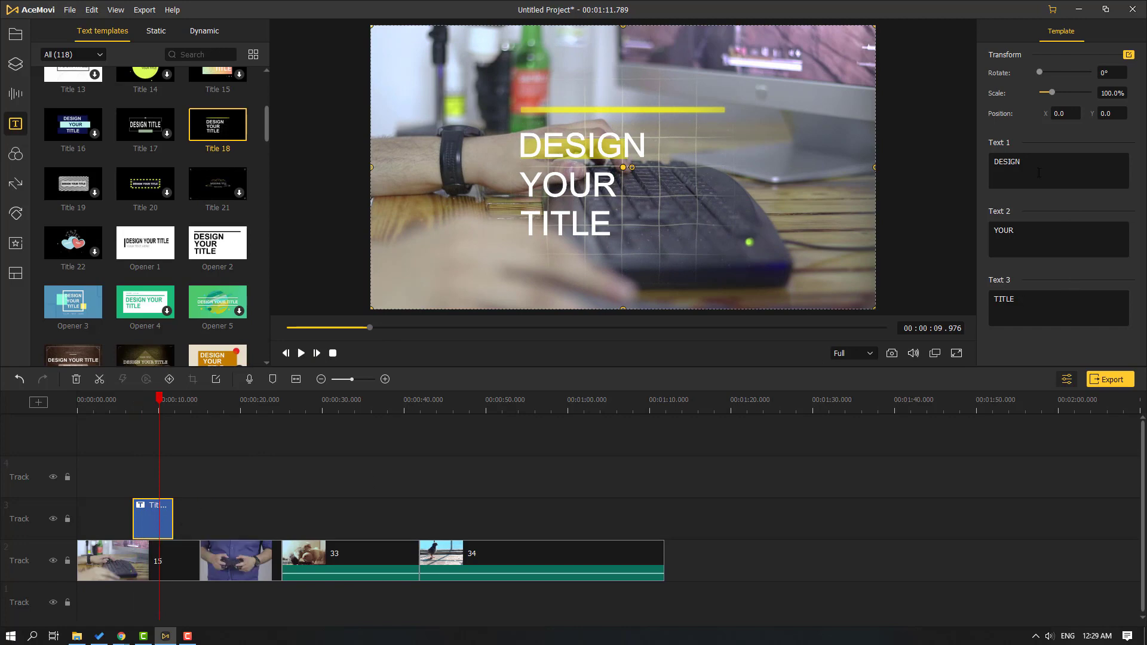
Replace the title's three text lines with the channel owner's first name, the surname and CHANNEL.
double_click(1013, 185)
type("NIJAT")
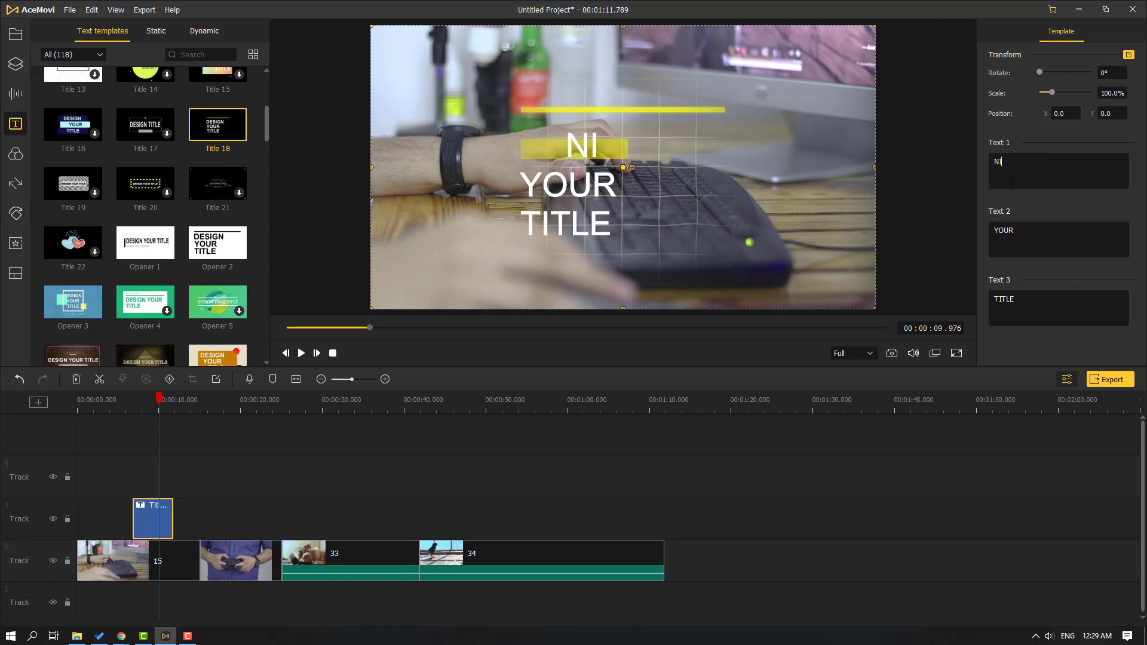
double_click(1048, 237)
type("IBRAHIMLI")
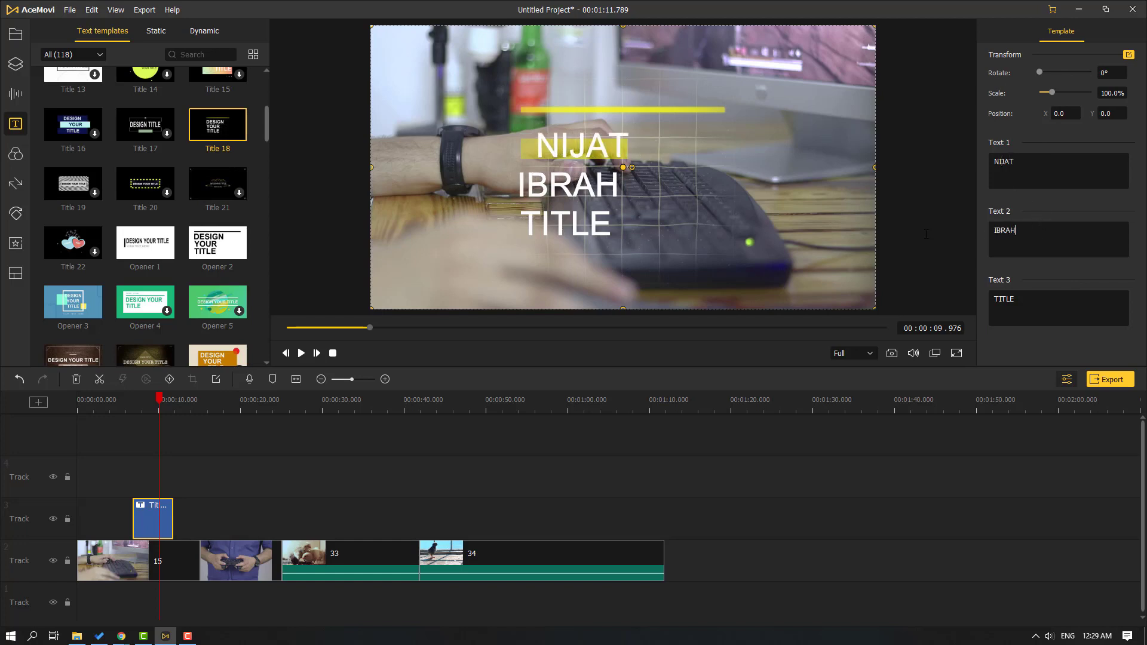
double_click(992, 300)
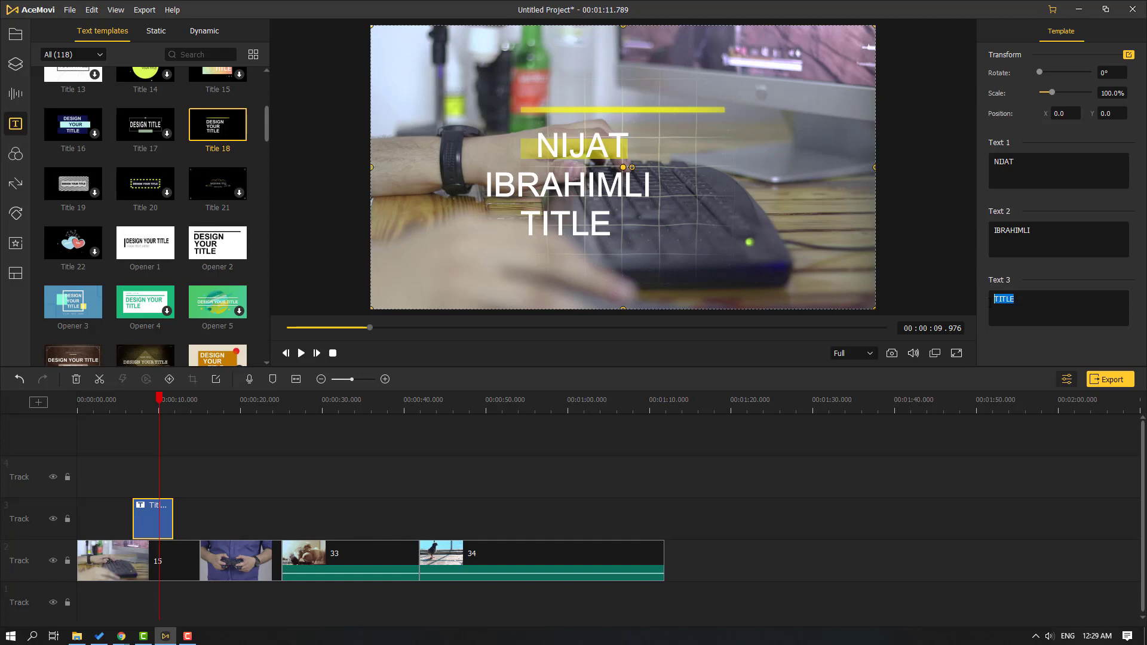
type("CHANNEL")
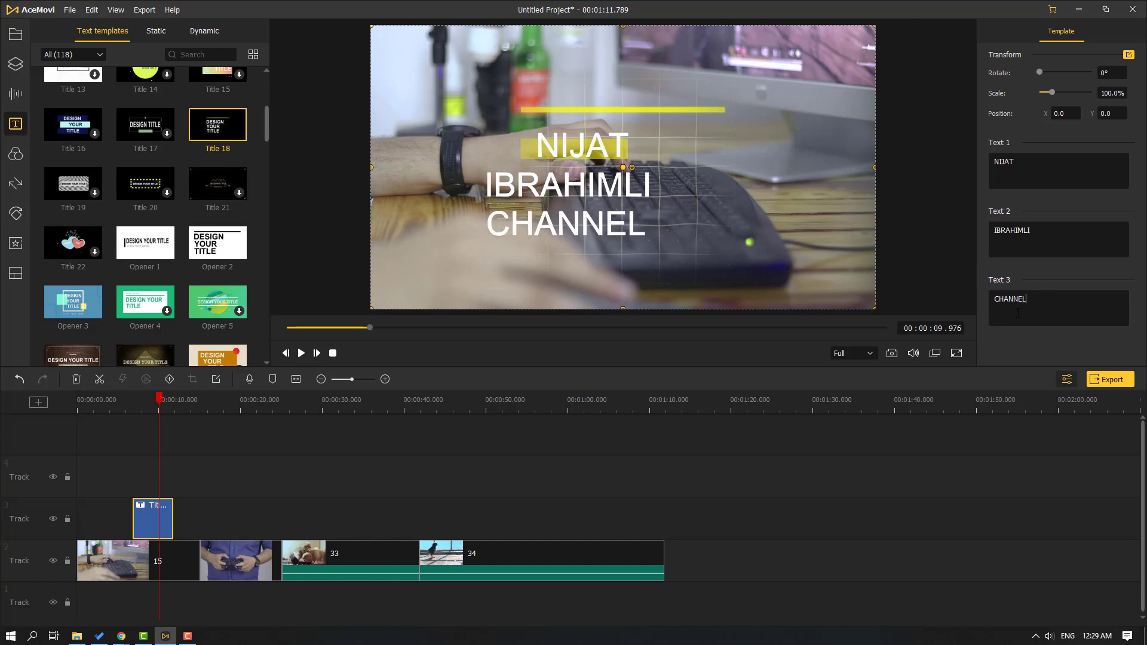
Preview the edited title by playing the timeline from about 6.5 seconds.
left_click(130, 401)
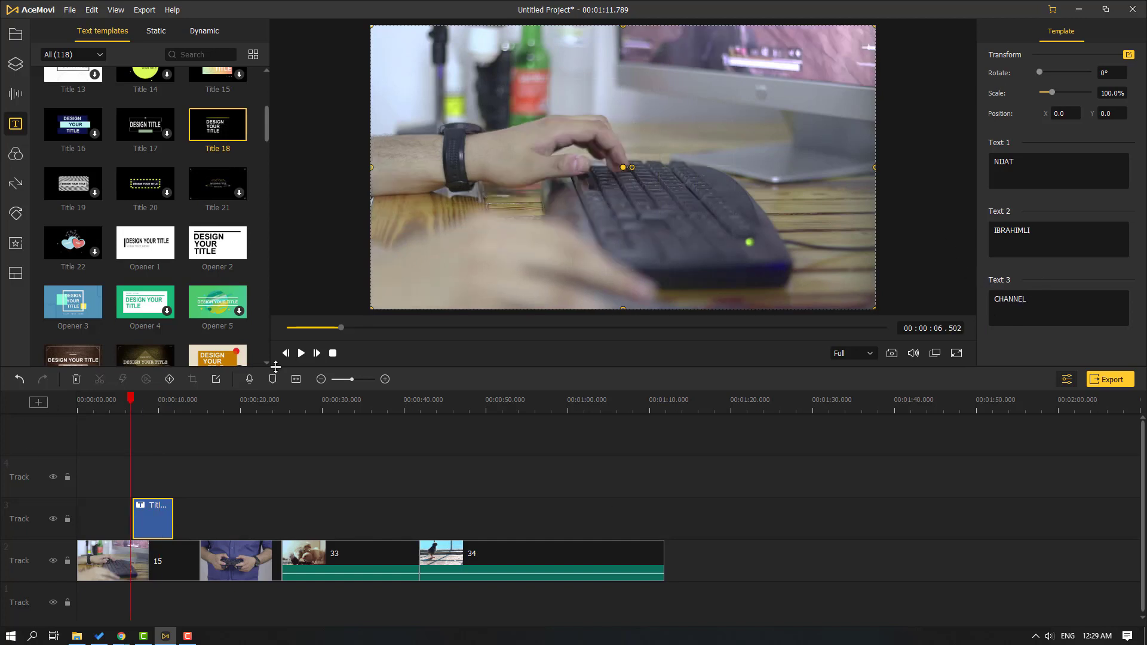
left_click(300, 354)
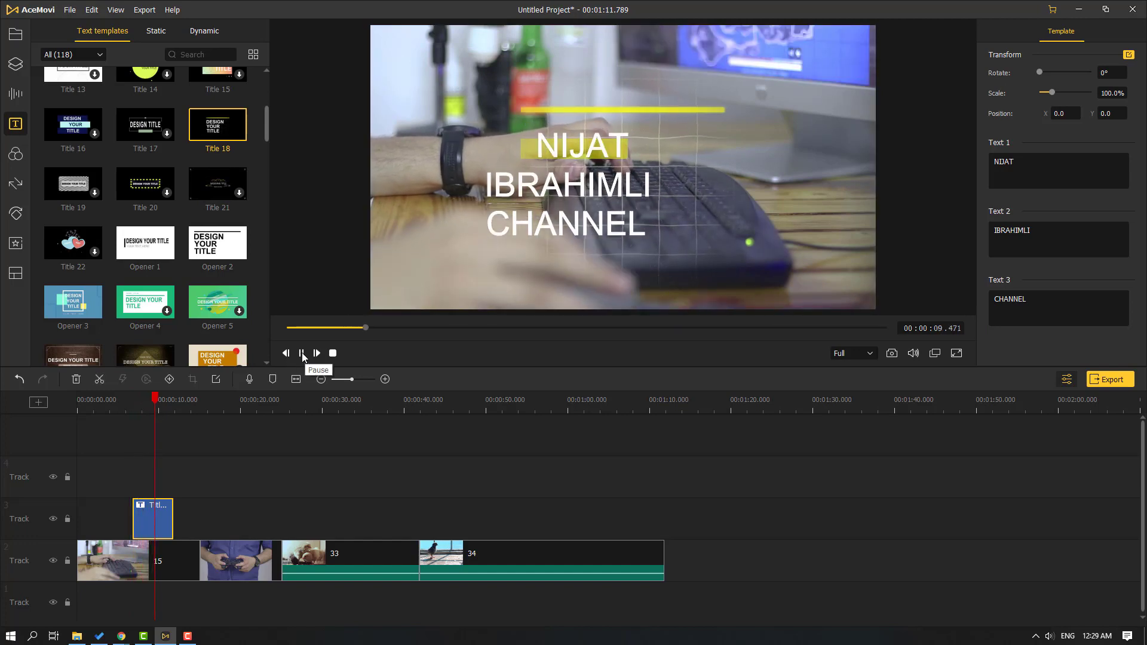
left_click(302, 354)
Try out the title's rotation and scale settings, and undo the changes.
left_click_drag(1039, 73, 1065, 92)
key("ctrl+z")
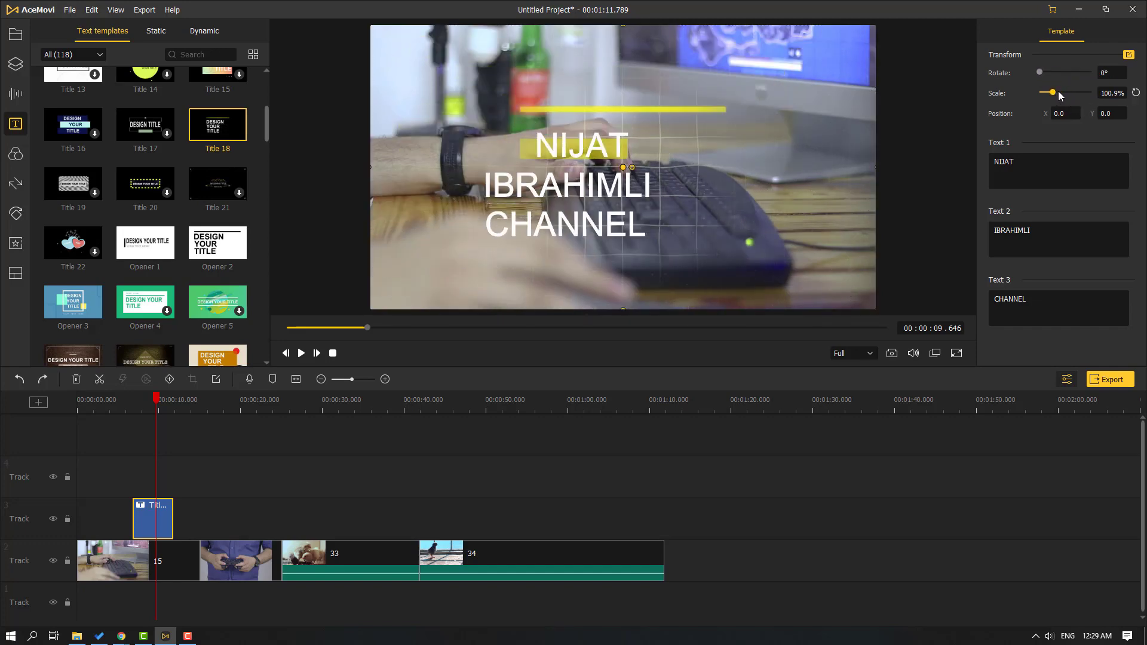
key("ctrl+z")
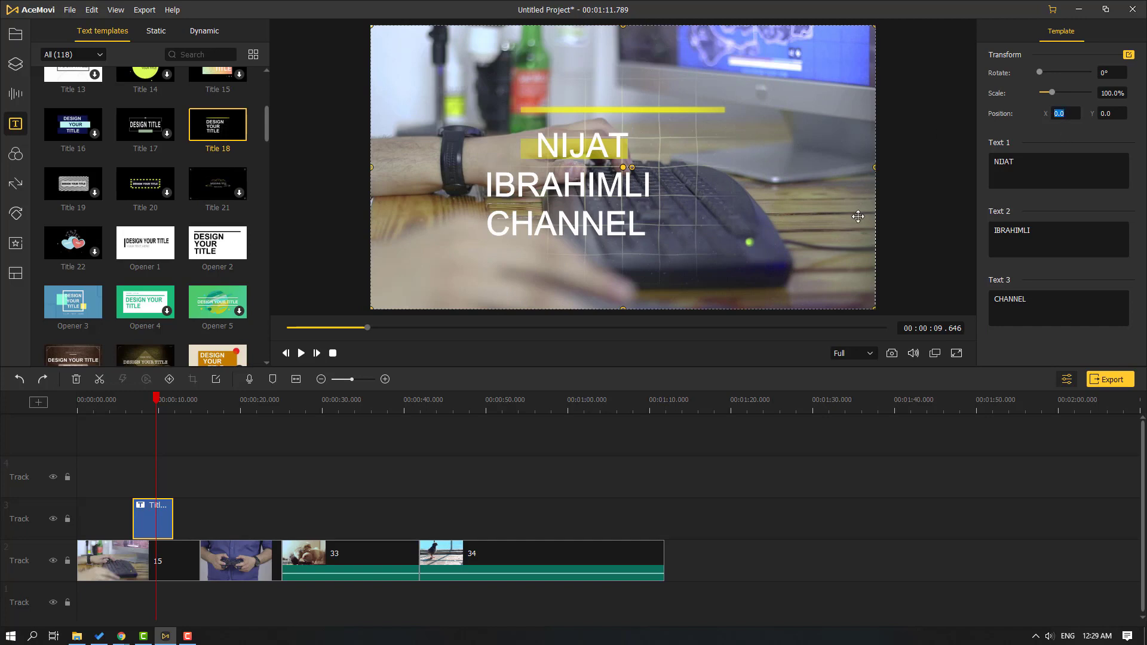
Set the title's position to X 150 and Y 250, and move it in the preview to about X 190.8, Y 0.
type("150")
key("Return")
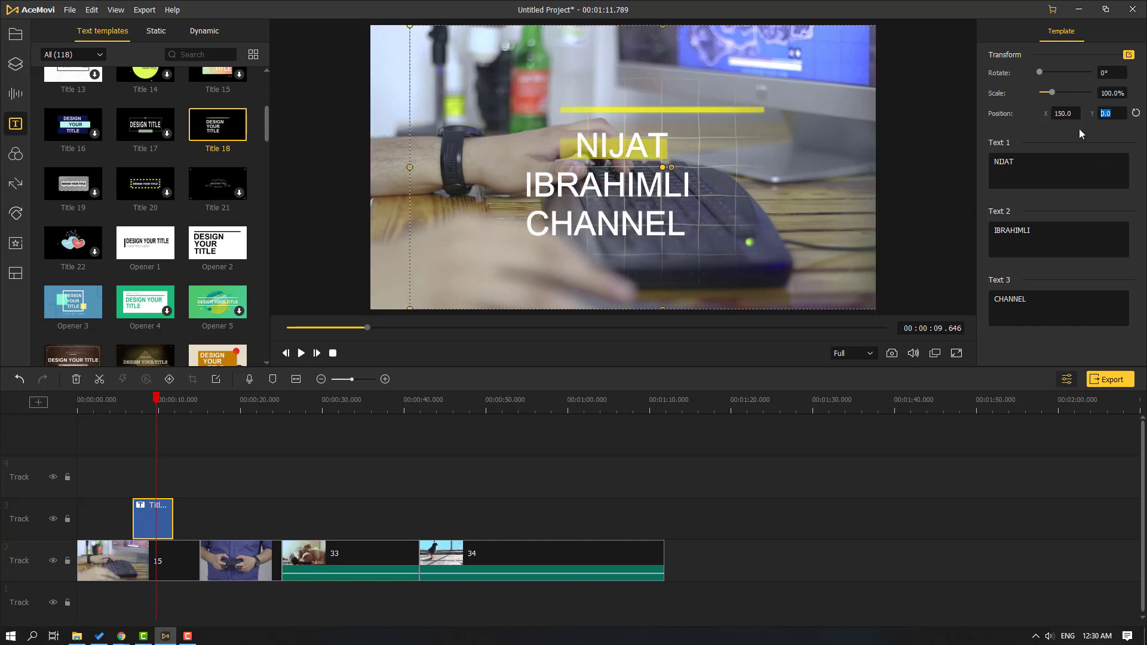
type("250")
key("Return")
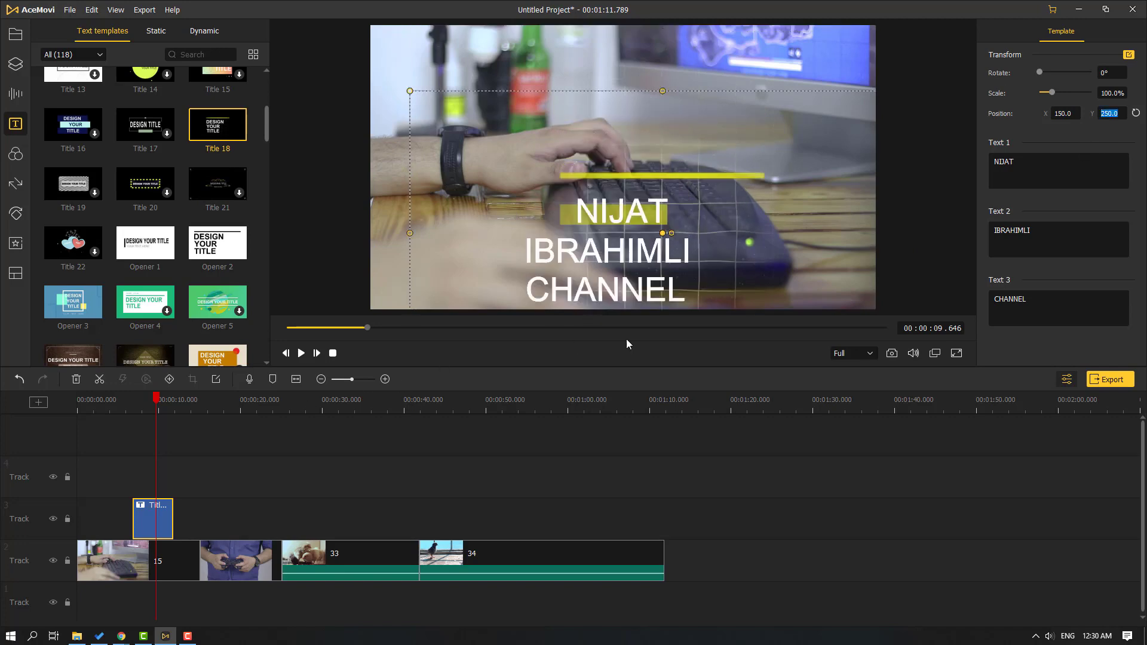
left_click_drag(613, 287, 624, 215)
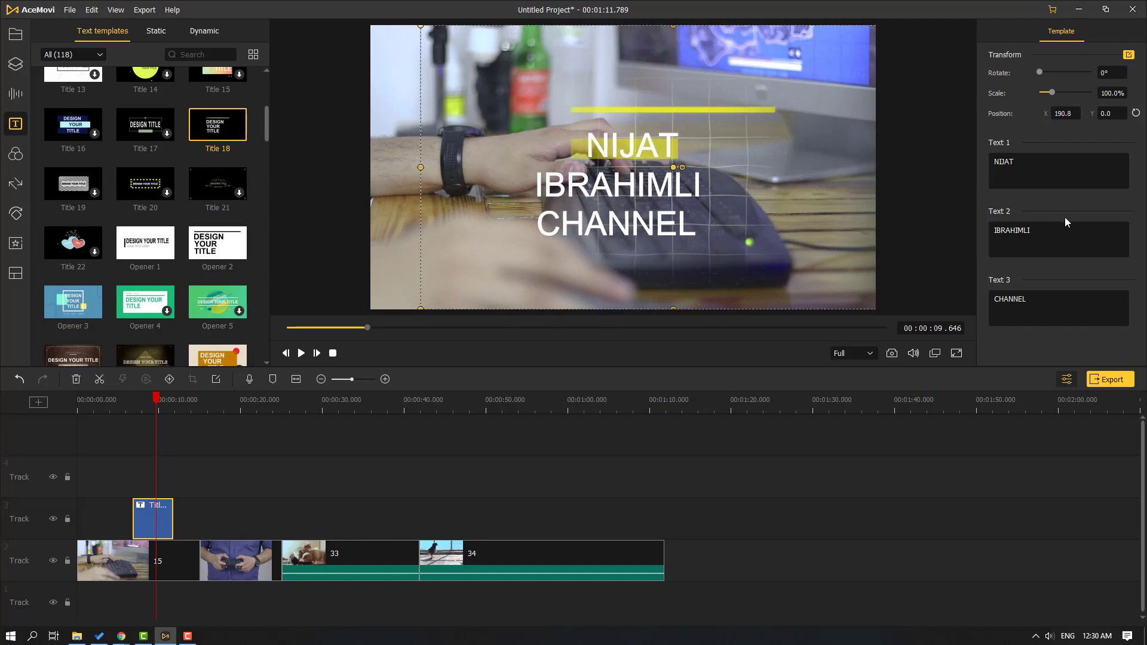
Delete the Title 18 template from the timeline.
left_click(339, 495)
left_click(164, 515)
key("Delete")
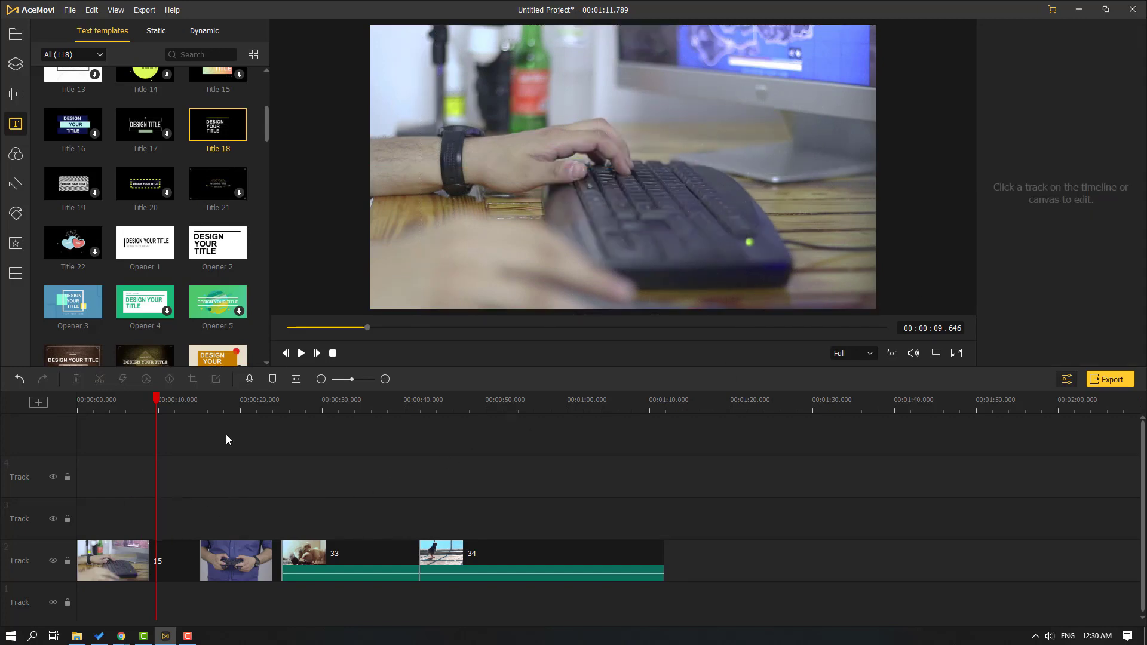
Browse the static and dynamic text styles, and look through the filter categories and the filter library.
left_click(157, 32)
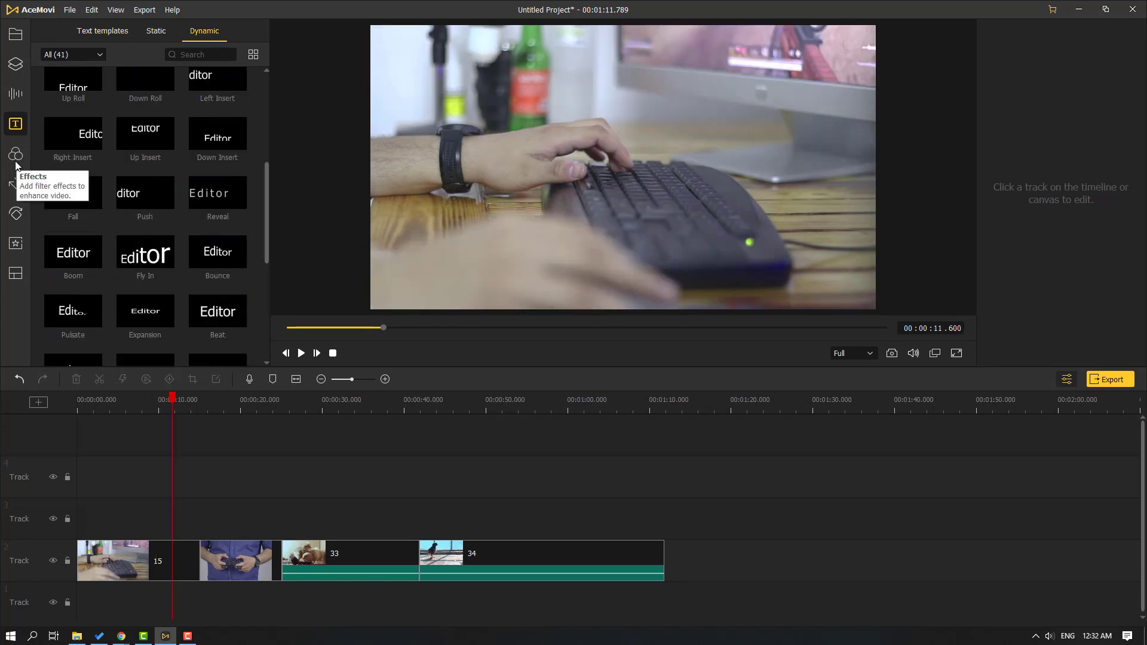
left_click(16, 162)
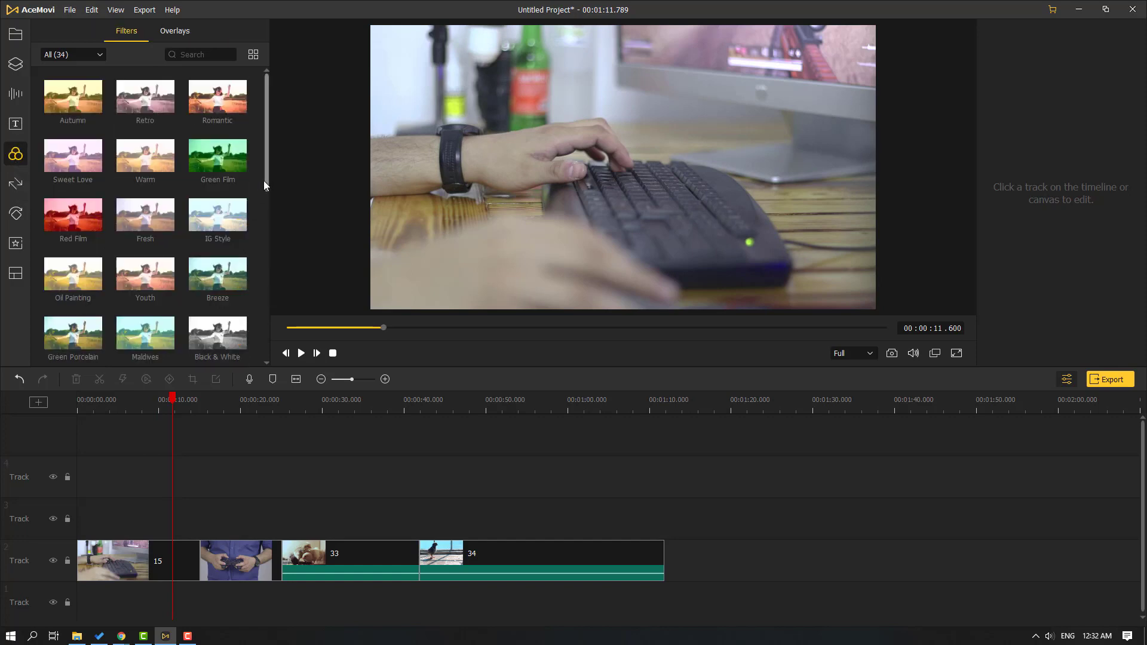
left_click(78, 55)
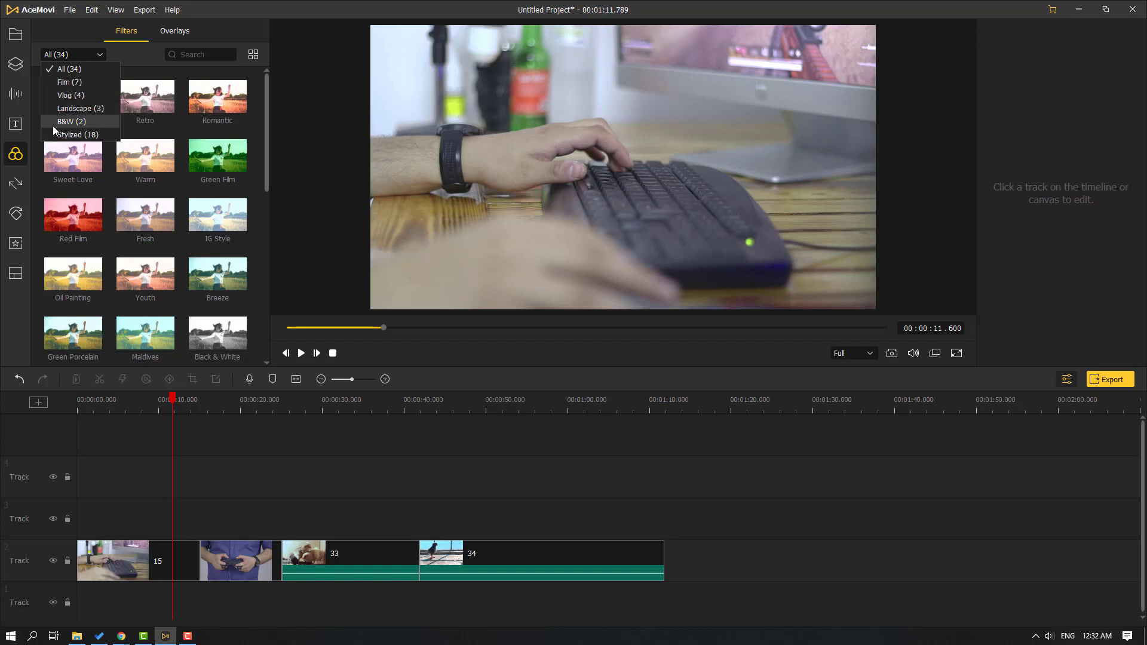
left_click_drag(267, 135, 271, 226)
Add the Retro filter from the Film category at about 20.9 seconds, over the game controller clip.
left_click_drag(174, 404, 248, 400)
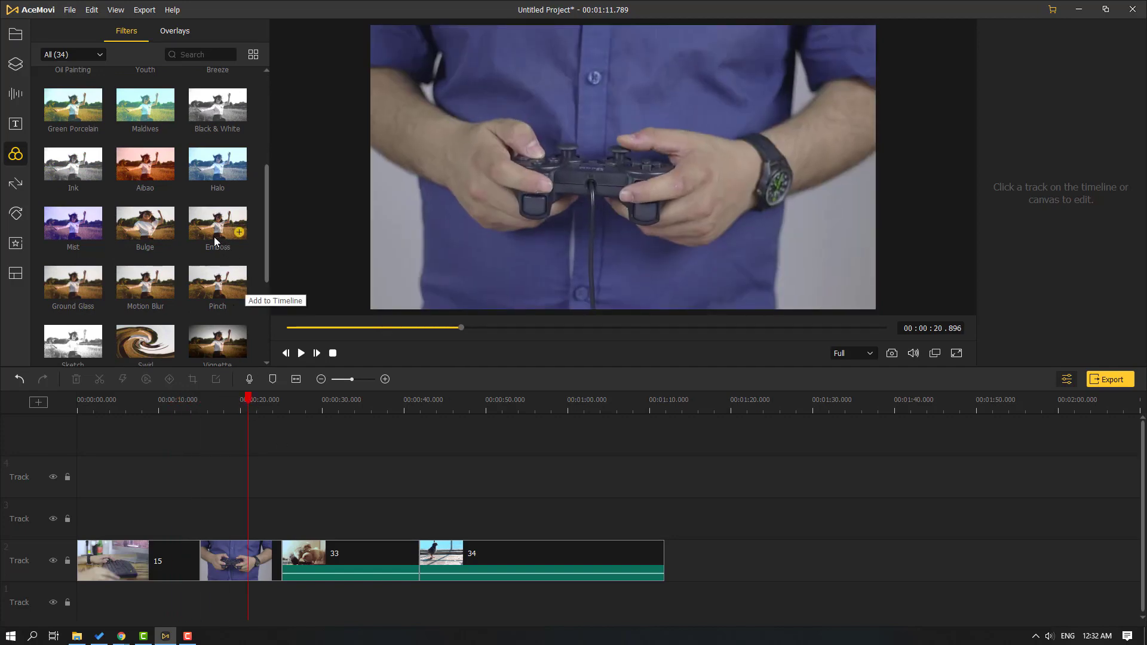
scroll(214, 236, "up", 1)
left_click(79, 55)
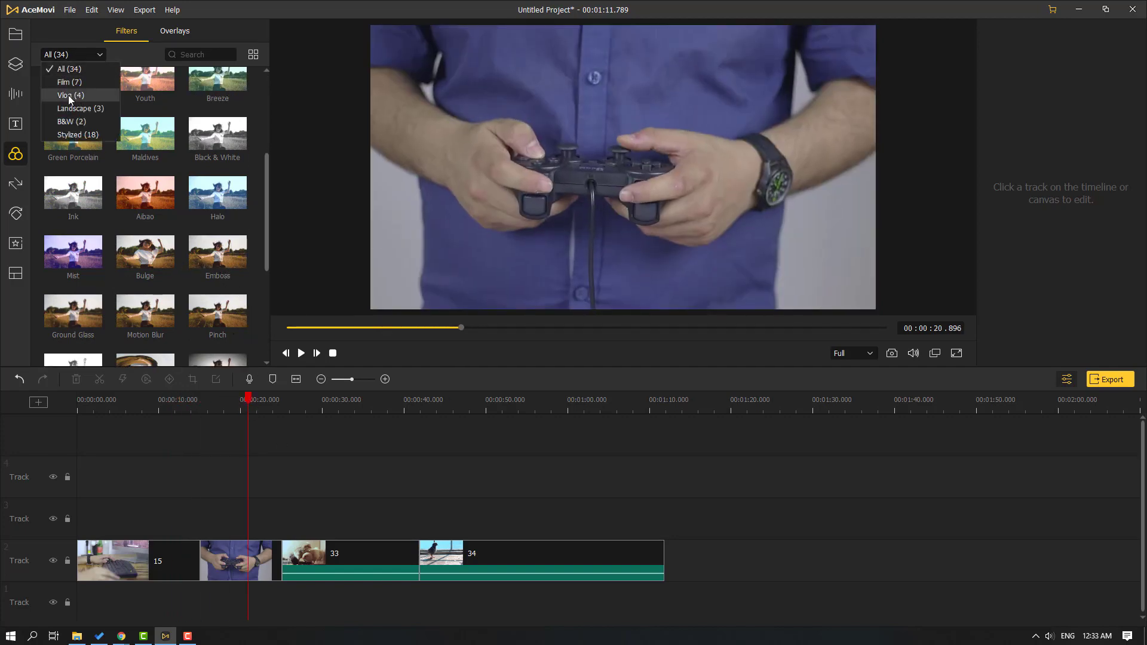
left_click(69, 95)
left_click(78, 54)
left_click(59, 82)
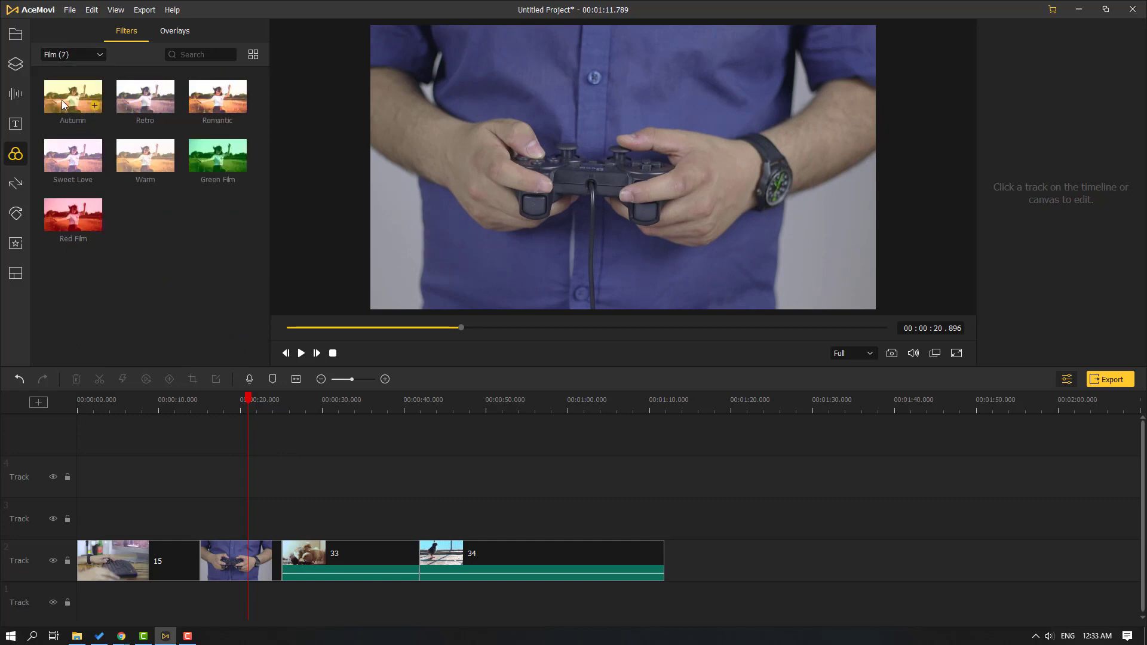
left_click(166, 107)
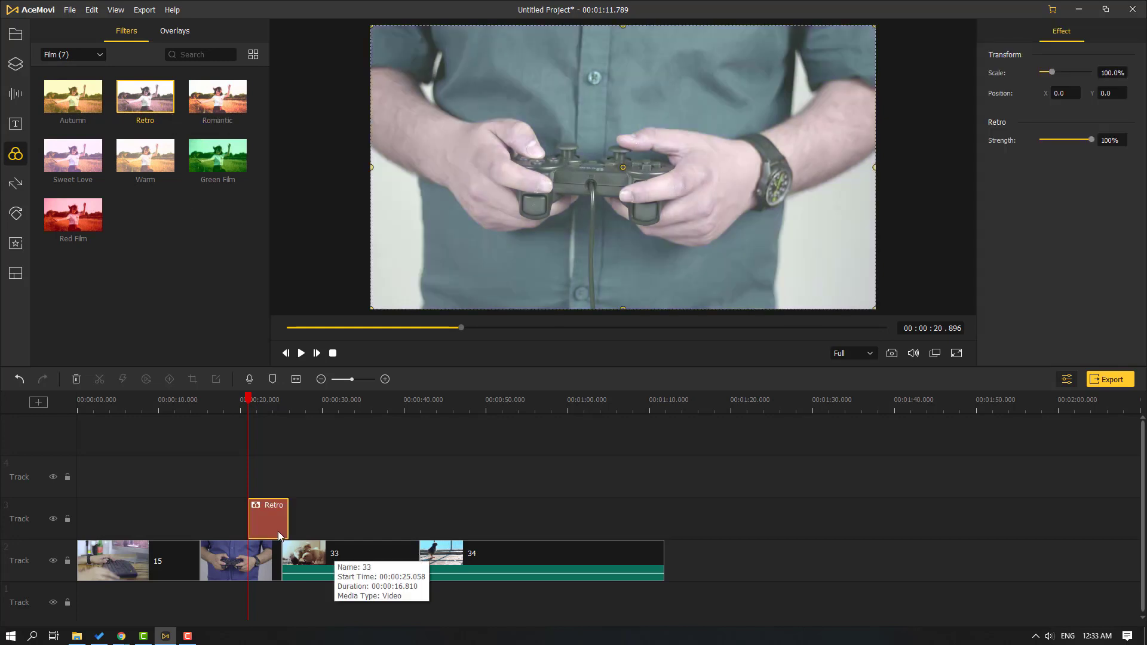
Align the Retro filter with the game controller clip and extend it over the clip's full length of about 10 seconds.
mouse_move(278, 532)
left_mouse_down()
mouse_move(224, 525)
mouse_move(282, 521)
left_mouse_up()
left_click_drag(197, 405, 224, 405)
left_click(253, 507)
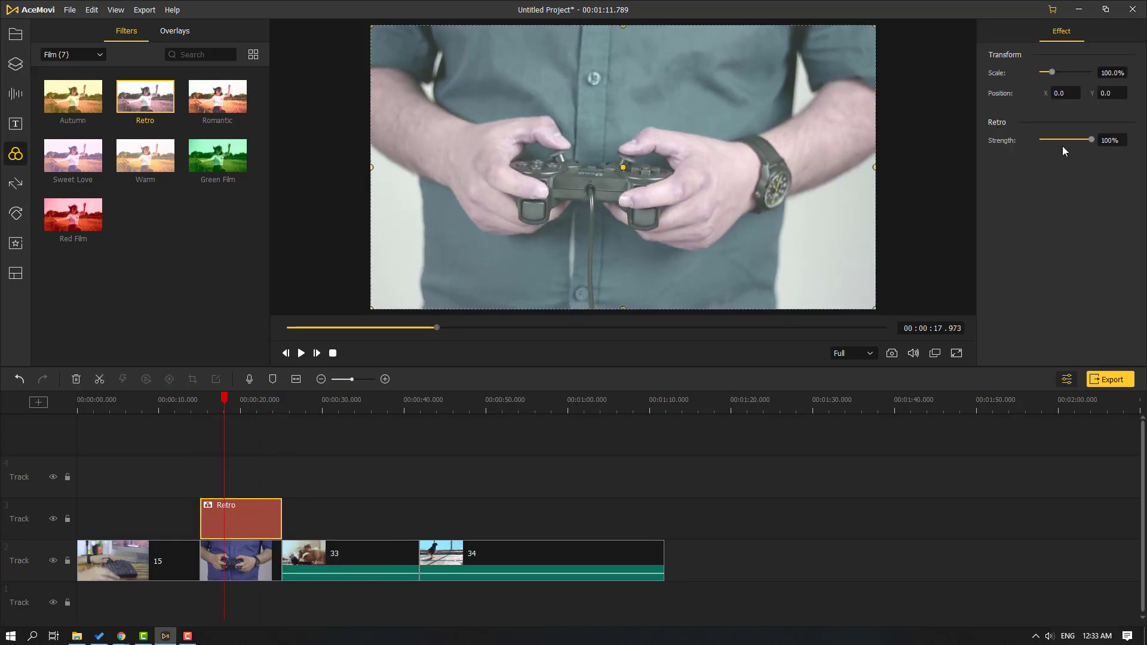
Set the Retro filter's strength to 57%, and delete the filter from the timeline.
left_click_drag(1094, 142, 1068, 144)
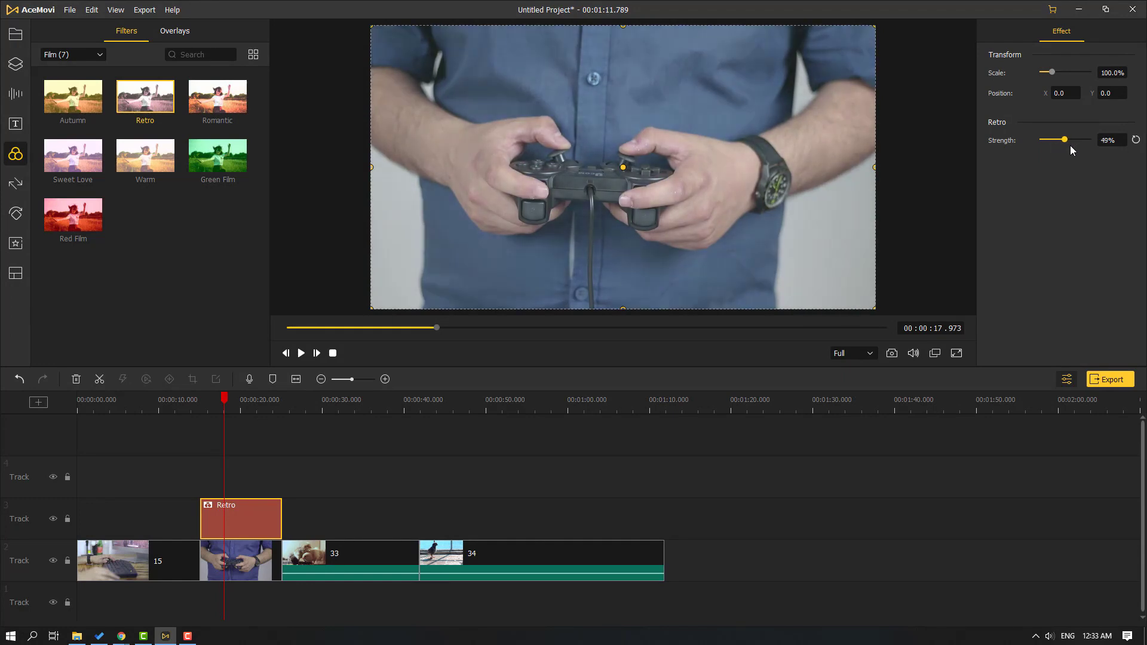
left_click(269, 512)
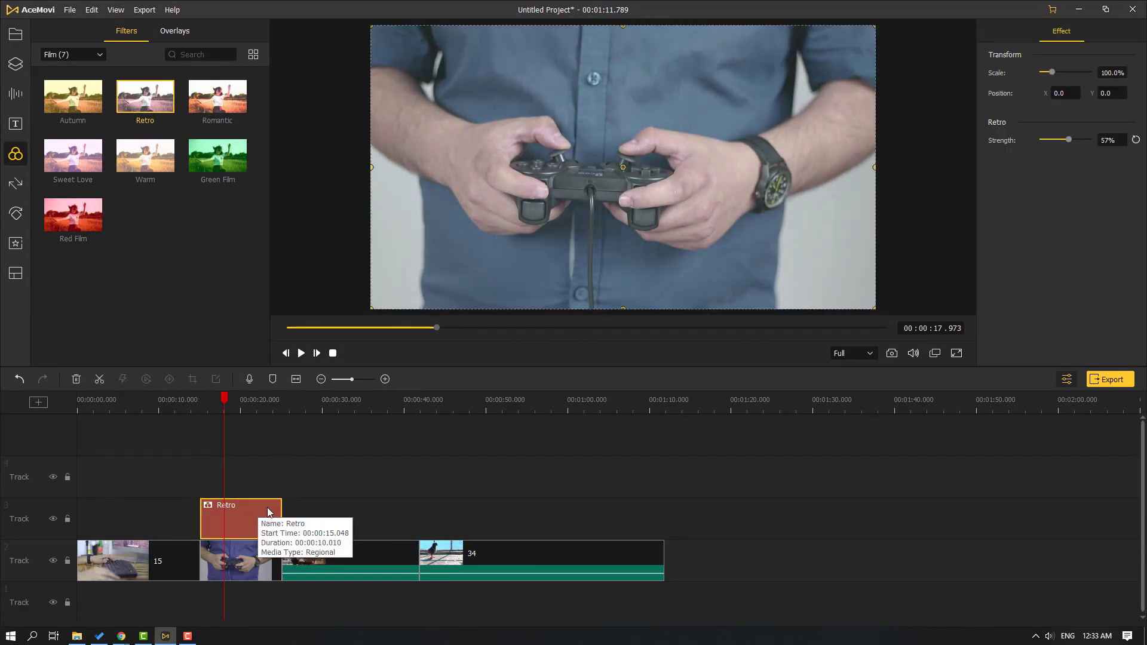
key("Delete")
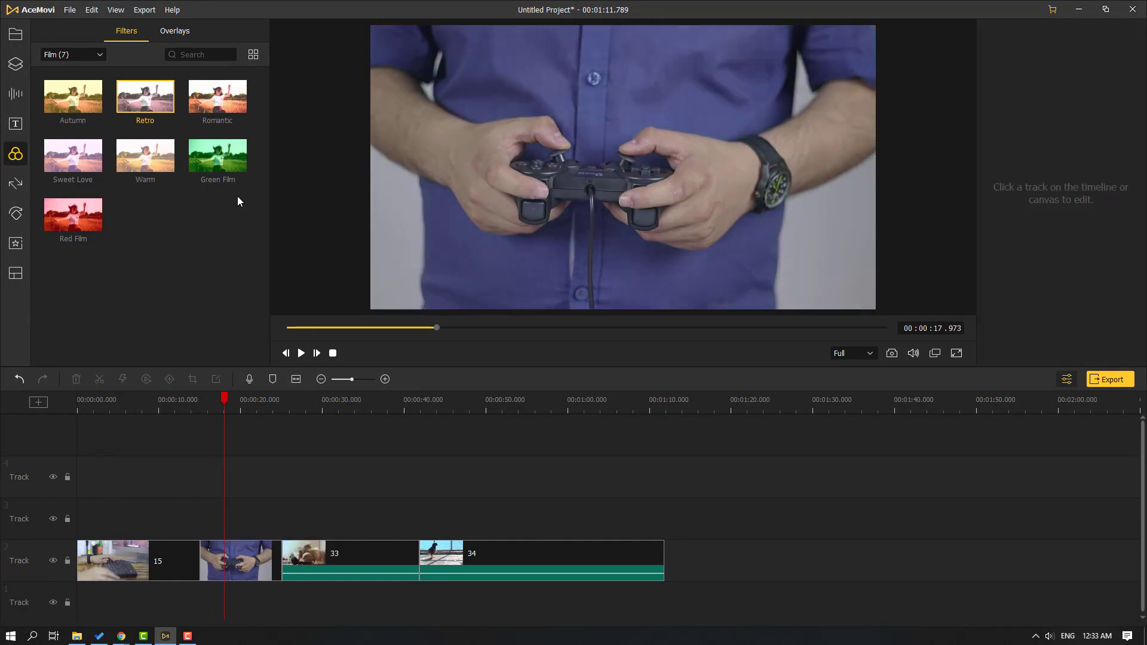
Download the Halo 4 overlay and place it over the full length of the game controller clip.
left_click(173, 31)
scroll(237, 207, "down", 3)
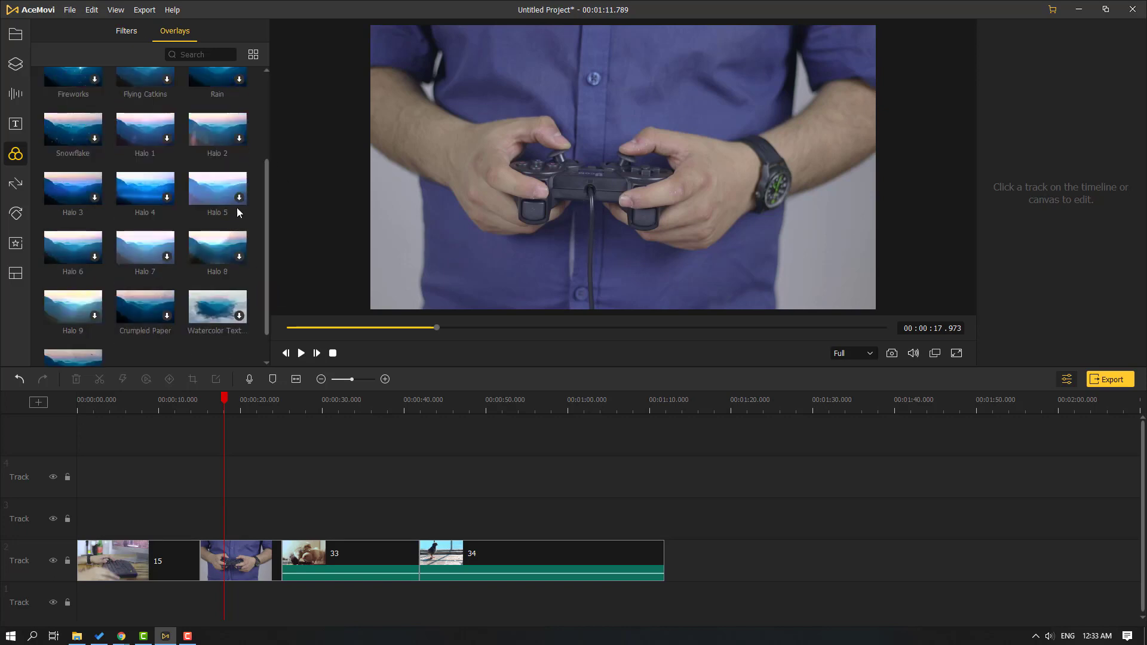
left_click(166, 198)
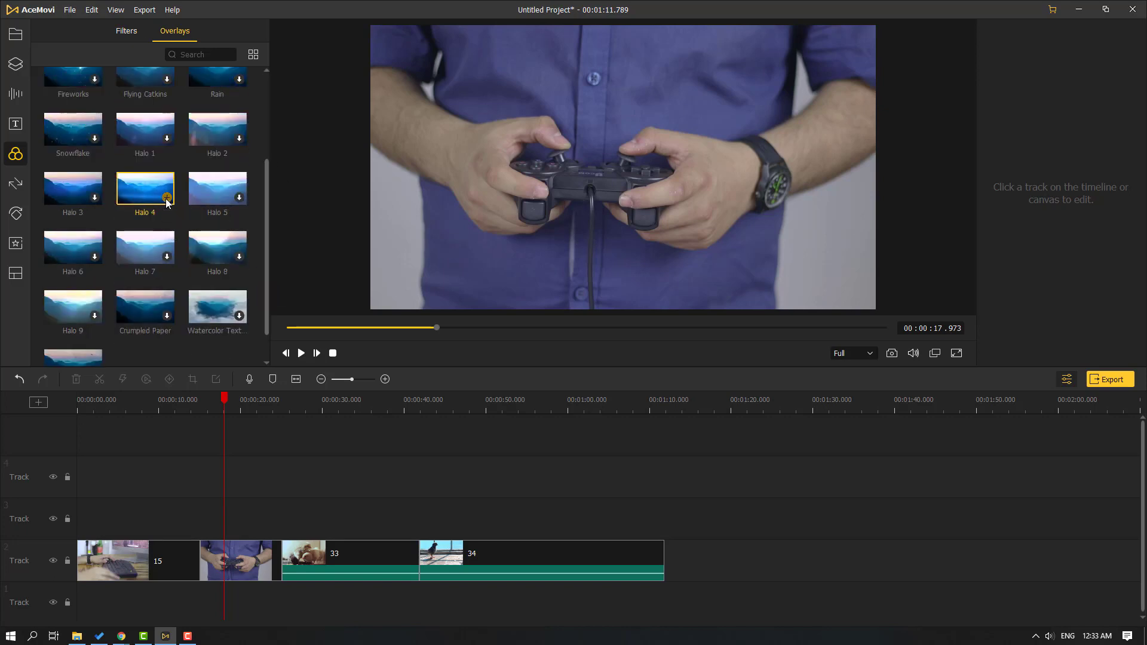
left_click_drag(166, 203, 281, 518)
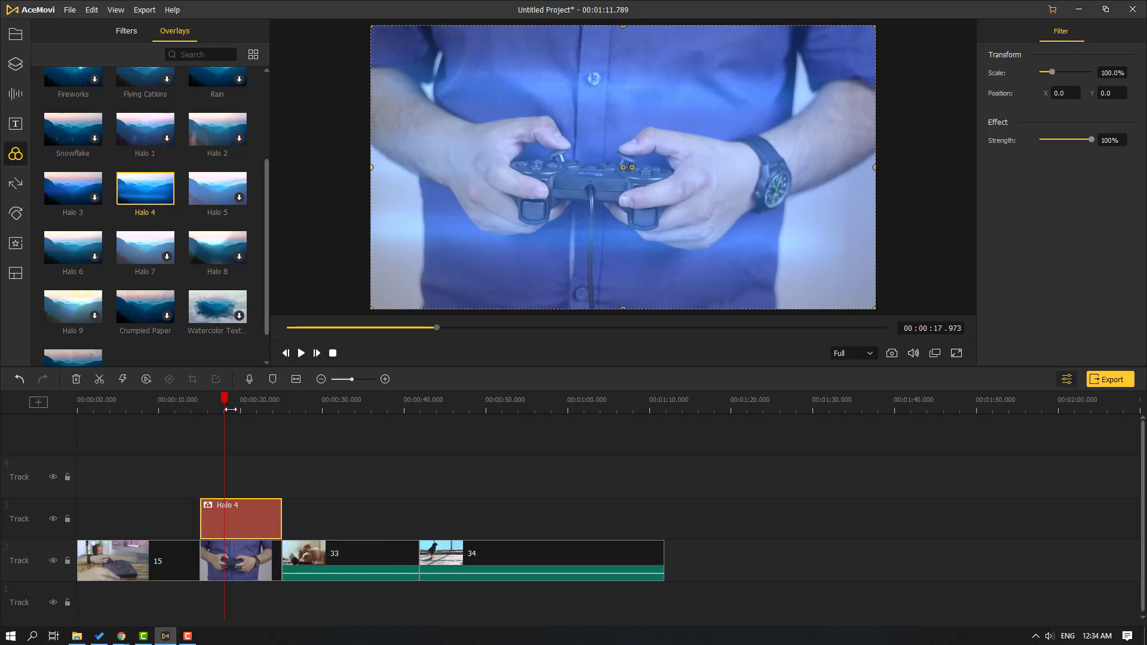
Preview the Halo 4 overlay from near its start and set its strength to 49%.
left_click_drag(225, 405, 205, 399)
left_click(301, 353)
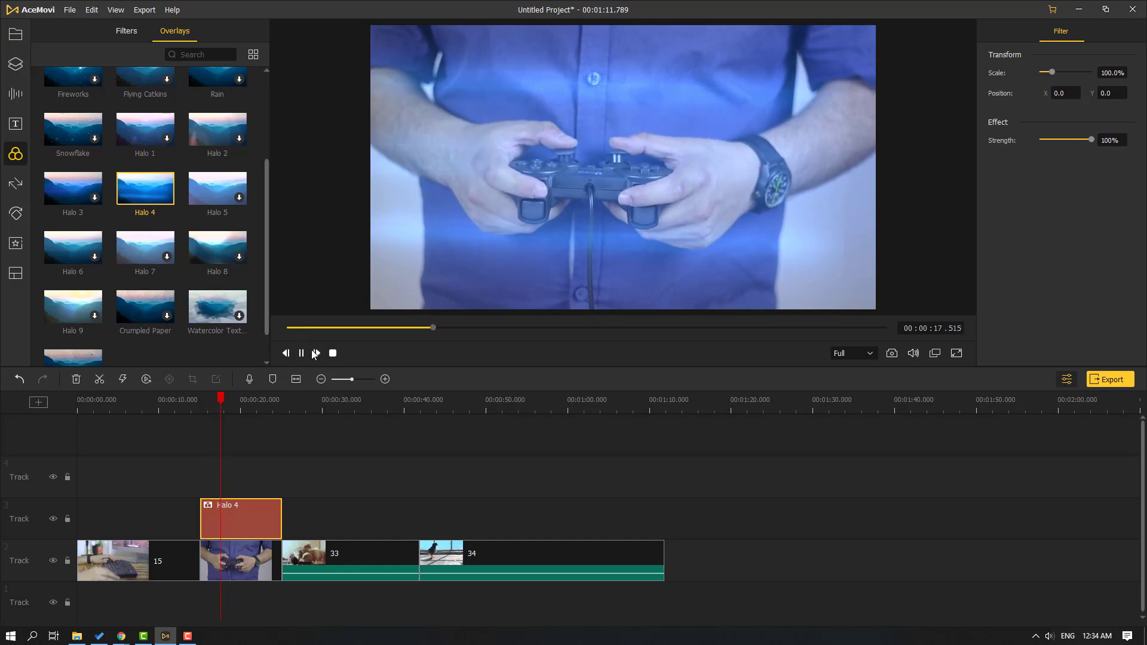
left_click(936, 274)
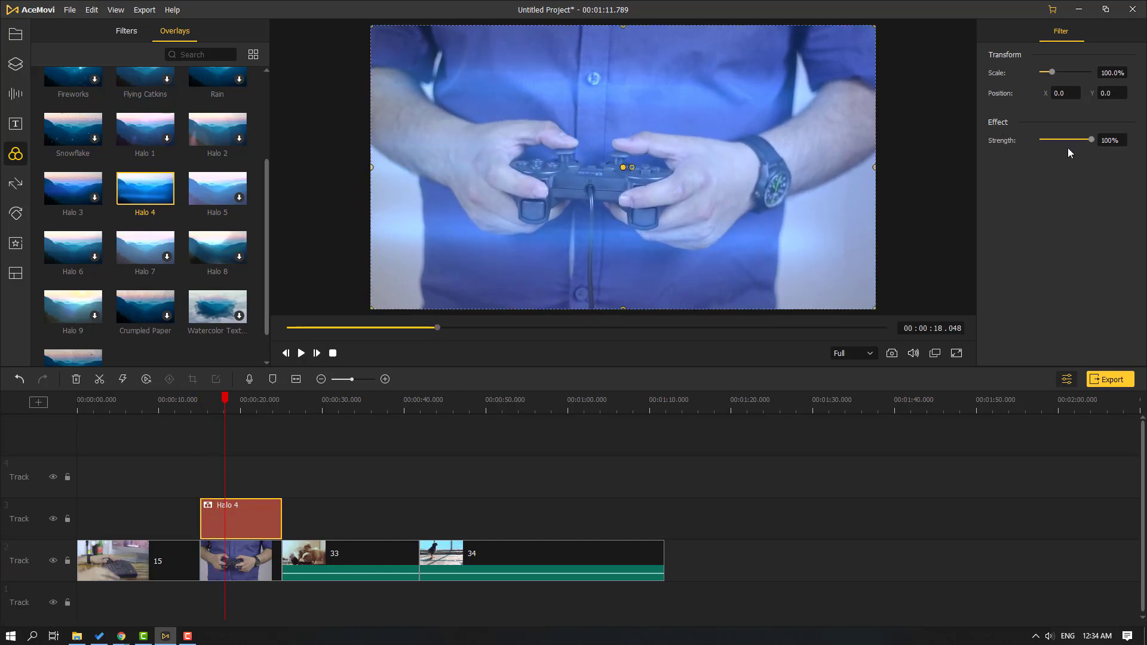
left_click_drag(1092, 140, 1061, 143)
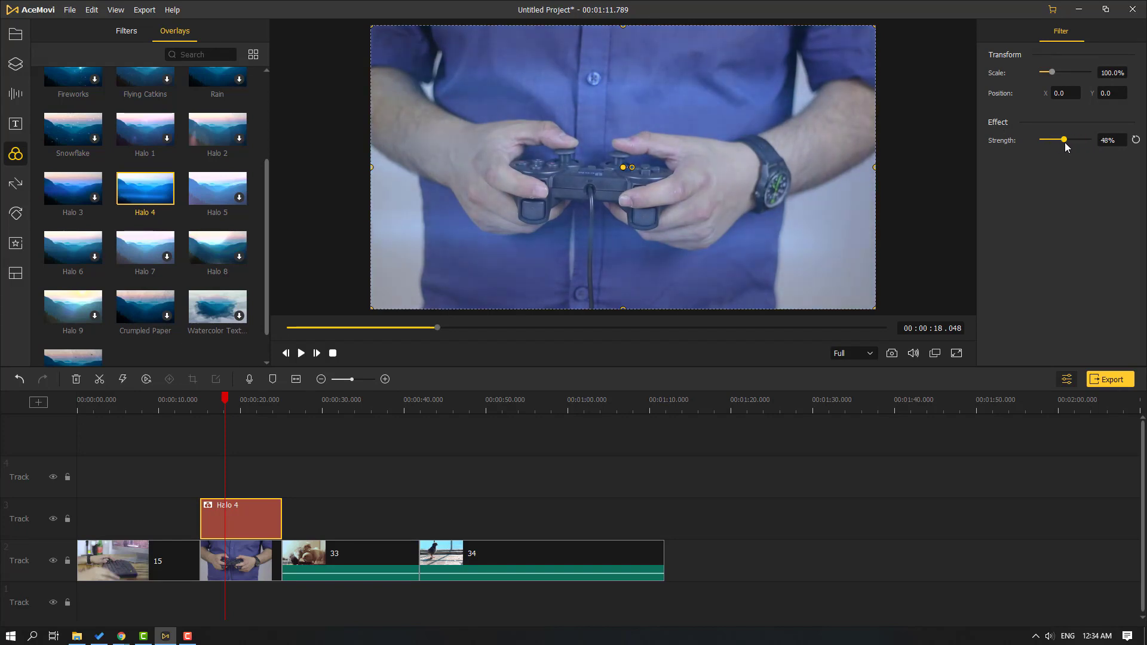
Download the Halo 2 overlay and place it over the full length of the keyboard clip at the timeline's start.
left_click_drag(224, 399, 145, 399)
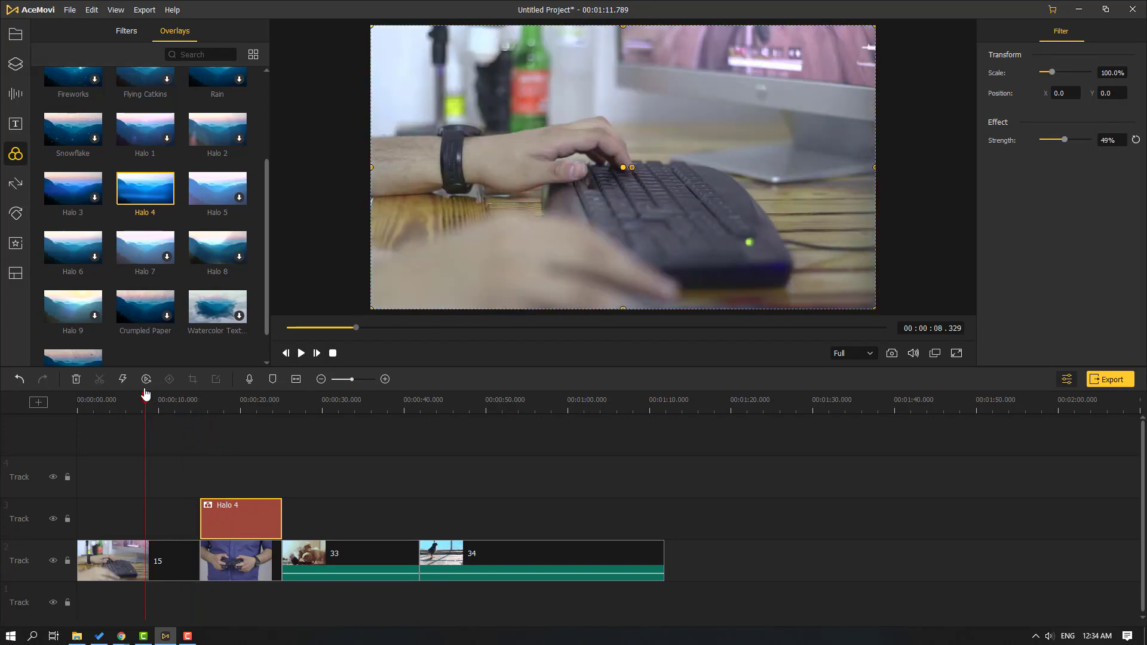
scroll(138, 201, "up", 1)
scroll(138, 196, "up", 1)
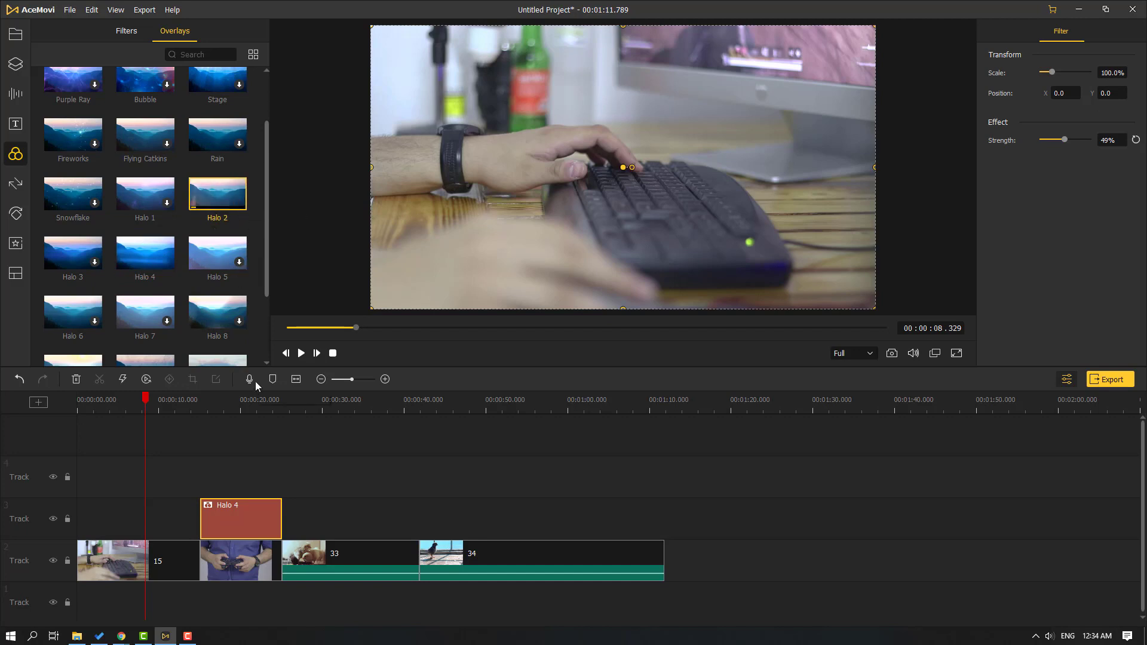
left_click(239, 205)
key("ctrl+z")
key("ctrl+z")
key("ctrl+z")
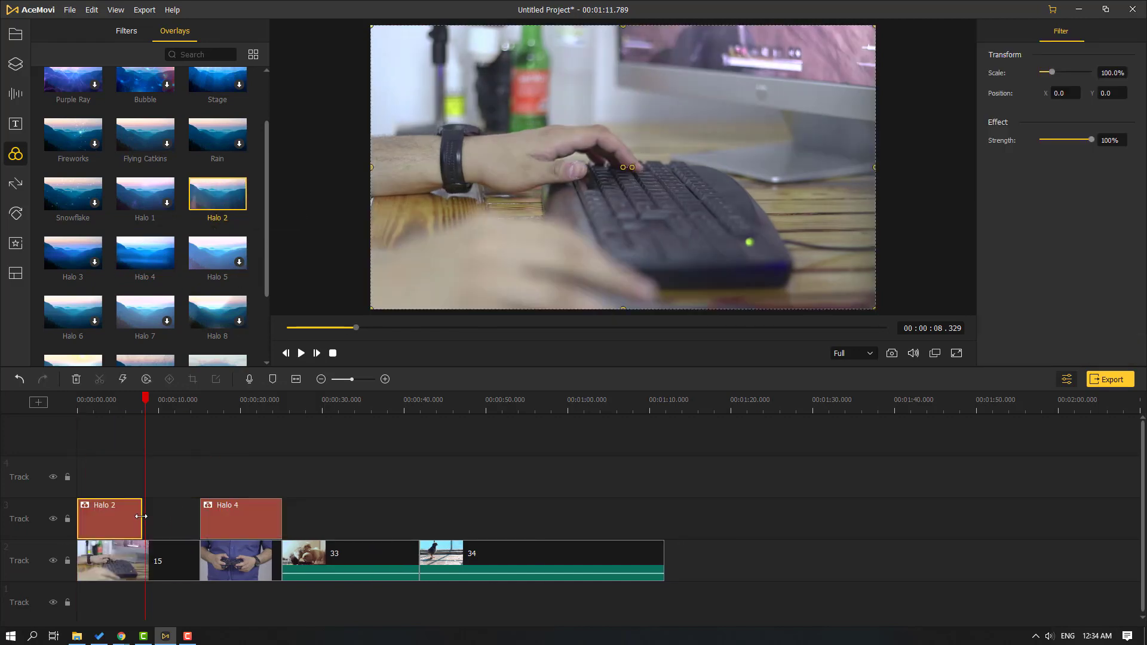
mouse_move(147, 399)
left_mouse_down()
mouse_move(52, 410)
mouse_move(153, 410)
left_mouse_up()
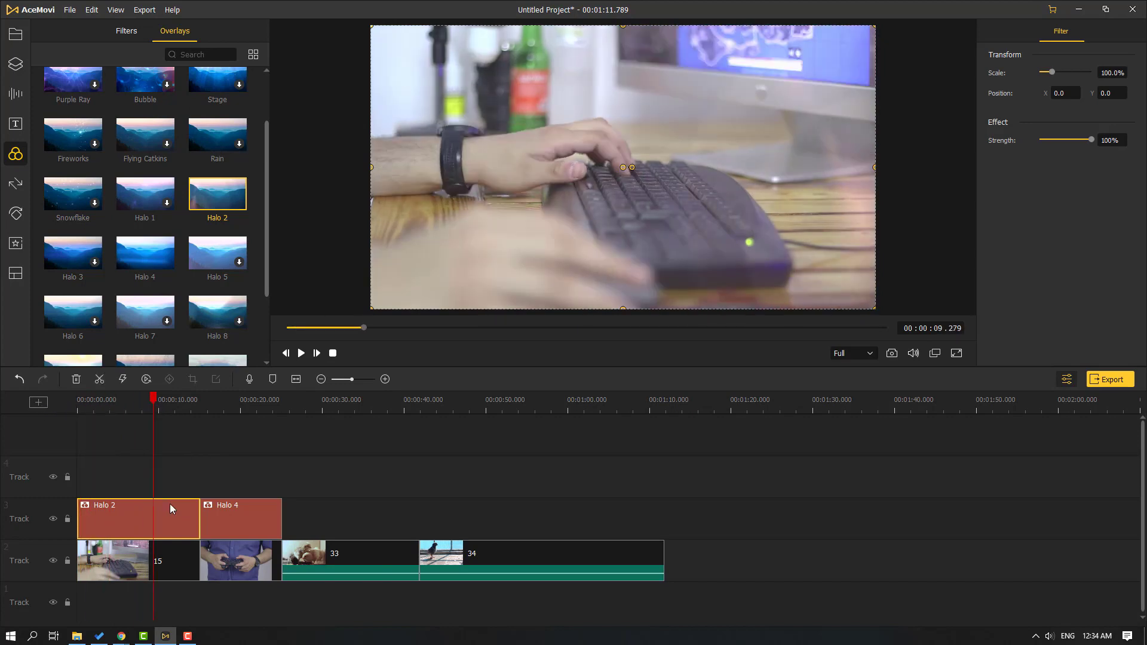
Add the Oil Painting filter from the Vlog category above the group of chicks and extend it over that clip's full length.
left_click(315, 405)
scroll(170, 98, "up", 1)
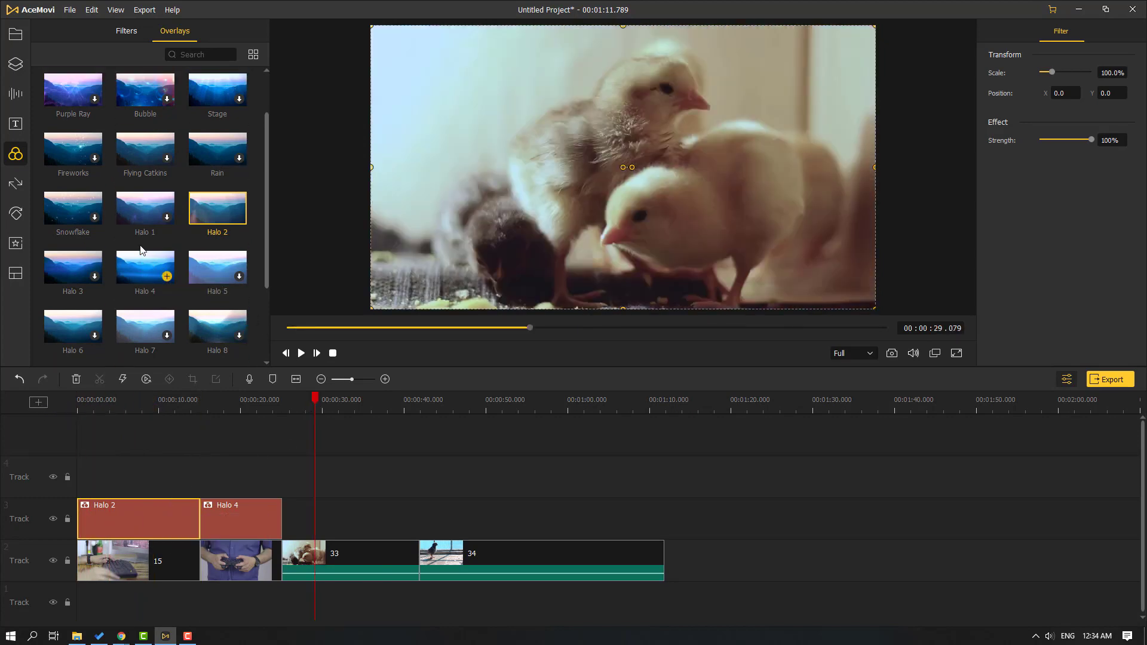
left_click(127, 31)
left_click(88, 55)
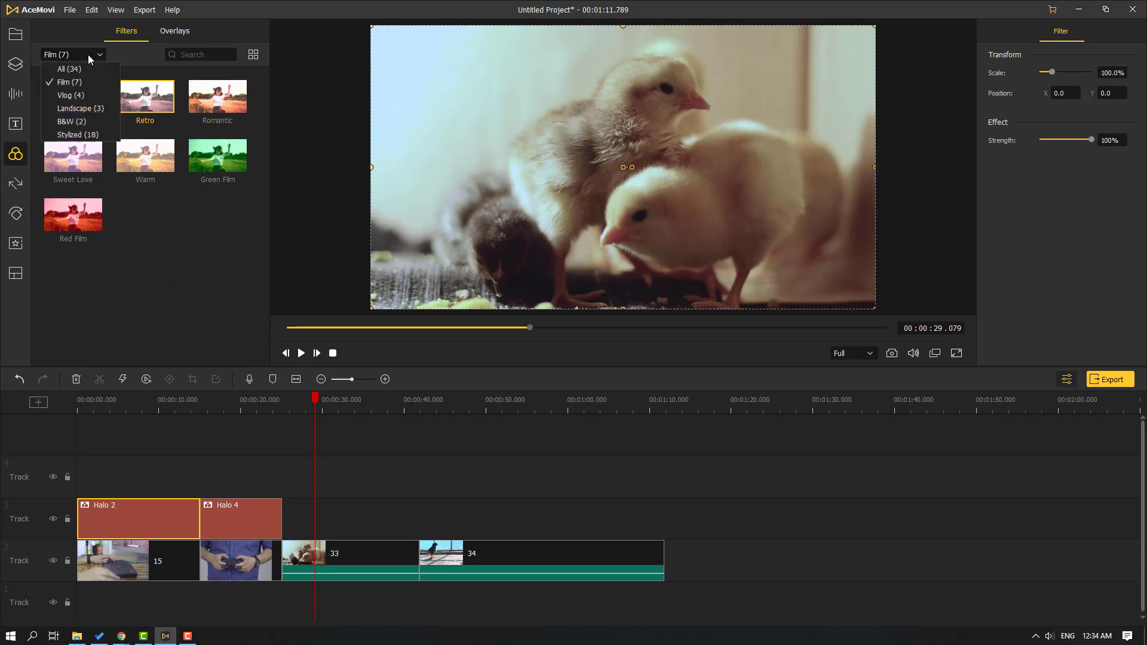
left_click(69, 95)
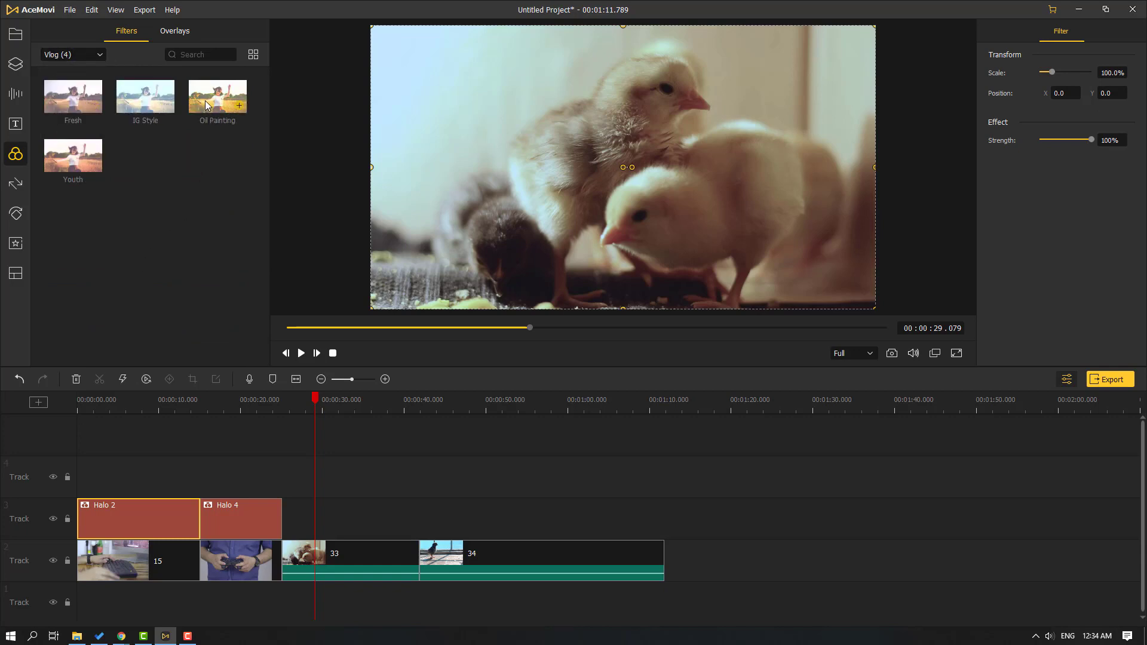
left_click(239, 106)
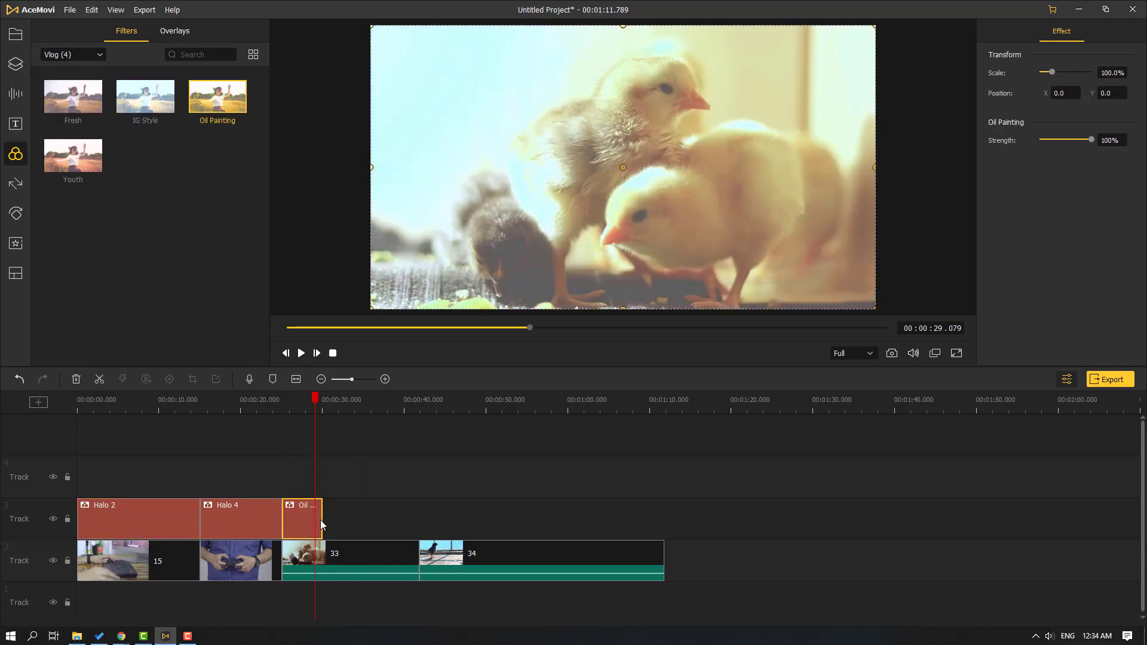
left_click_drag(320, 519, 419, 520)
Compare the chicks clip at about 31.9 seconds with and without the Oil Painting filter by hiding and showing its track.
mouse_move(315, 398)
left_mouse_down()
mouse_move(384, 398)
mouse_move(337, 398)
left_mouse_up()
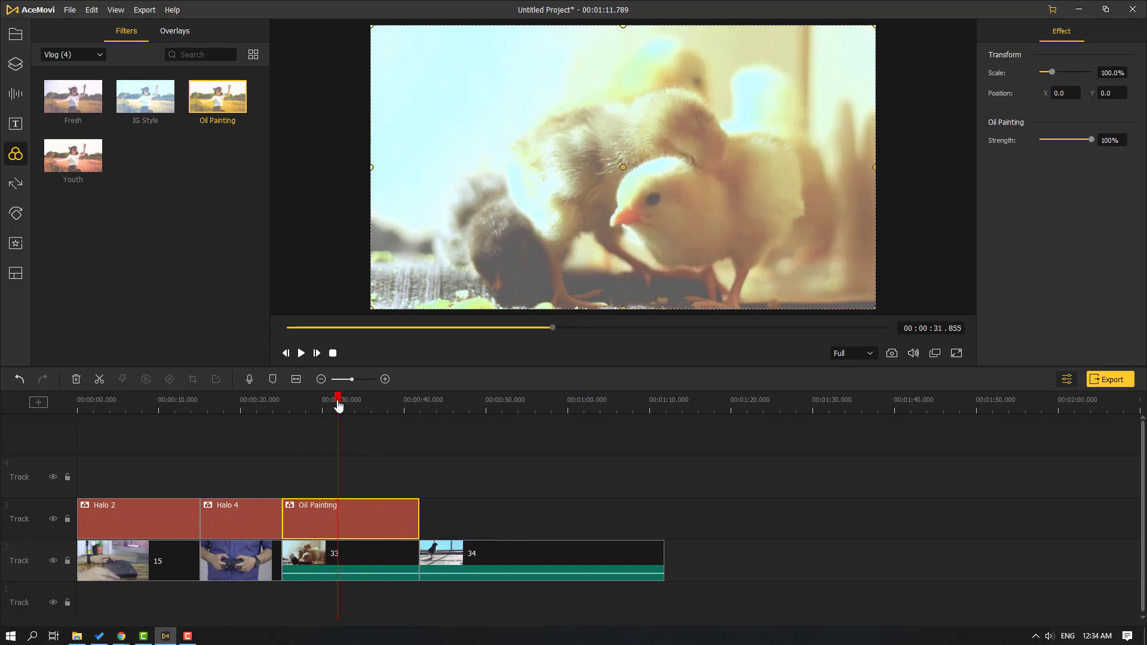
left_click(53, 519)
left_click(53, 519)
left_click(54, 520)
left_click(54, 519)
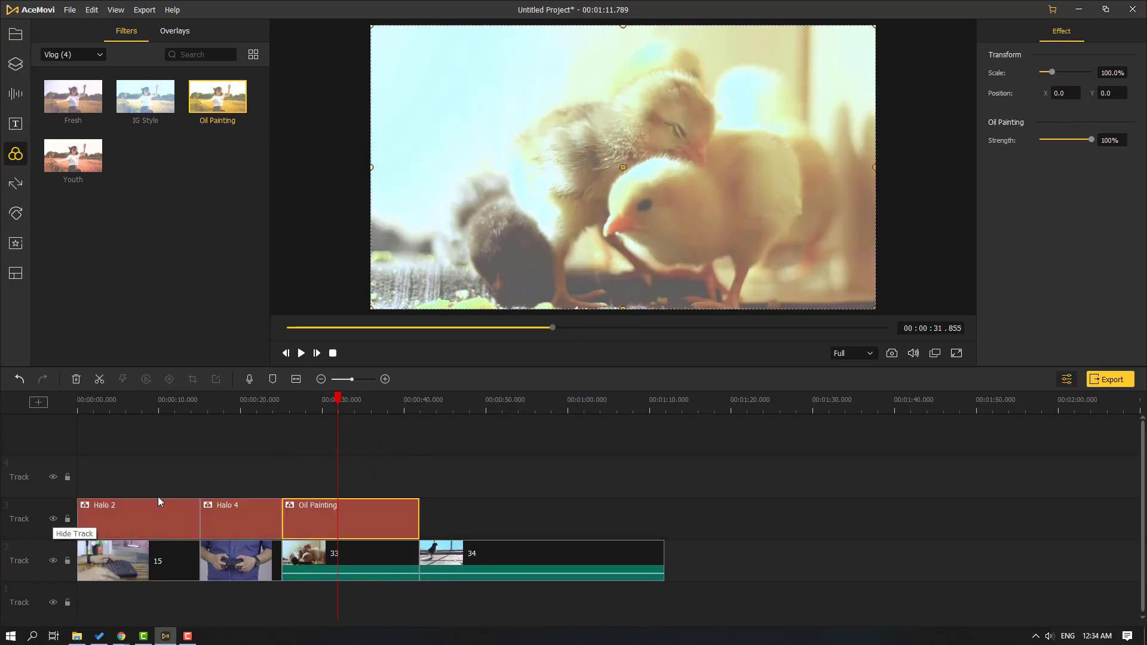
Add the Mist filter from the Stylized category to the single-chick clip and extend it over the clip's full length.
left_click(476, 406)
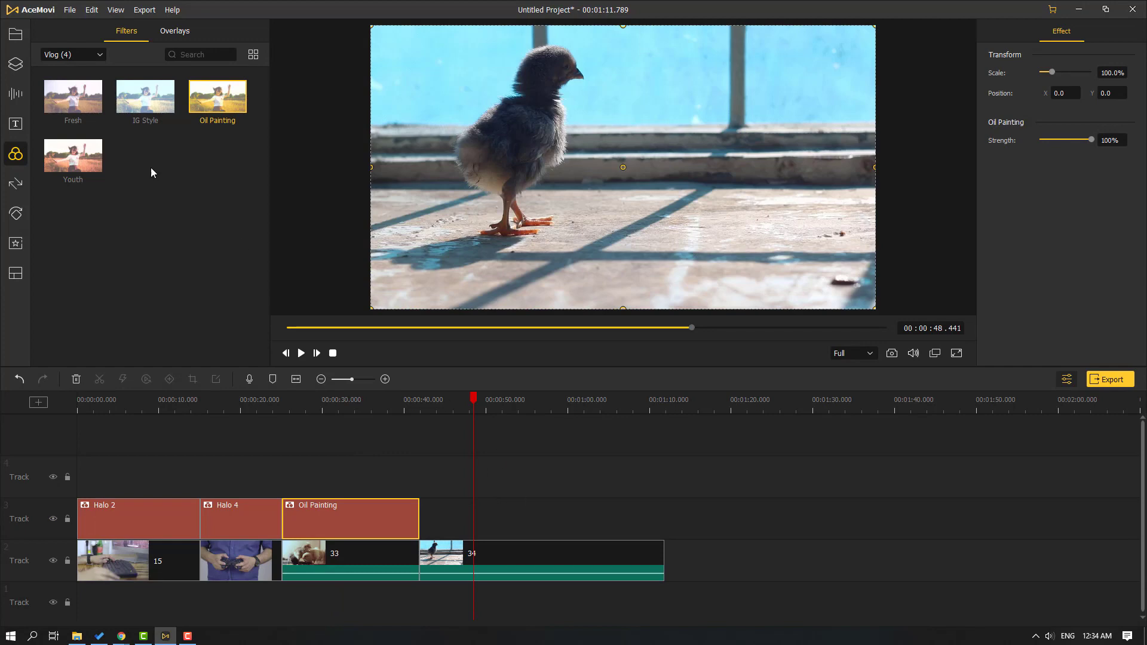
left_click(83, 56)
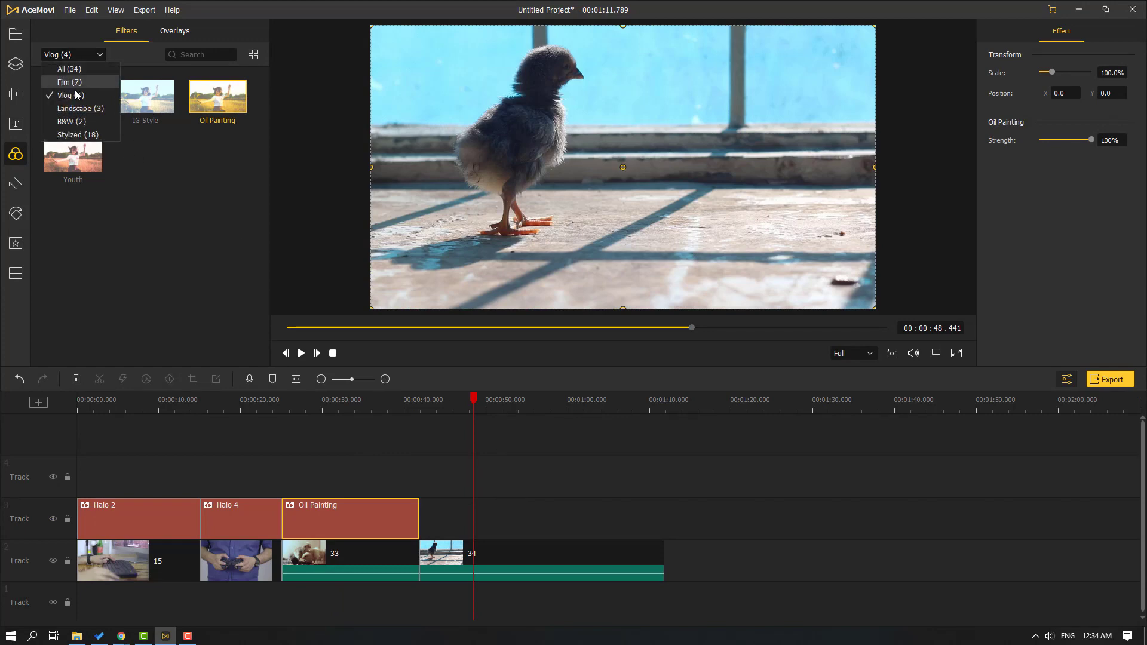
left_click(87, 135)
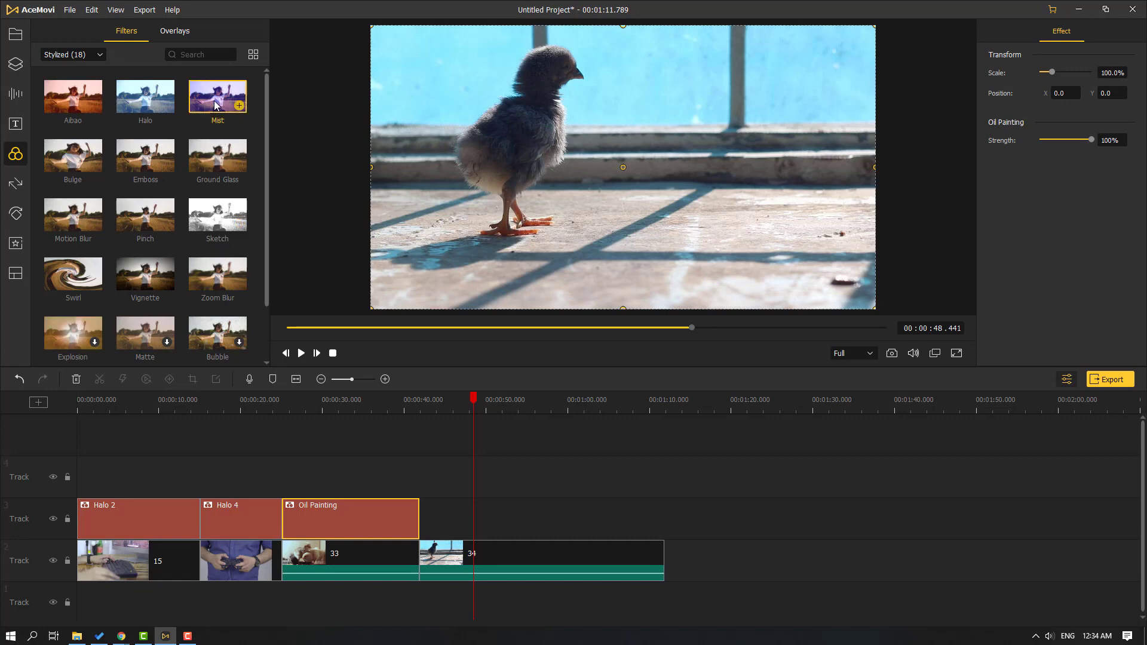
left_click(239, 106)
left_click_drag(504, 513, 662, 520)
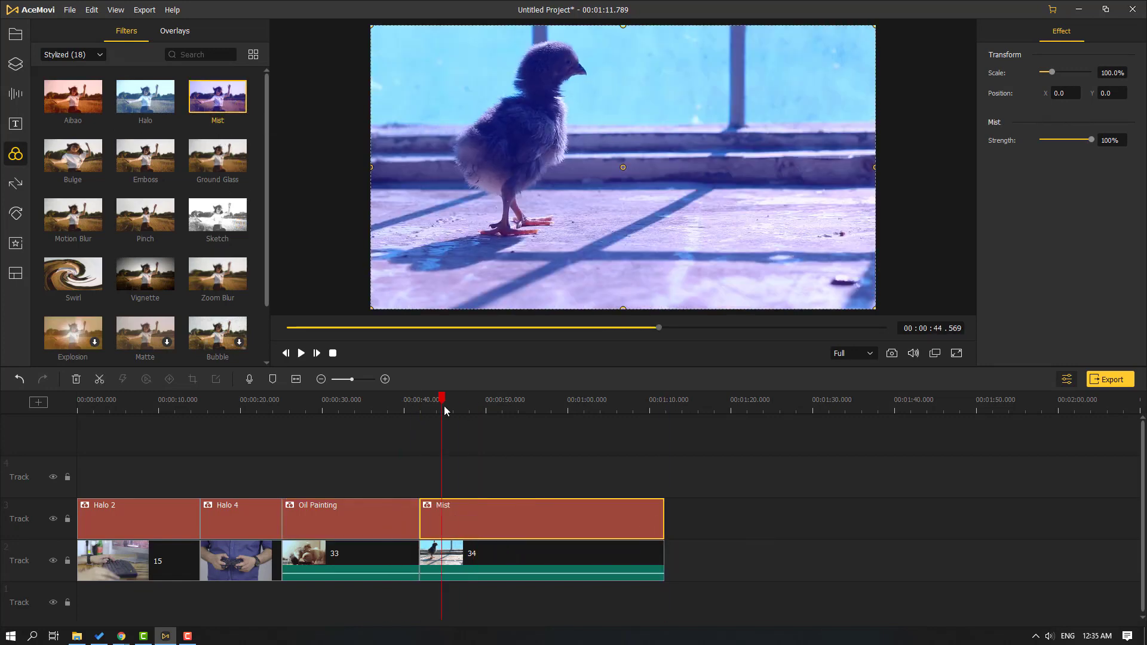
Add the Title 1 text template above the Mist filter and extend it over the single-chick clip's full length.
left_click(16, 125)
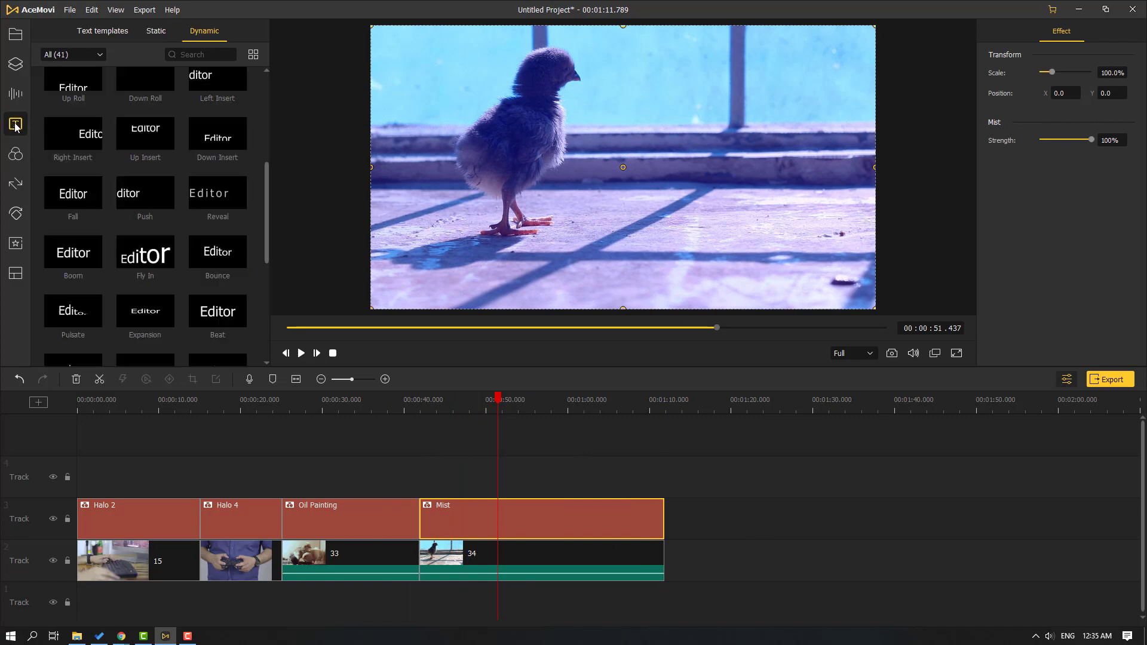
left_click(93, 58)
left_click(105, 31)
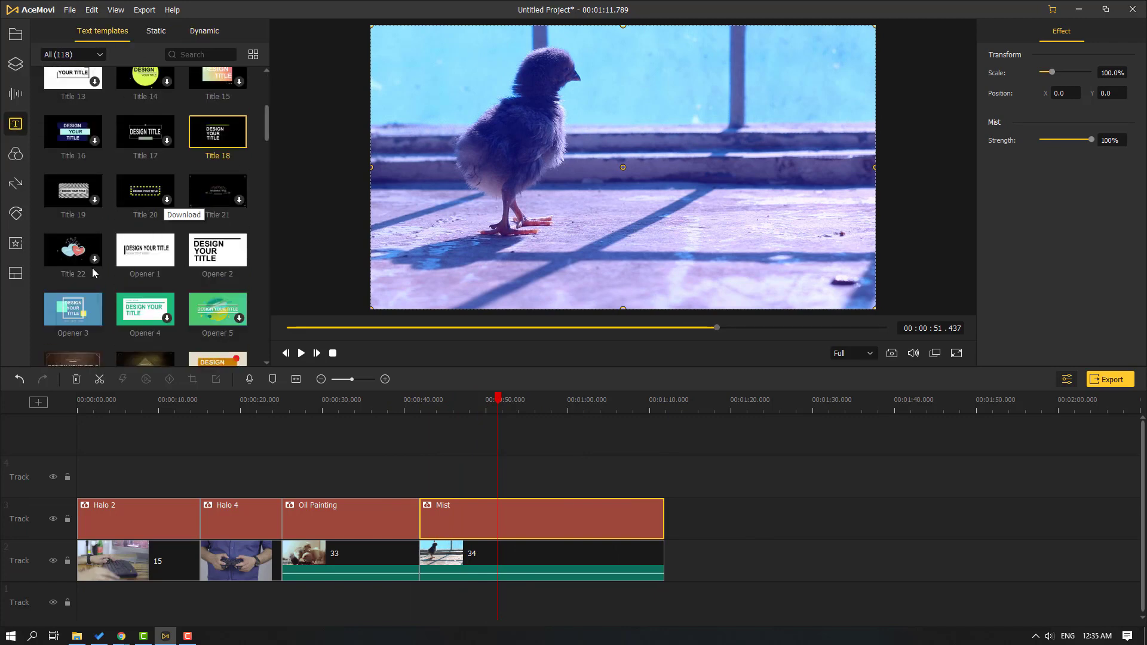
scroll(92, 274, "up", 5)
left_click(94, 105)
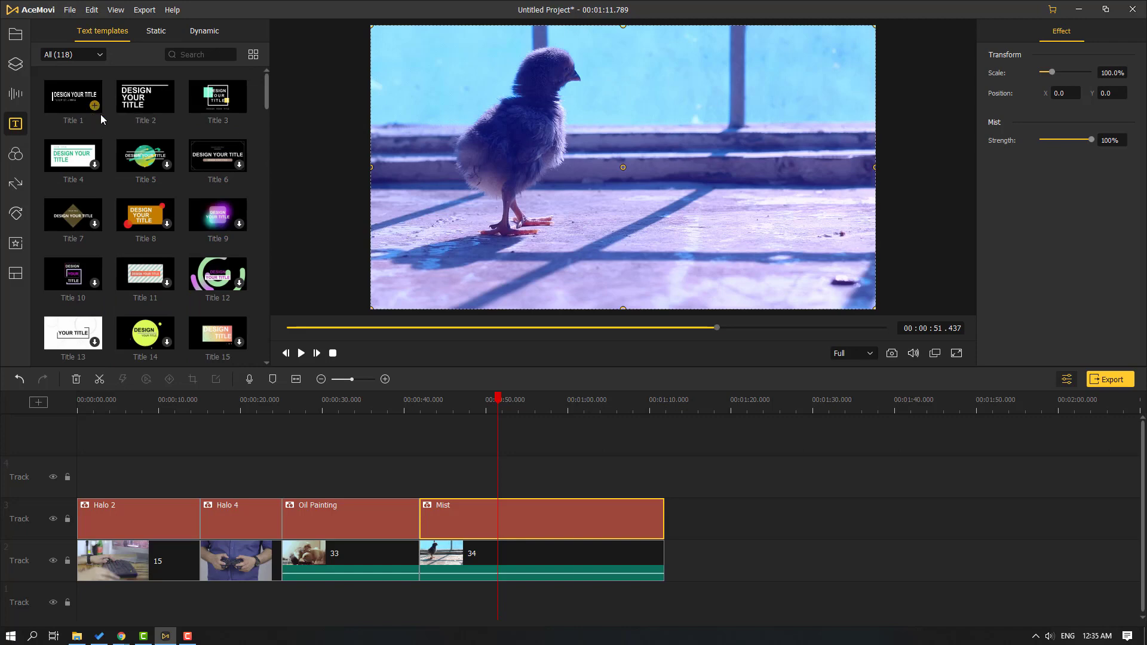
left_click_drag(459, 482, 661, 482)
Move the title to the lower-left area of the frame, at about X -161, Y 320.
left_click(461, 406)
left_click(506, 406)
left_click(533, 407)
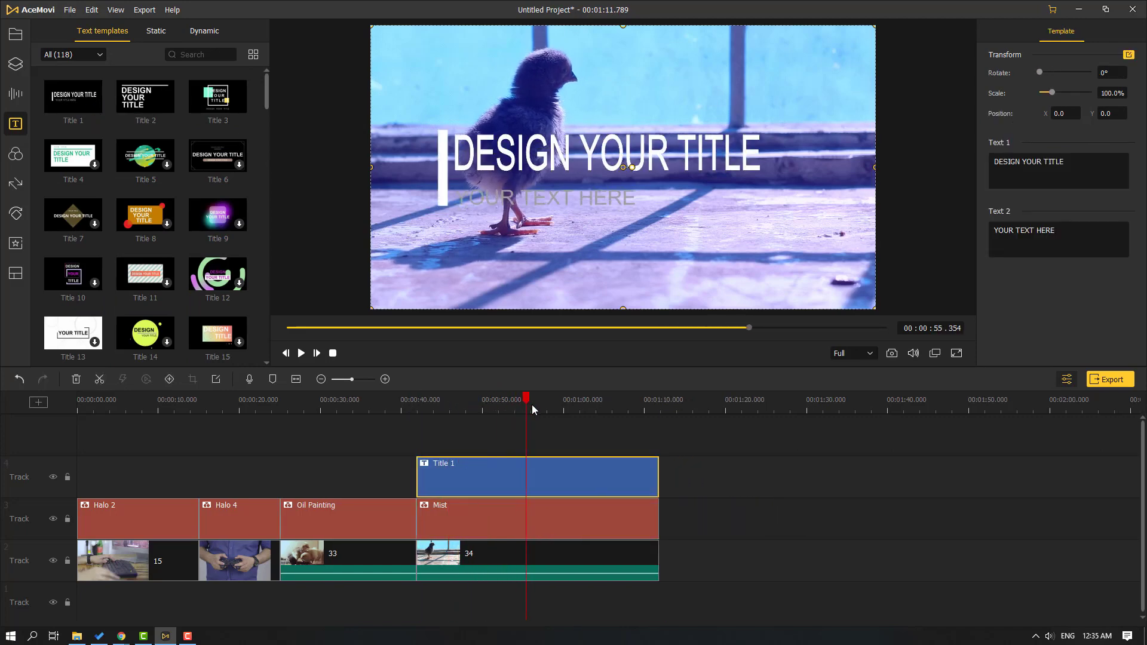
left_click_drag(626, 173, 583, 256)
Replace the title's main text with "SUNNY MORNING".
triple_click(1047, 181)
type("SUNNY MORNING DAY")
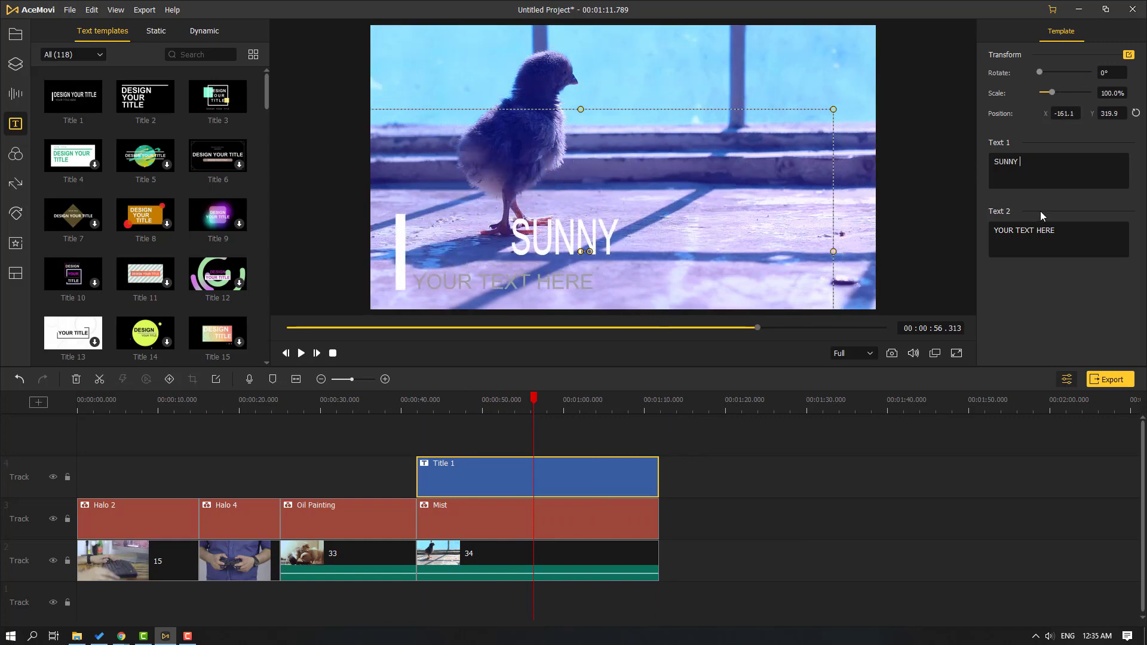
key("BackSpace")
key("BackSpace")
key("BackSpace")
key("BackSpace")
Replace the title's second text line with "AZERBAIJAN".
triple_click(1009, 257)
type("AZERBAIJAN / BAKU")
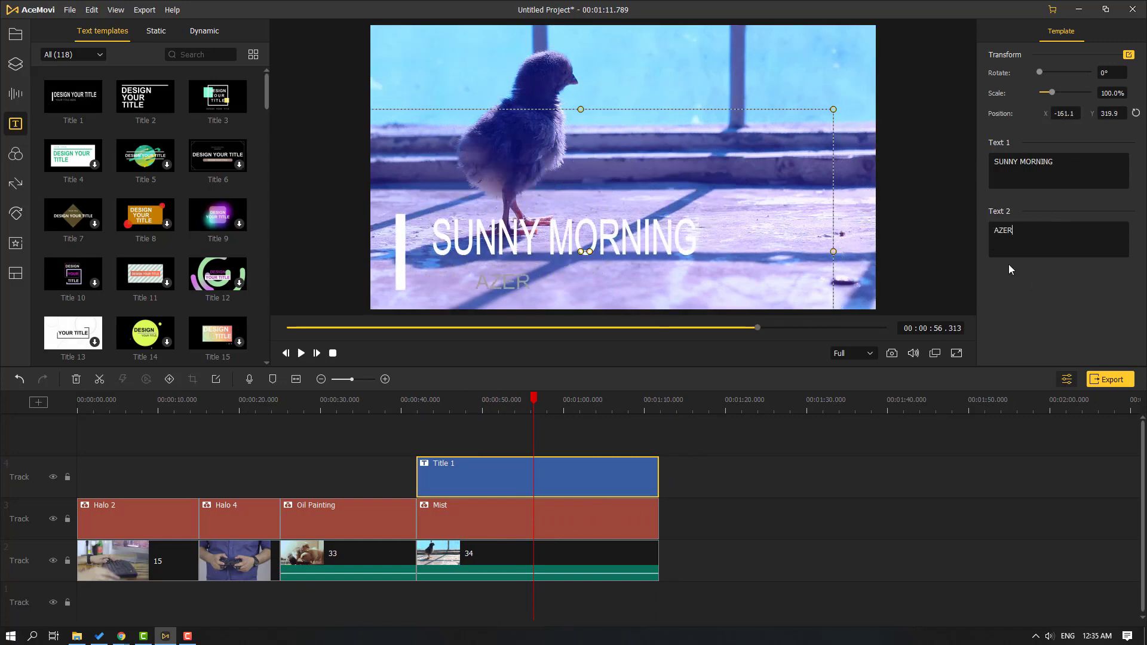
key("BackSpace")
key("BackSpace")
key("BackSpace")
key("BackSpace")
key("BackSpace")
key("BackSpace")
key("BackSpace")
key("BackSpace")
key("BackSpace")
key("BackSpace")
key("BackSpace")
key("BackSpace")
key("BackSpace")
key("BackSpace")
key("BackSpace")
key("BackSpace")
key("BackSpace")
Shorten the title clip to about 7.7 seconds and play its animation from just before its start.
key("space")
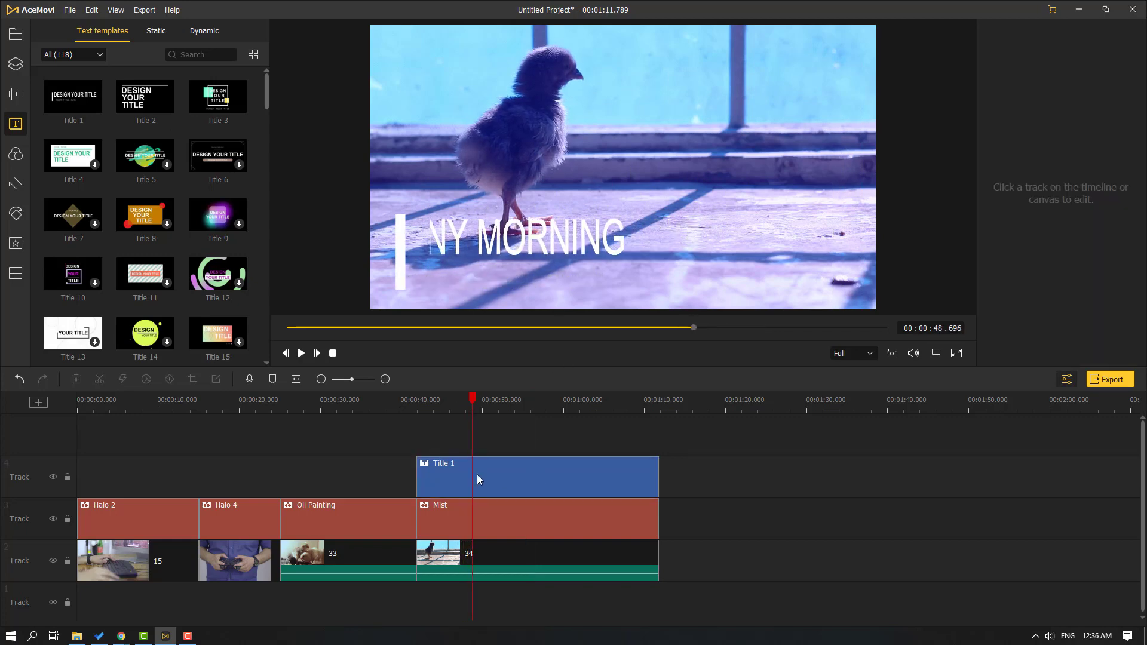
left_click(527, 491)
left_click_drag(658, 472, 477, 474)
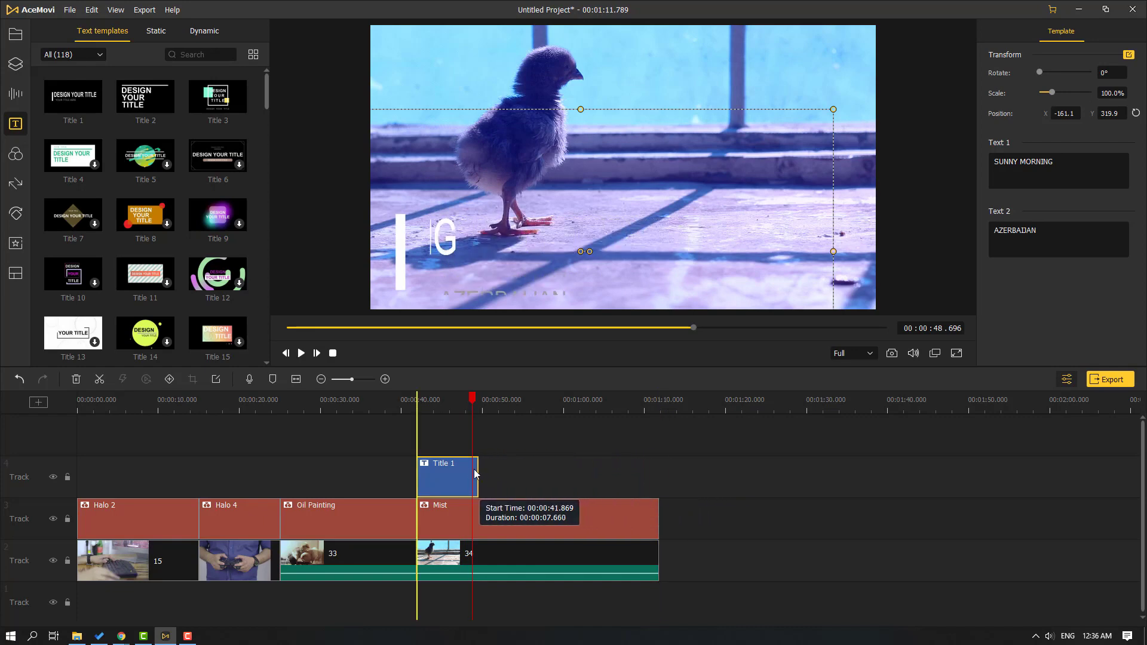
left_click(411, 400)
key("space")
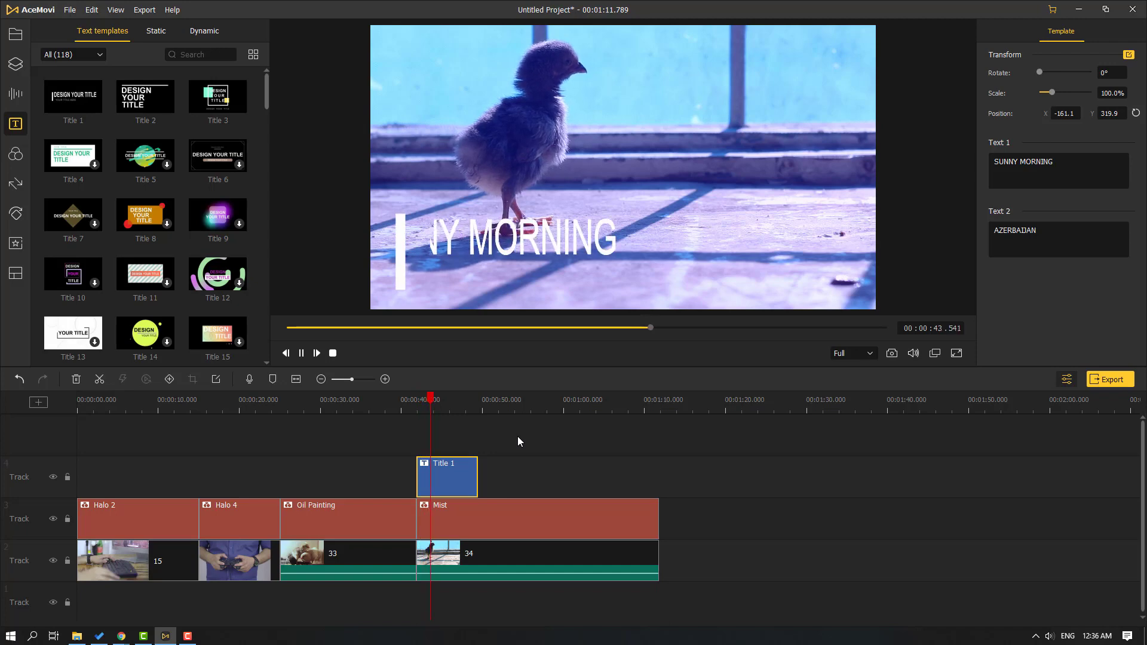
key("space")
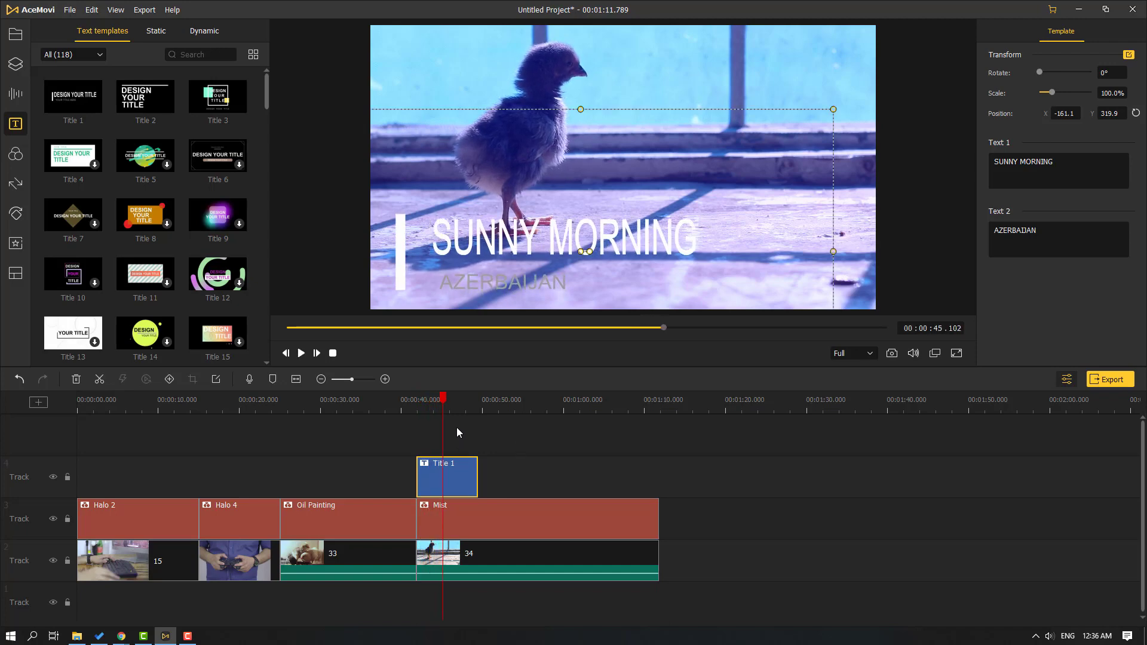
Download the Happy Face sticker and add it above the group of chicks at about 31.4 seconds.
left_click(330, 407)
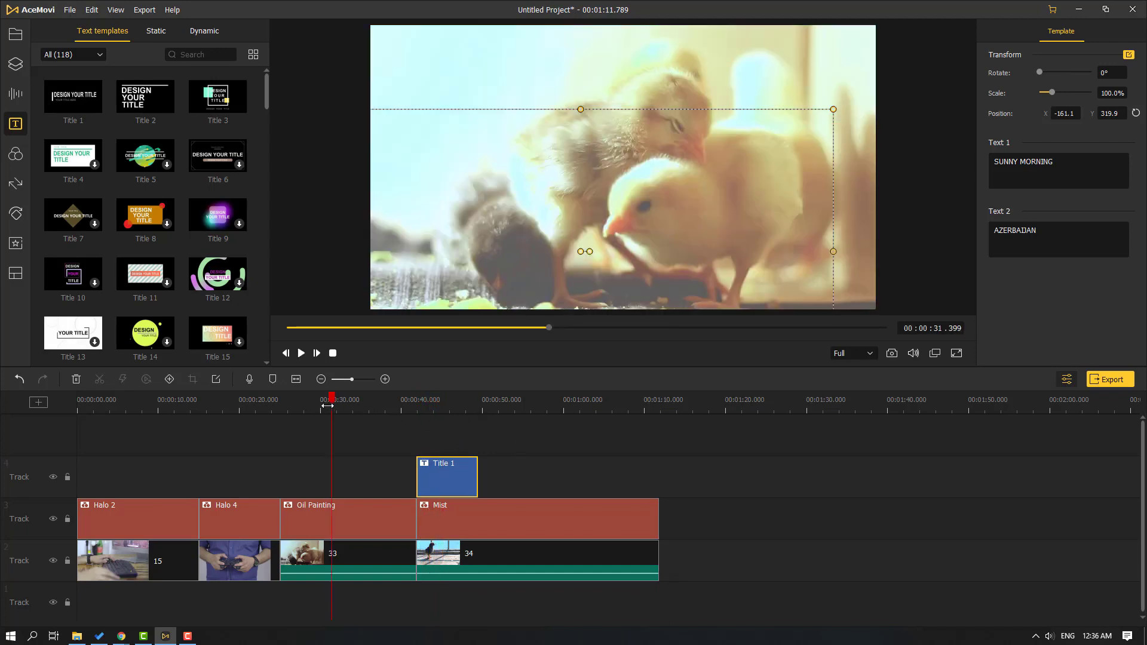
left_click(16, 66)
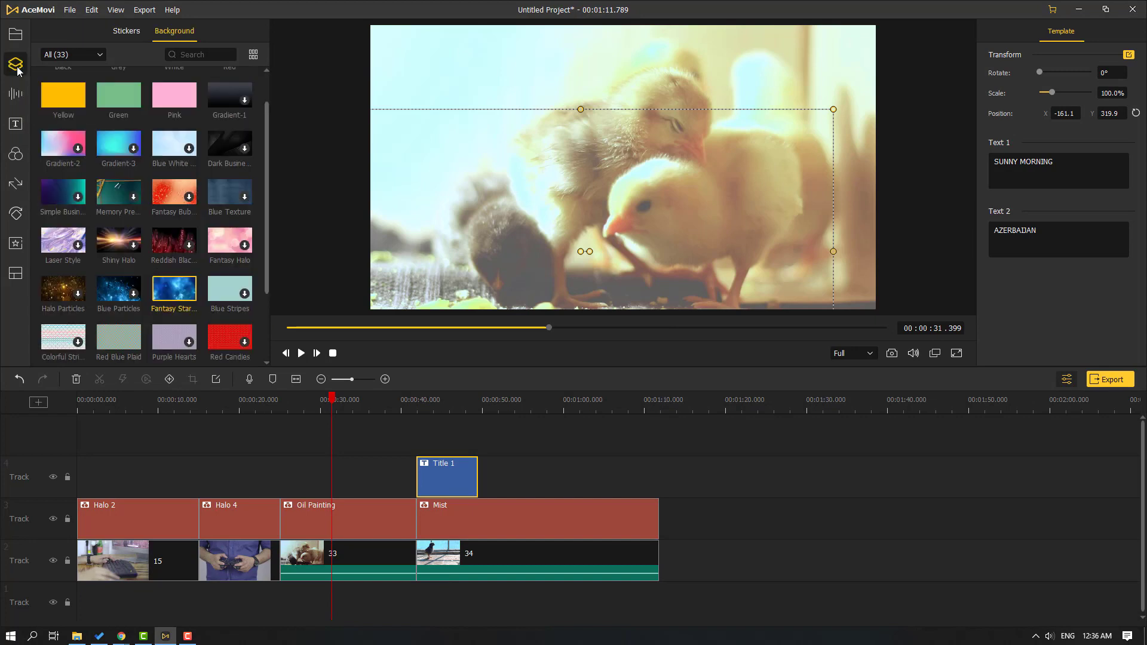
left_click(125, 32)
scroll(116, 117, "down", 5)
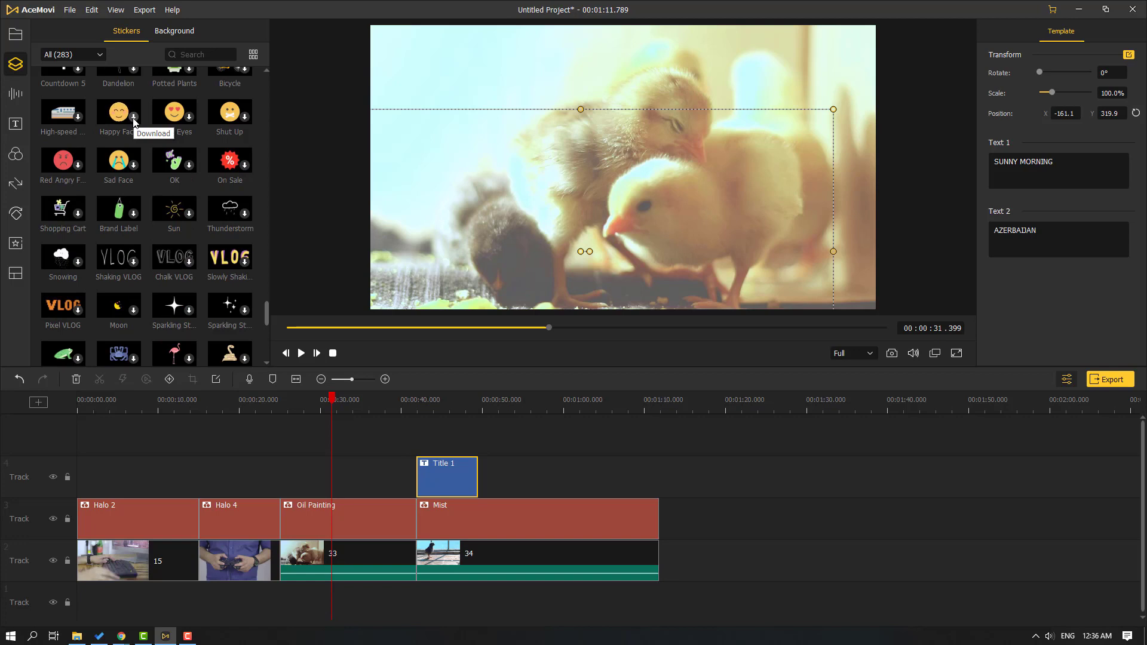
left_click(134, 118)
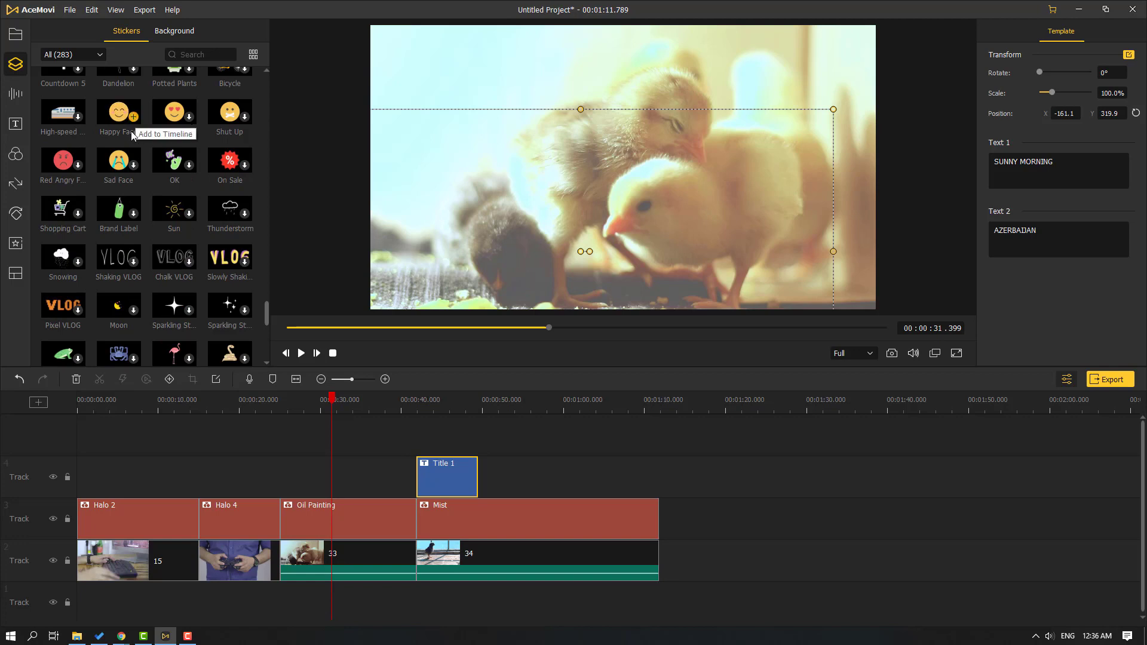
left_click(134, 117)
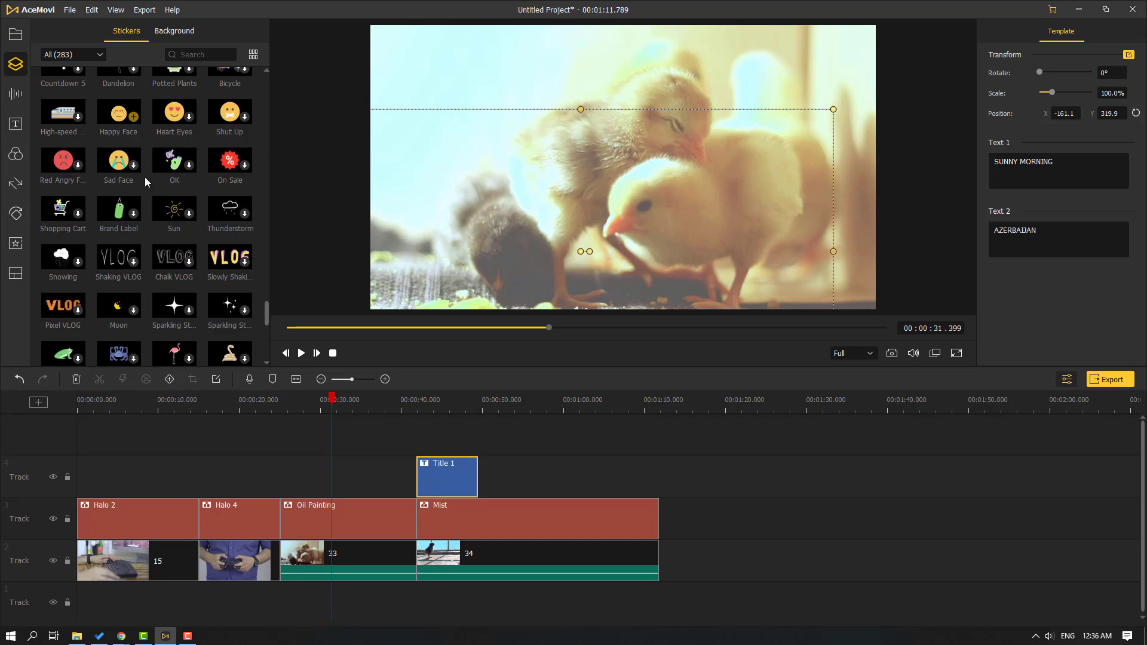
left_click(300, 354)
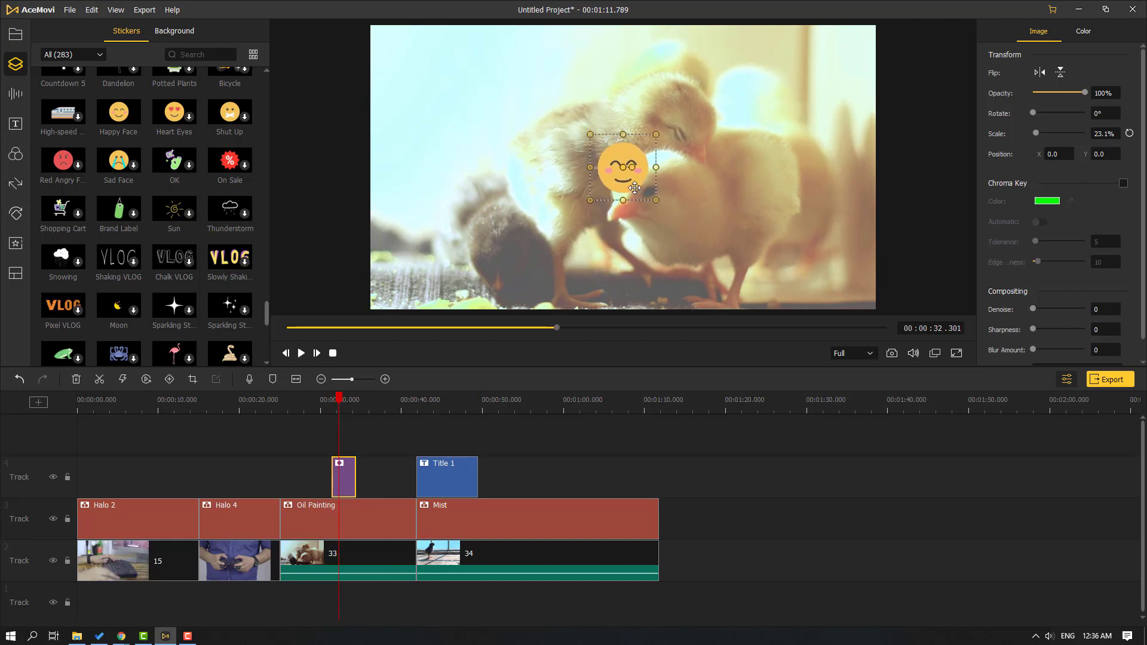
Move the Happy Face sticker to the frame's lower-left corner, enlarge it to about 52% scale and preview its animation.
left_click_drag(620, 188, 420, 289)
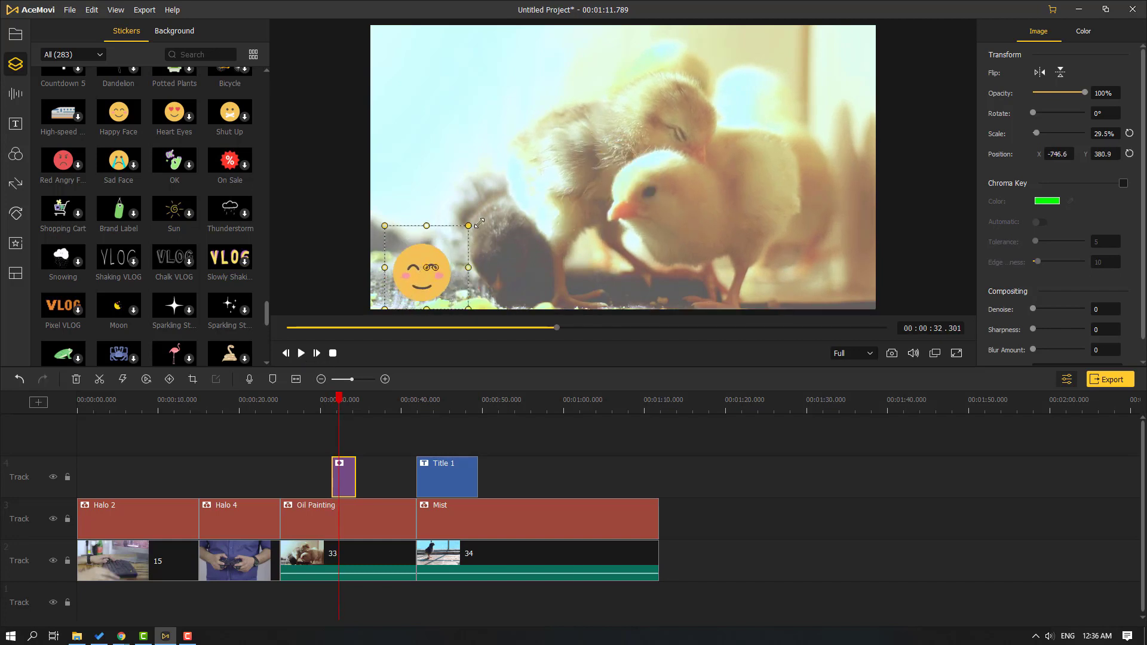
left_click_drag(455, 237, 513, 180)
left_click(301, 353)
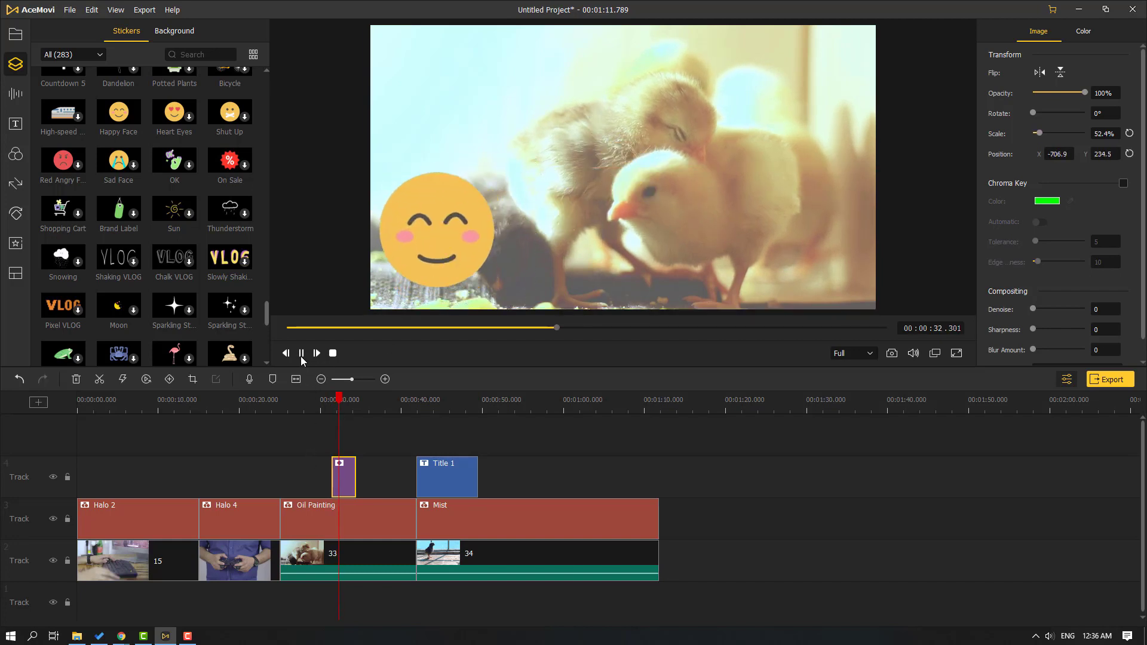
left_click(301, 354)
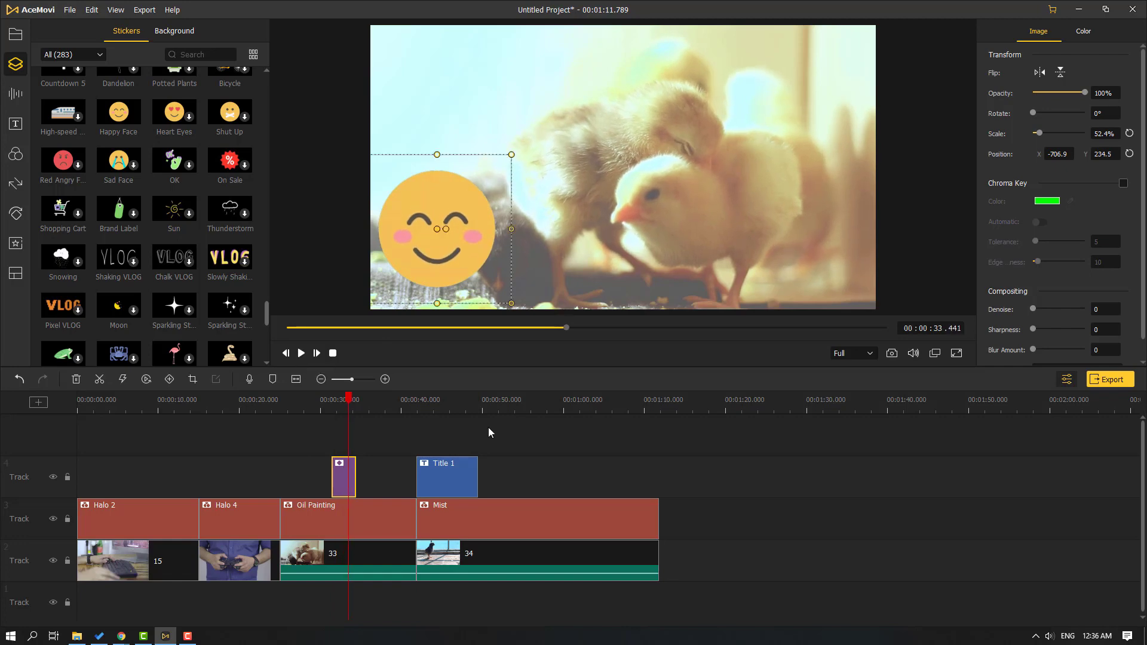
Add a Triangle Wipe transition between the game-controller clip and the group-of-chicks clip and play it back.
left_click(16, 184)
left_click(276, 399)
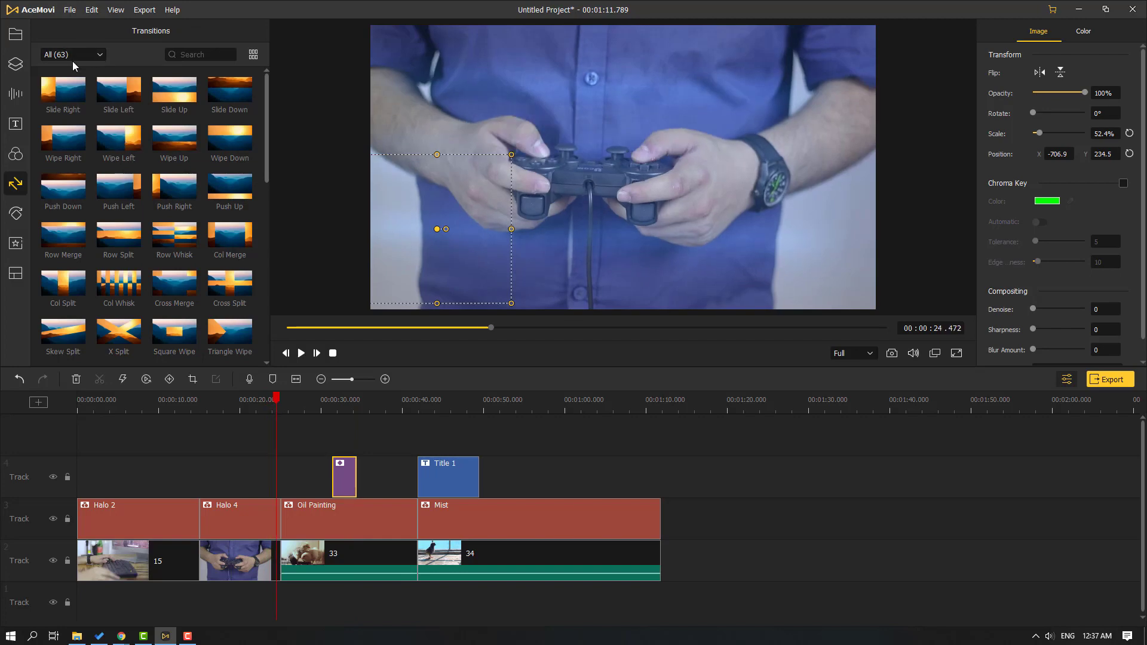
mouse_move(268, 148)
left_mouse_down()
mouse_move(257, 299)
mouse_move(266, 143)
left_mouse_up()
scroll(263, 198, "down", 1)
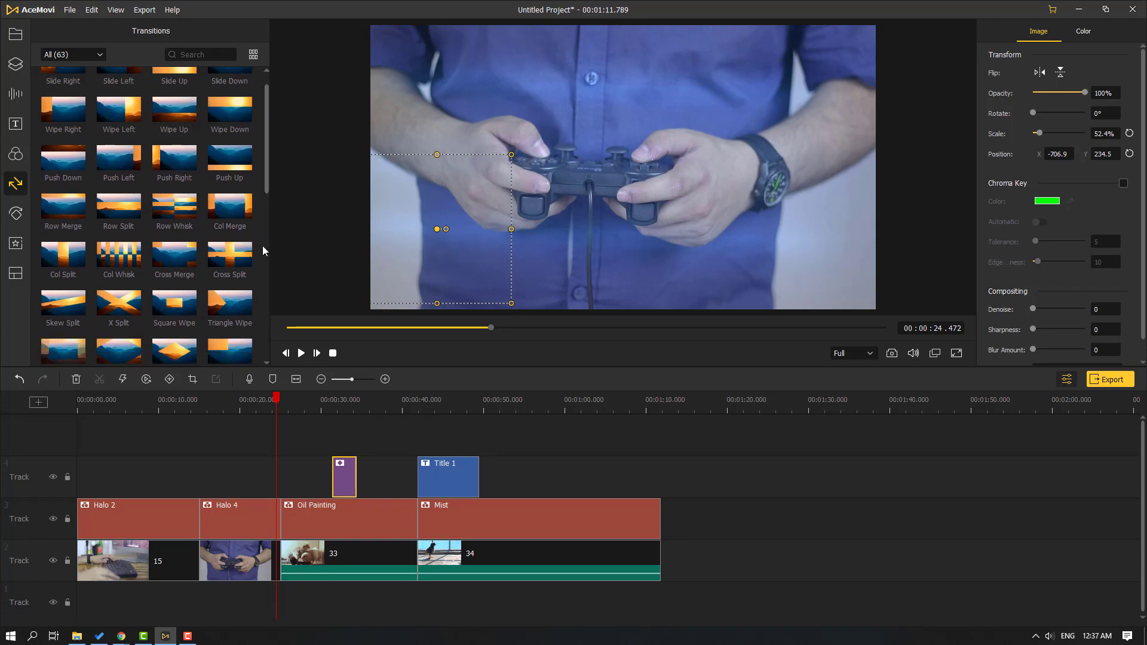
scroll(227, 293, "down", 1)
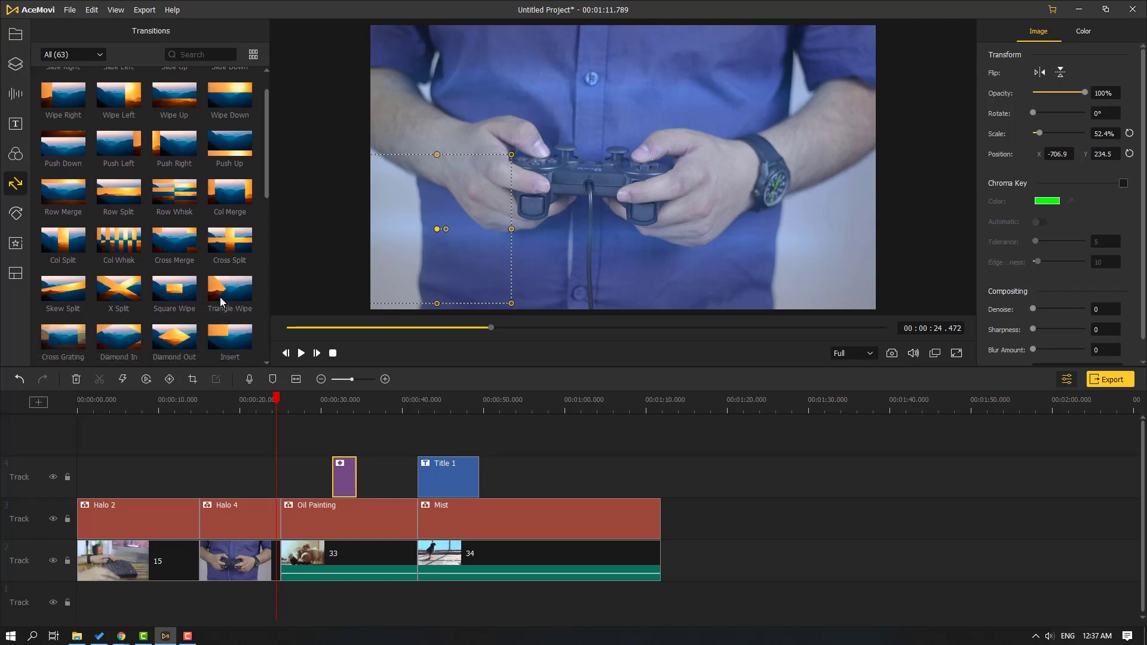
left_click_drag(228, 293, 281, 563)
left_click_drag(276, 398, 268, 398)
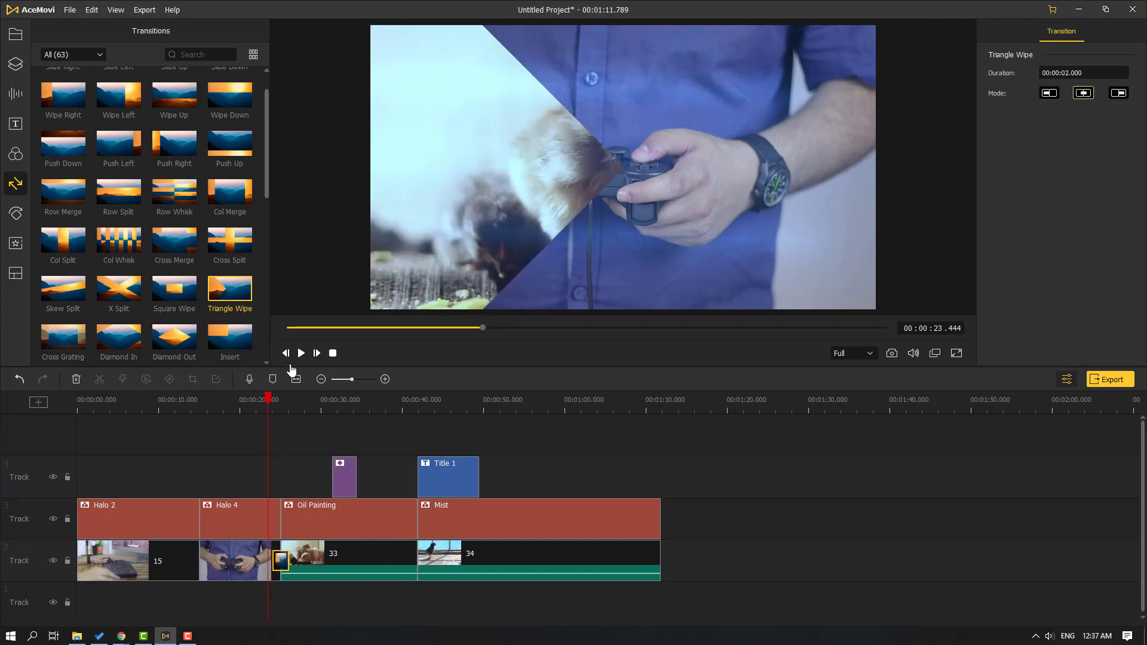
left_click(302, 354)
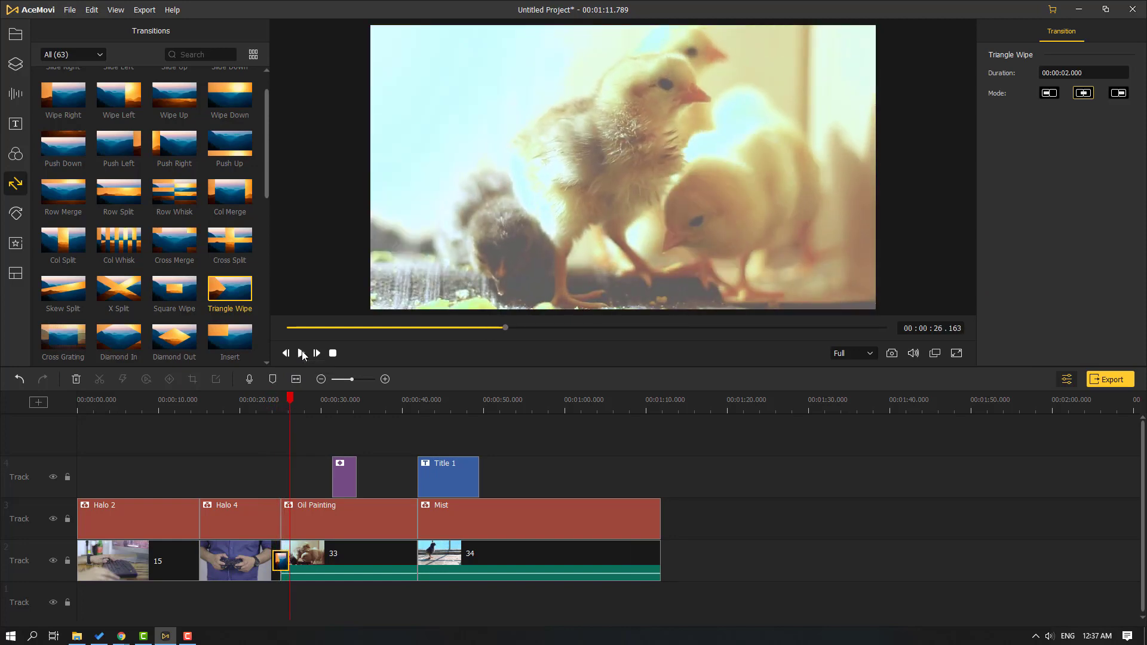
Place a Grid Zoom Out transition between the keyboard clip and the game-controller clip and preview it.
left_click_drag(289, 398, 182, 398)
scroll(142, 263, "down", 1)
scroll(143, 272, "down", 2)
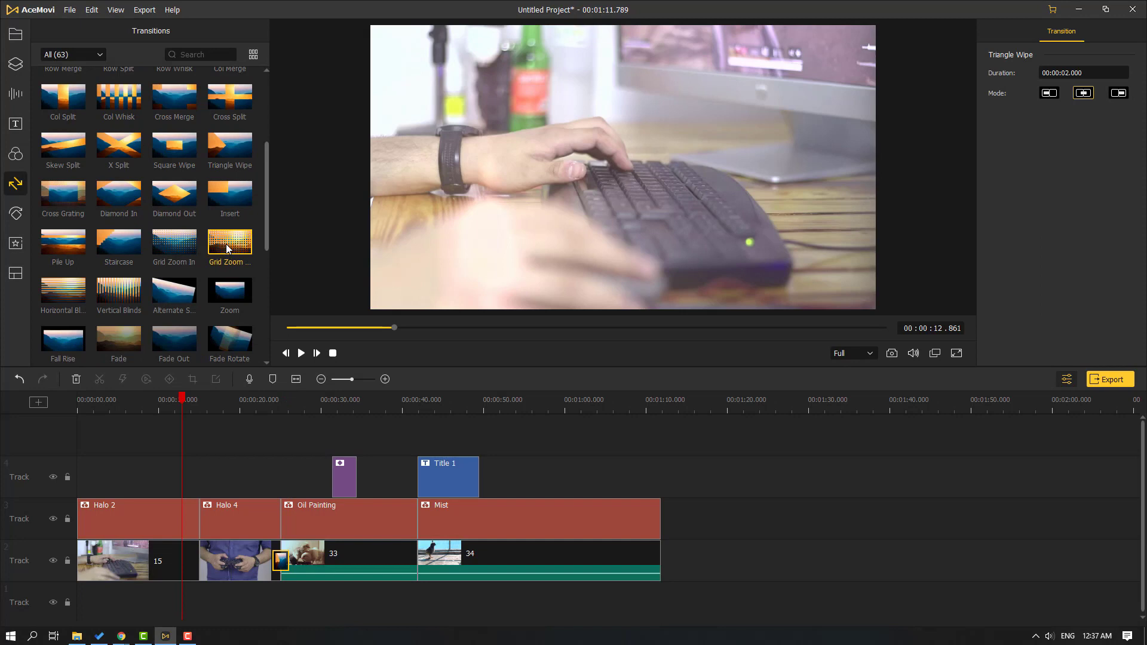
left_click_drag(223, 249, 199, 560)
left_click(302, 353)
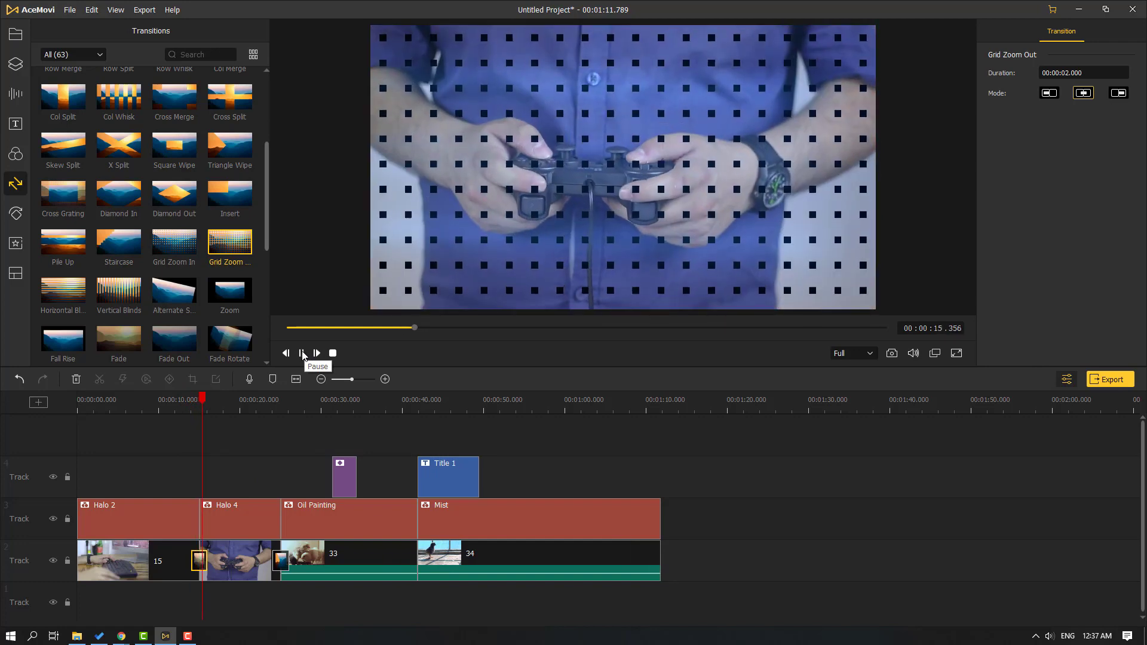
left_click(303, 354)
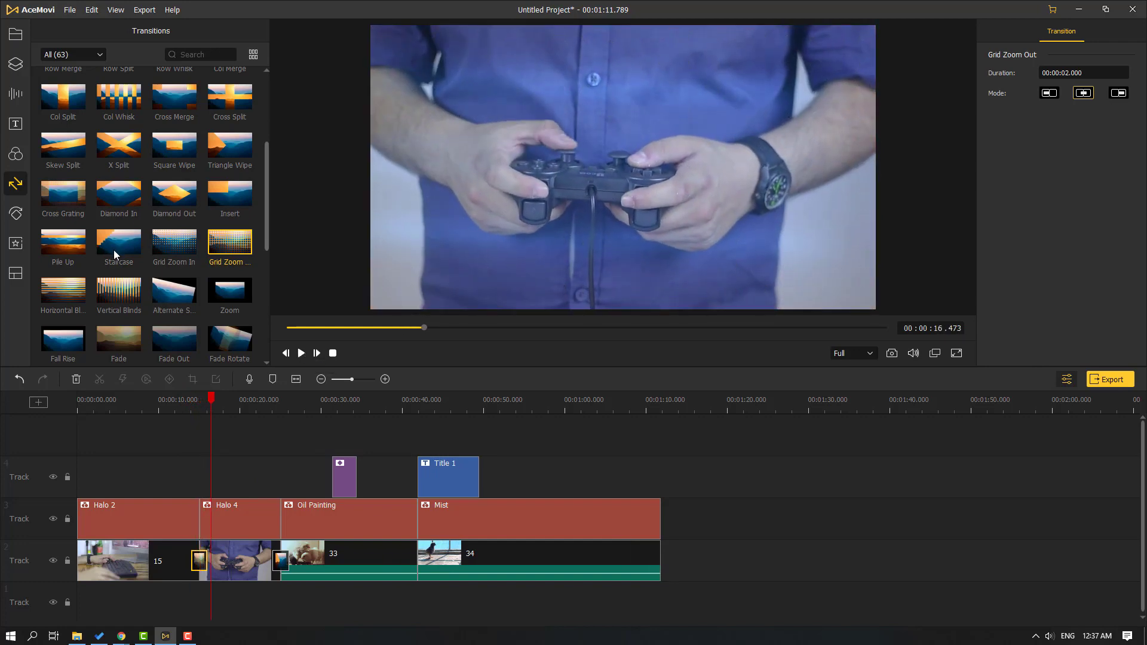
Apply the Stretch animation to the keyboard clip at the start of the timeline and preview it.
left_click(16, 213)
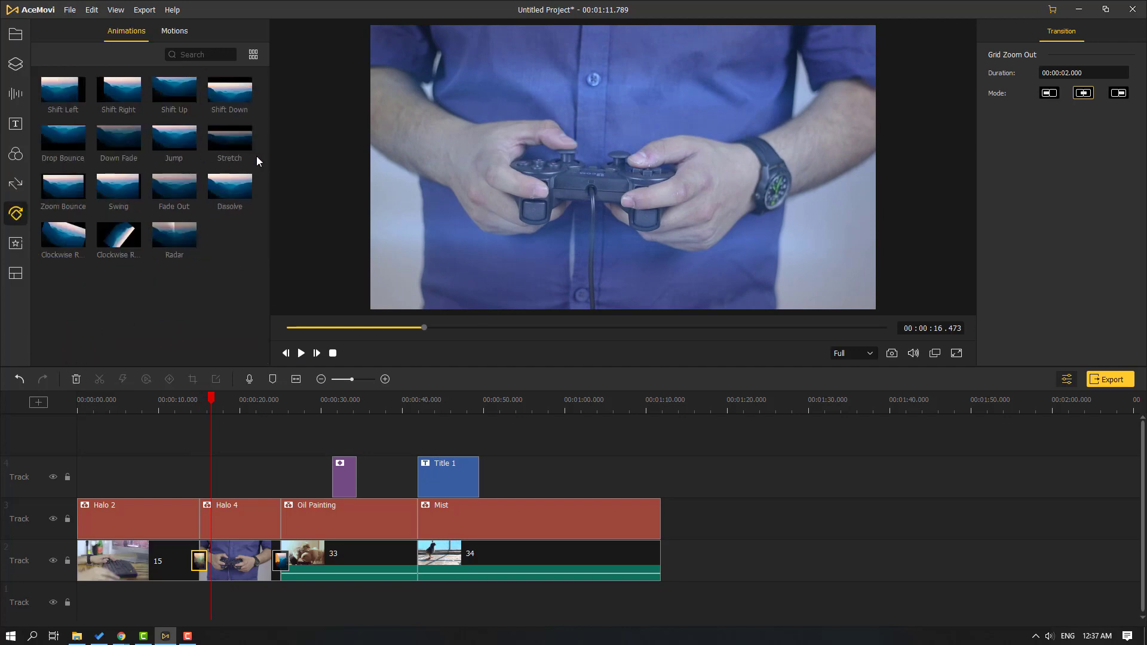
left_click(191, 401)
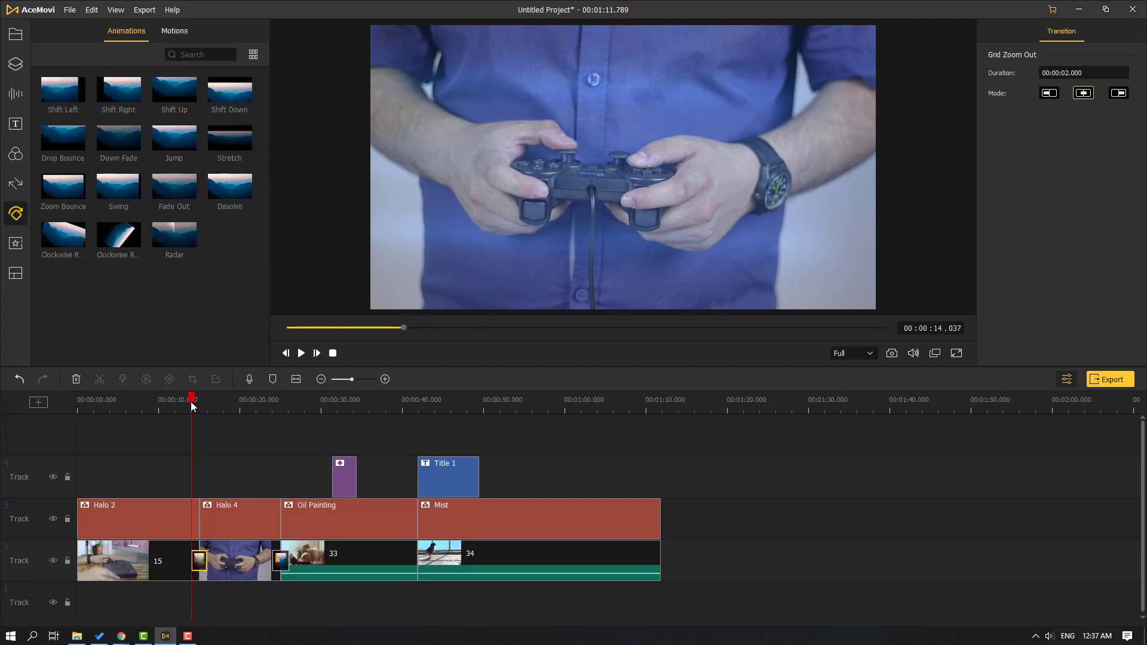
left_click(174, 402)
left_click(161, 403)
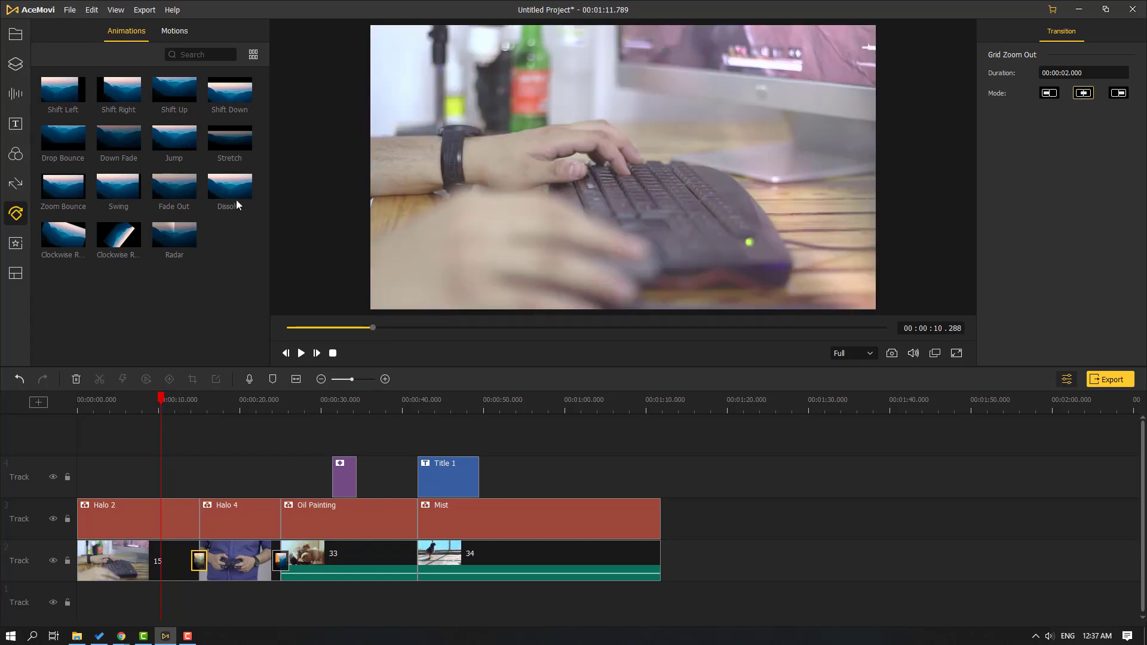
left_click_drag(240, 143, 117, 557)
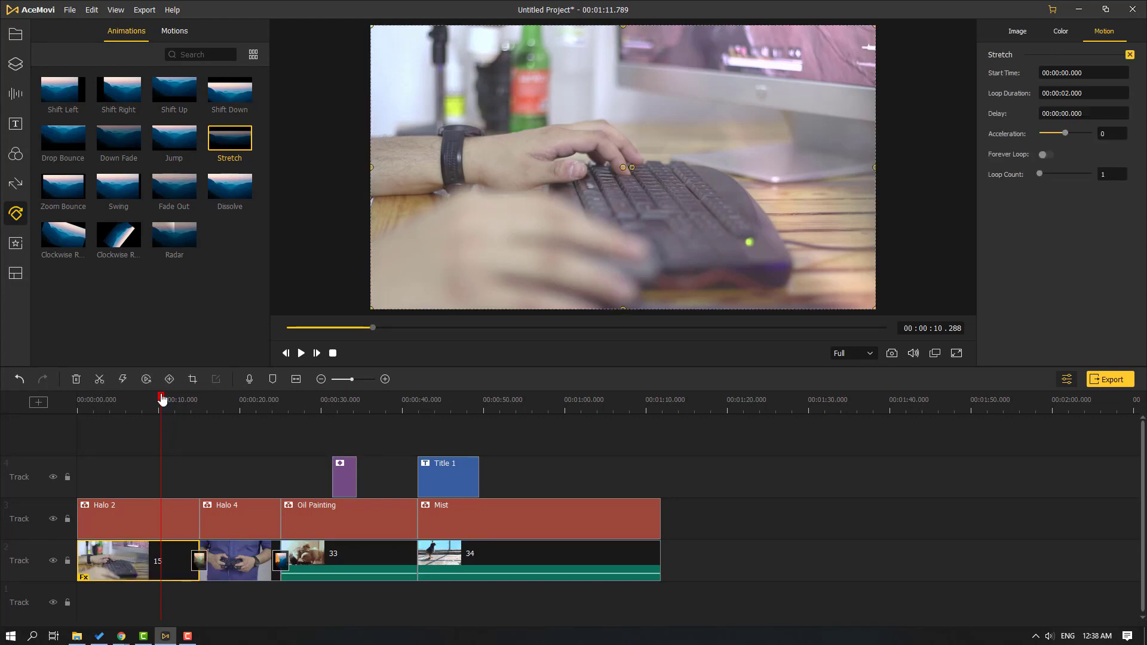
left_click(303, 354)
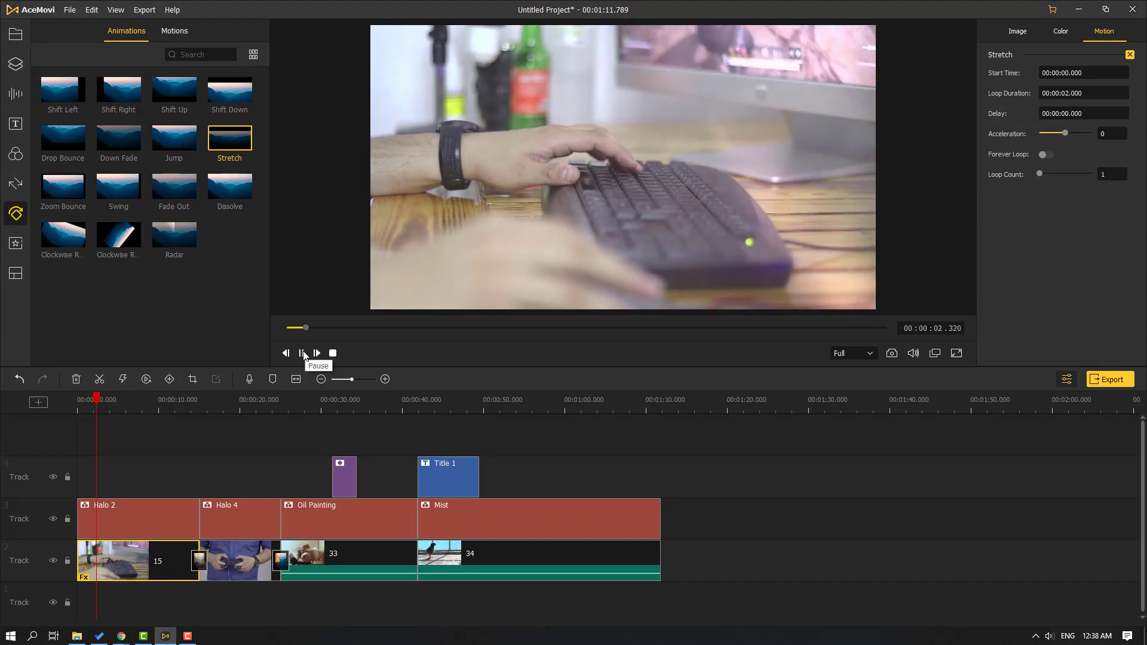
Apply the Shift Down animation to the last clip, 34, and play it from just before its start.
left_click(399, 400)
left_click(497, 402)
left_click(511, 403)
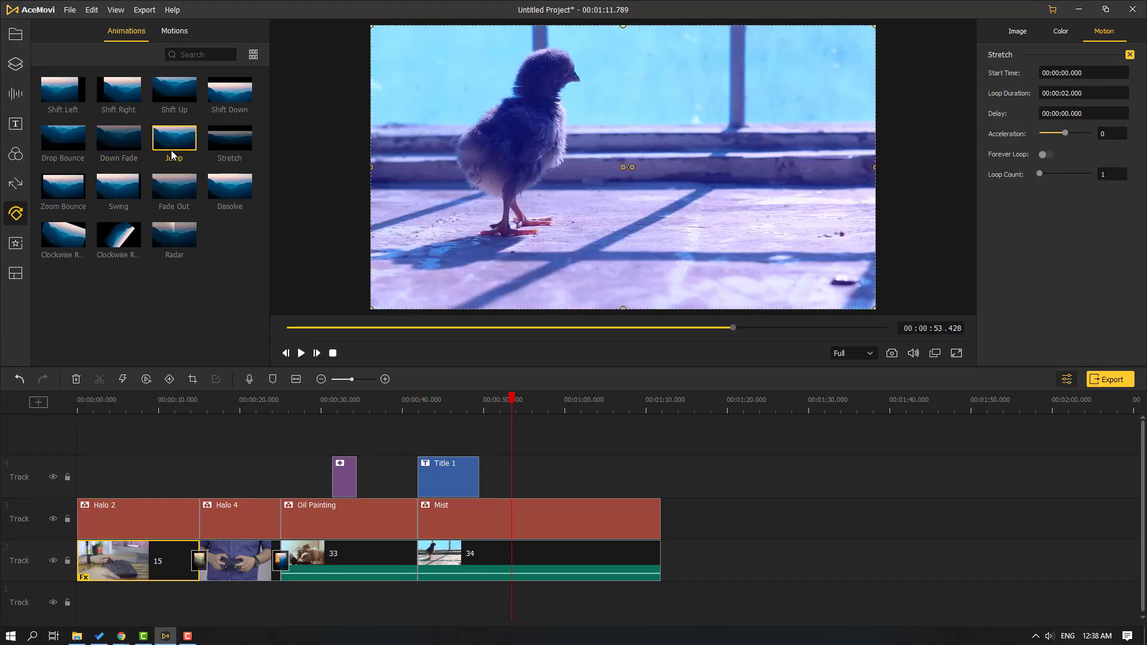
left_click_drag(227, 94, 511, 559)
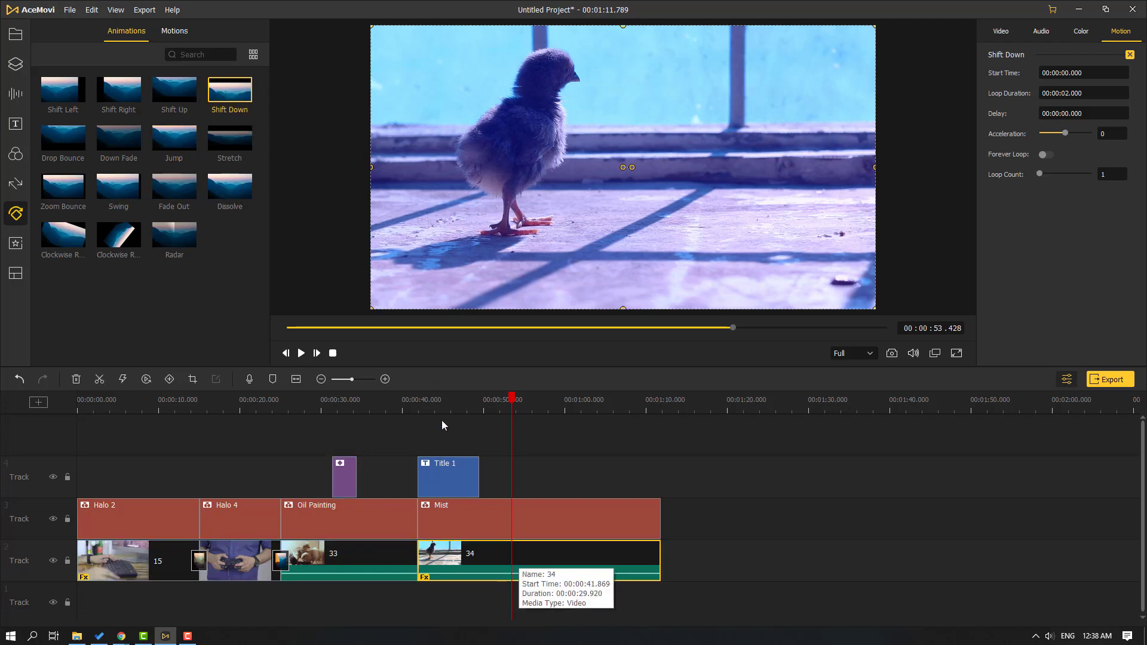
left_click(415, 405)
left_click(303, 354)
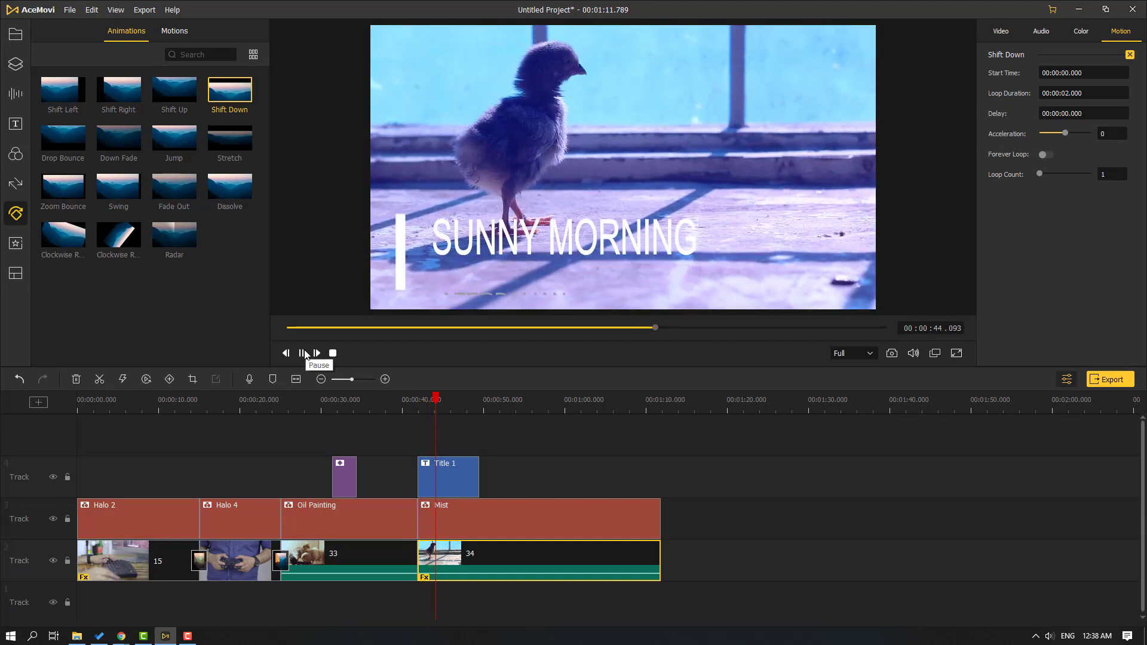
left_click(302, 353)
Split the last clip at about 58.4 seconds and move its second part beyond the Mist filter, to about 1:15.
left_click(21, 247)
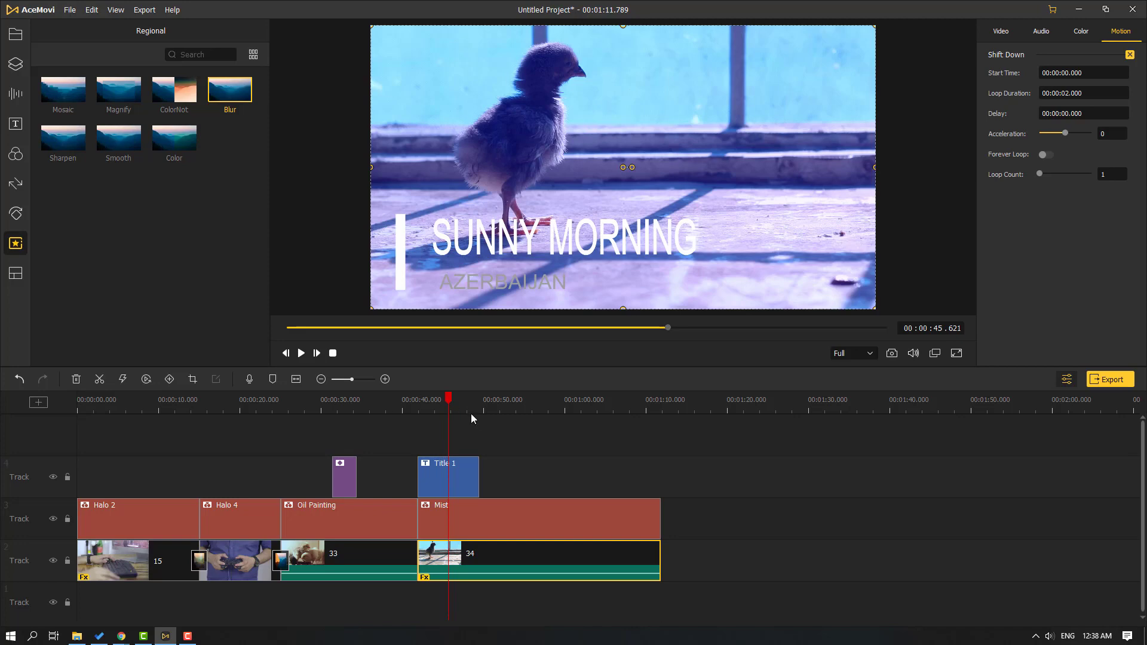
left_click_drag(552, 404, 500, 400)
left_click(509, 598)
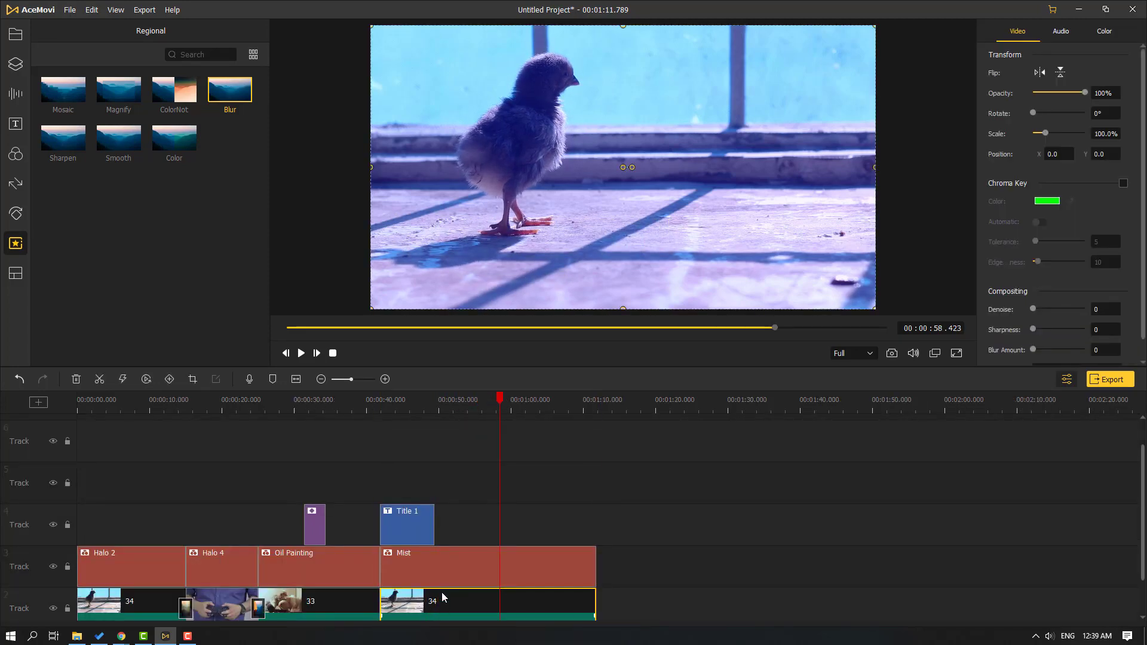
left_click(99, 379)
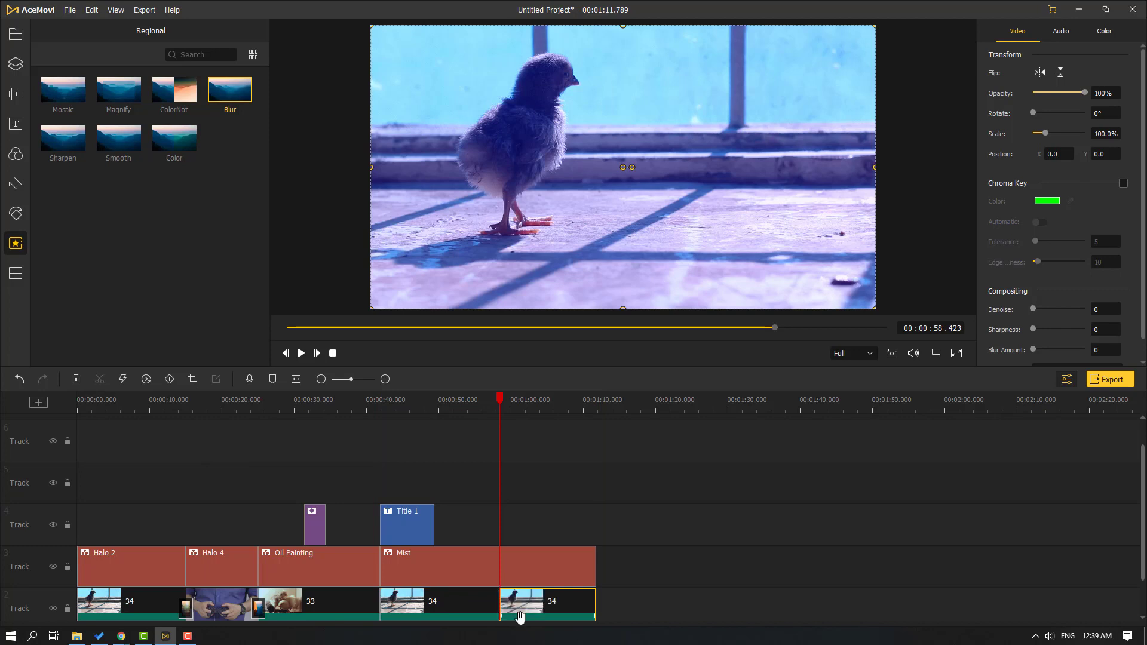
left_click_drag(519, 615, 641, 610)
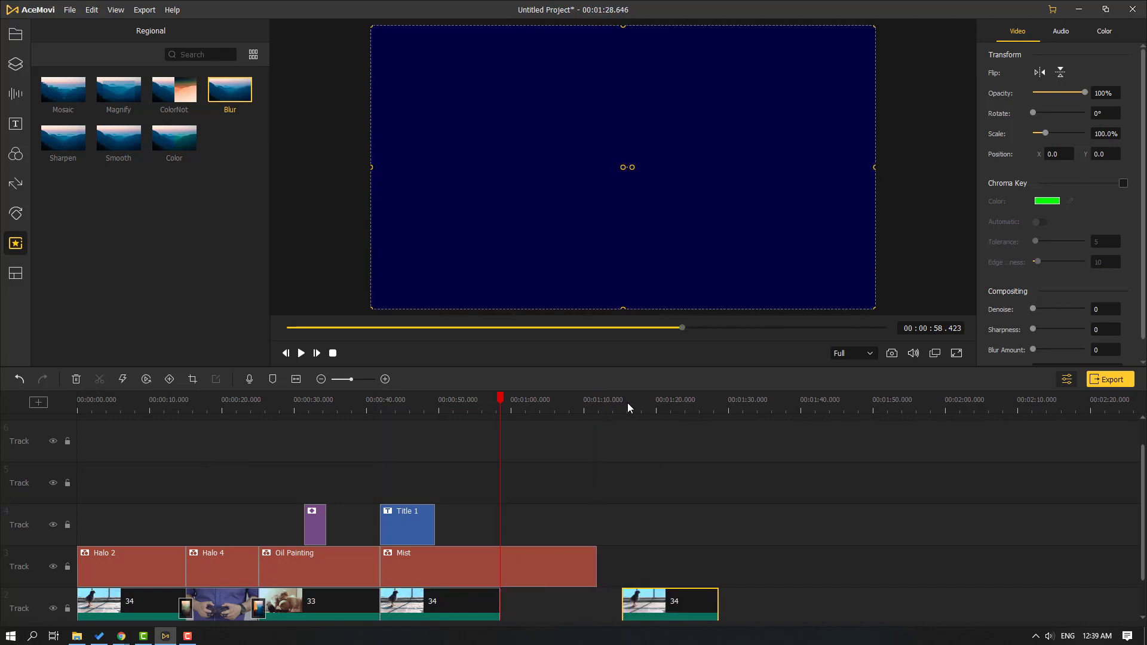
left_click_drag(517, 404, 675, 408)
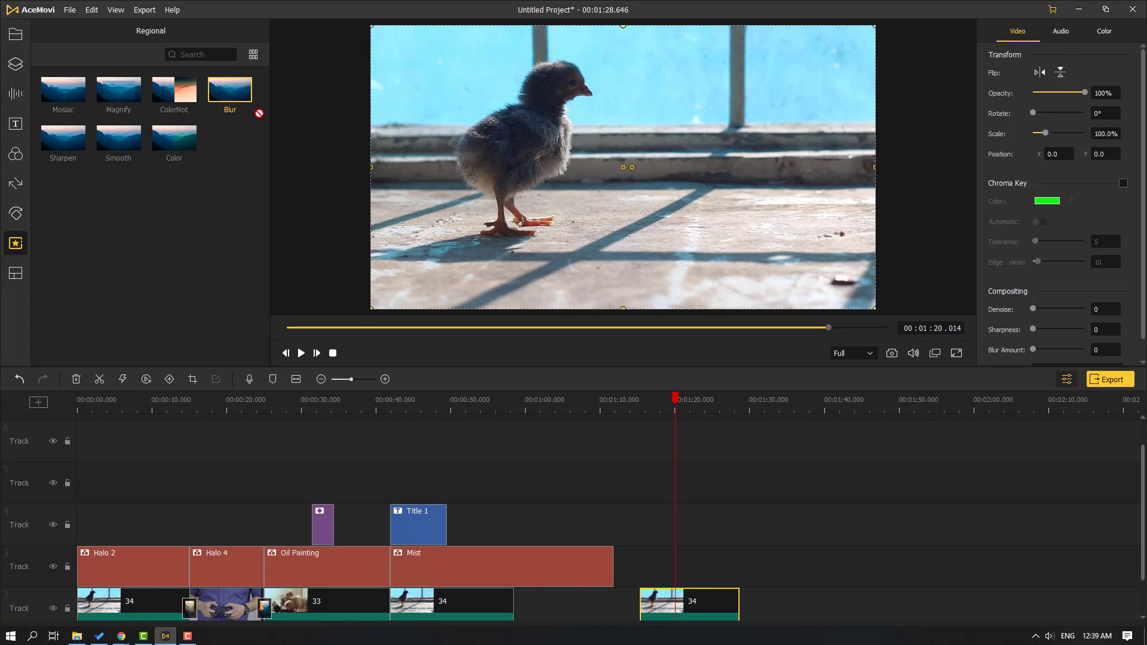
Try a regional Blur effect over the separated chick clip, enlarged to the full frame with a changed blur amount, and delete it.
left_click_drag(259, 114, 739, 566)
left_click_drag(572, 195, 375, 303)
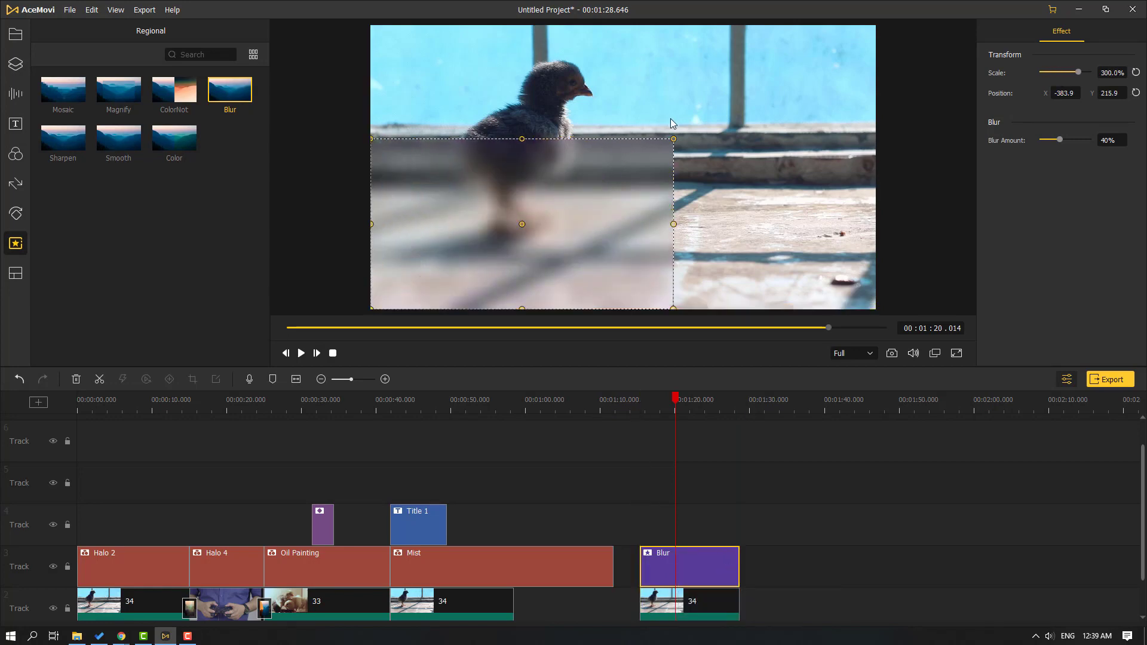
left_click_drag(674, 141, 875, 25)
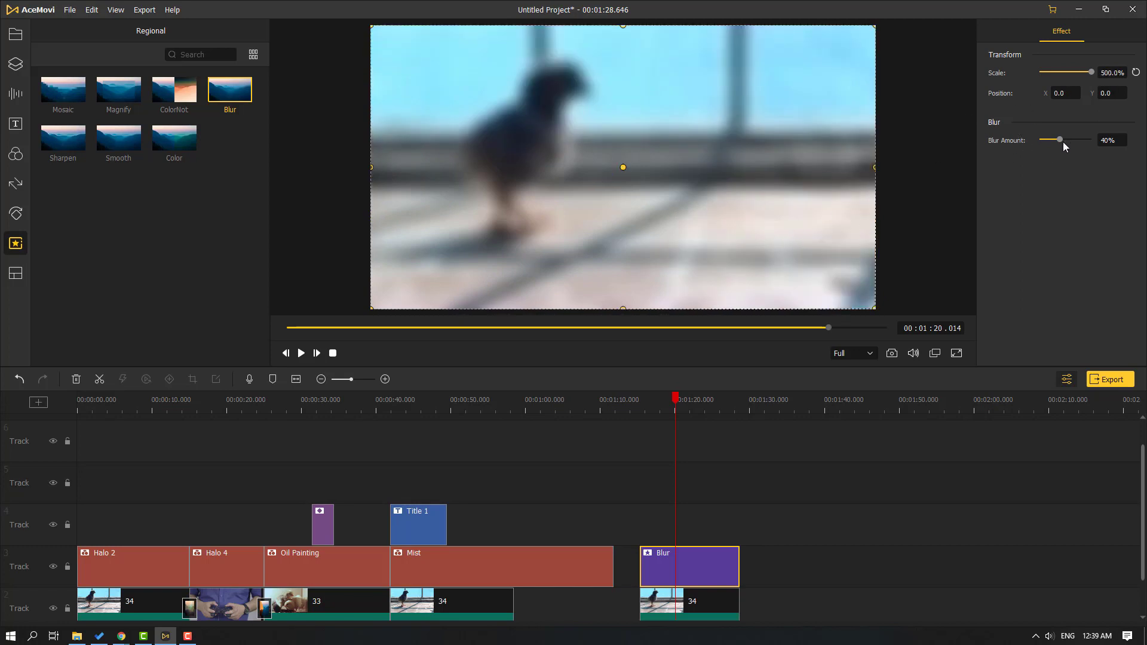
mouse_move(1064, 141)
left_mouse_down()
mouse_move(1037, 137)
mouse_move(1056, 139)
left_mouse_up()
left_click(715, 565)
key("Delete")
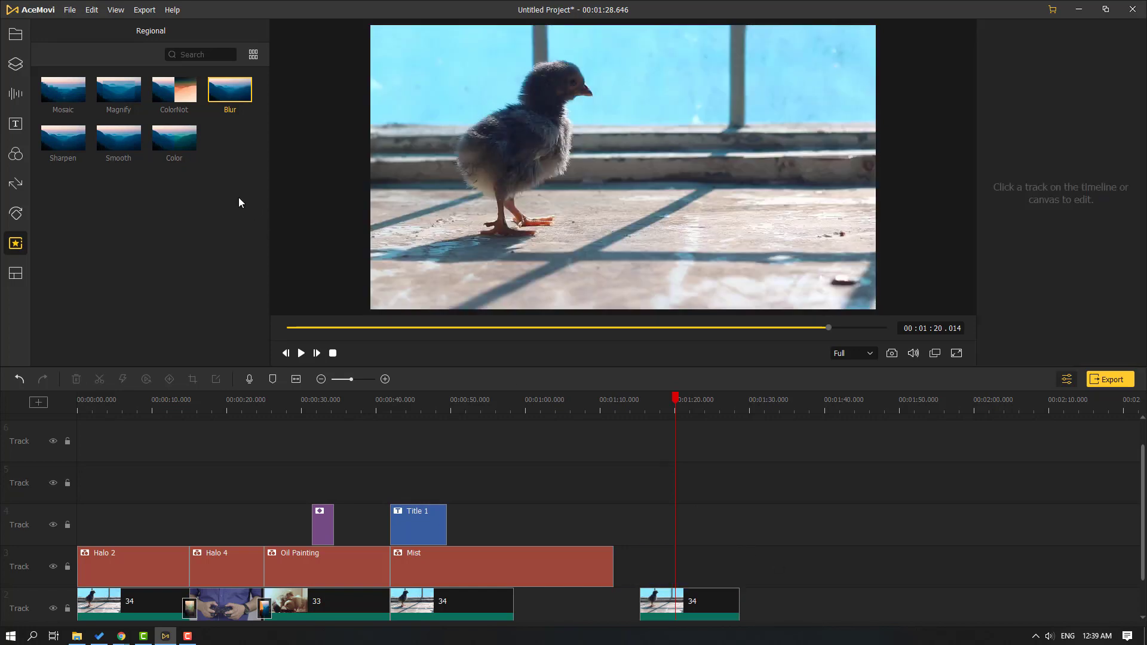
Try a full-frame regional Color effect with brightness 3, saturation 56, contrast -5 and hue -24 on the separated clip, and delete it.
left_click_drag(174, 138, 739, 569)
left_click_drag(674, 139, 1079, 261)
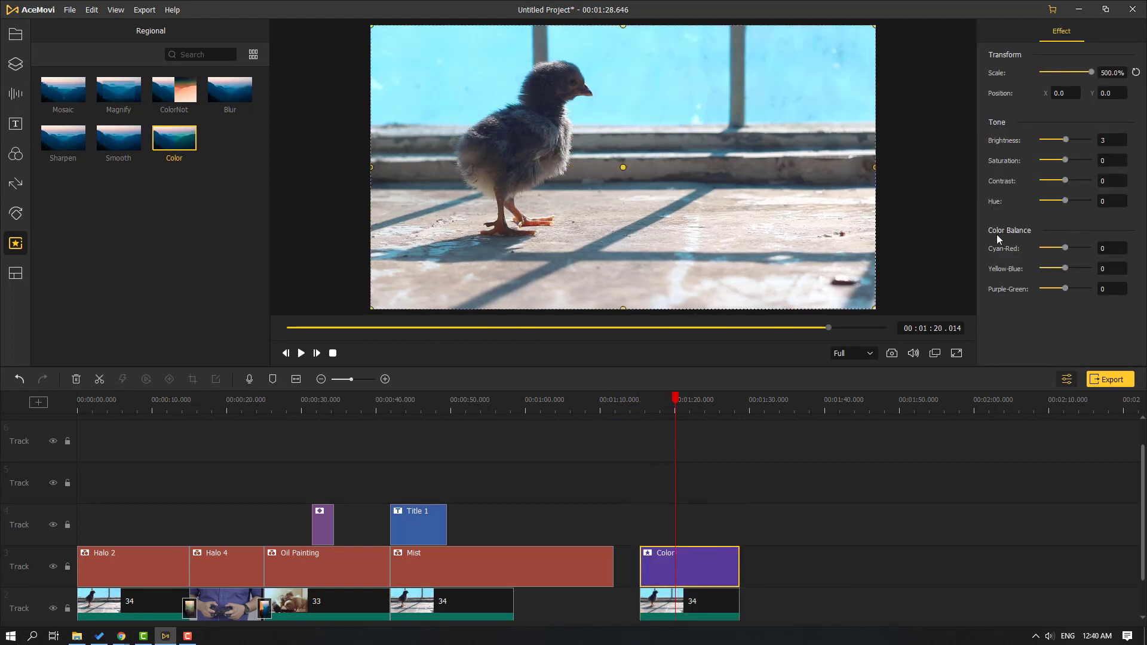
left_click_drag(1067, 143, 1064, 183)
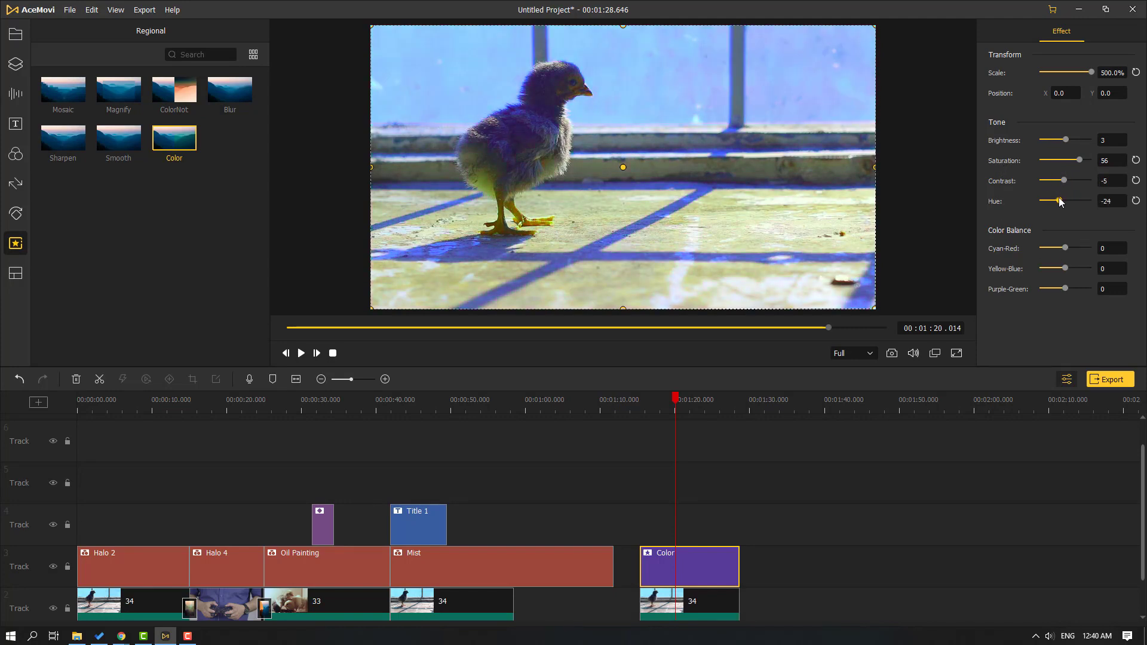
left_click(682, 571)
key("Delete")
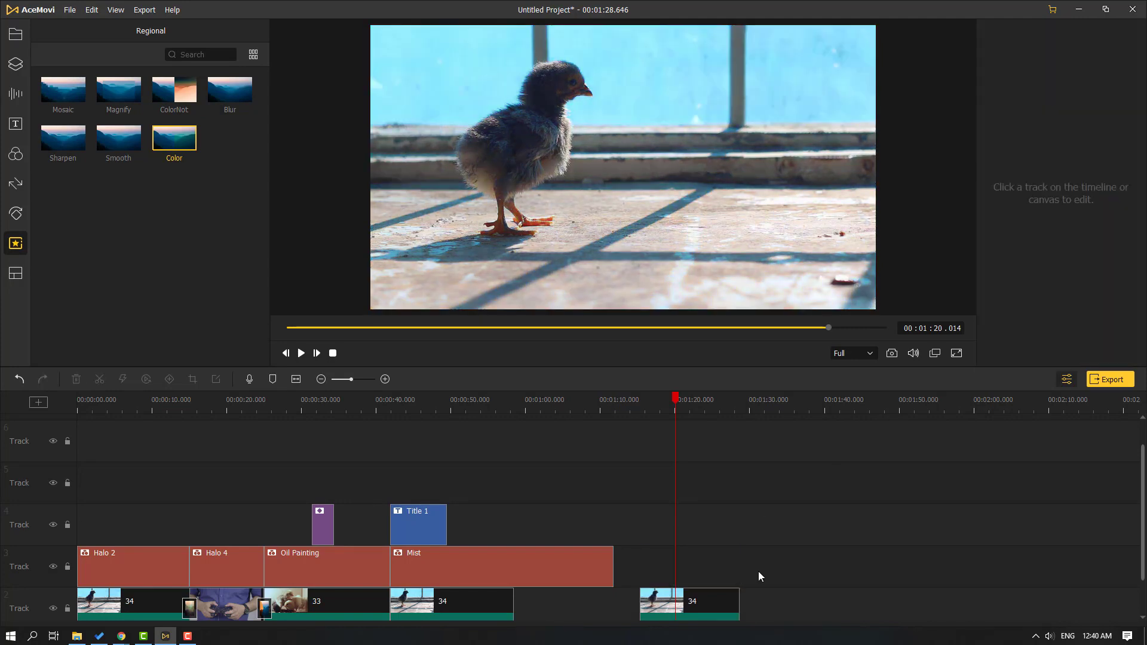
Add the 3-12 split-screen layout to the timeline at about 1:20, above the separated chick clip.
left_click(14, 274)
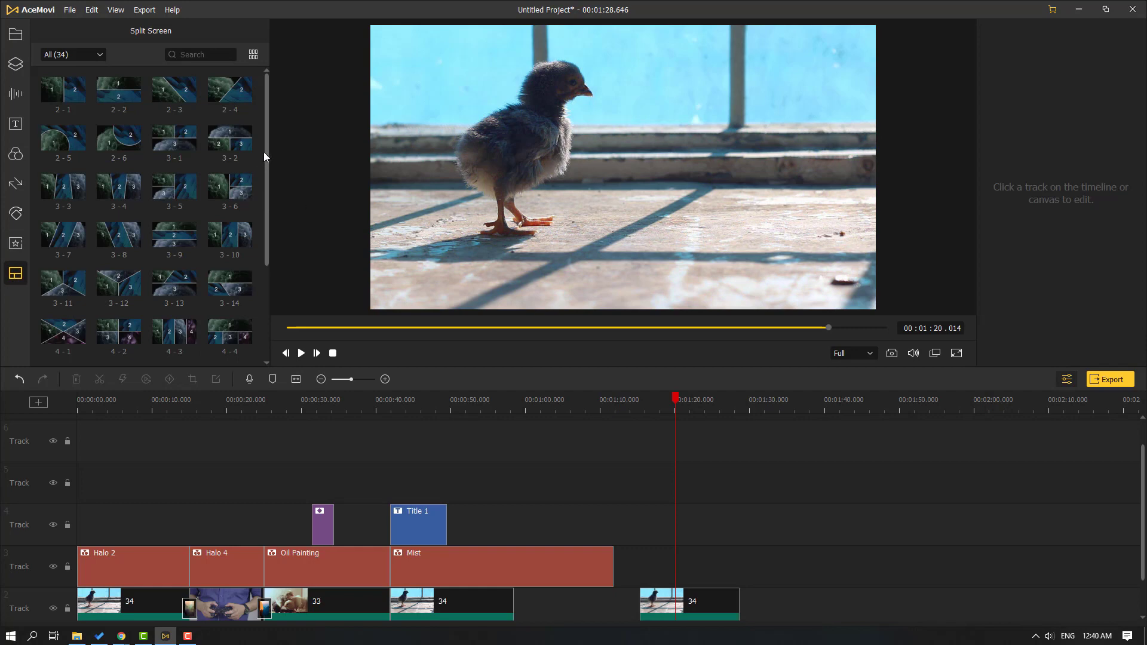
scroll(254, 206, "down", 2)
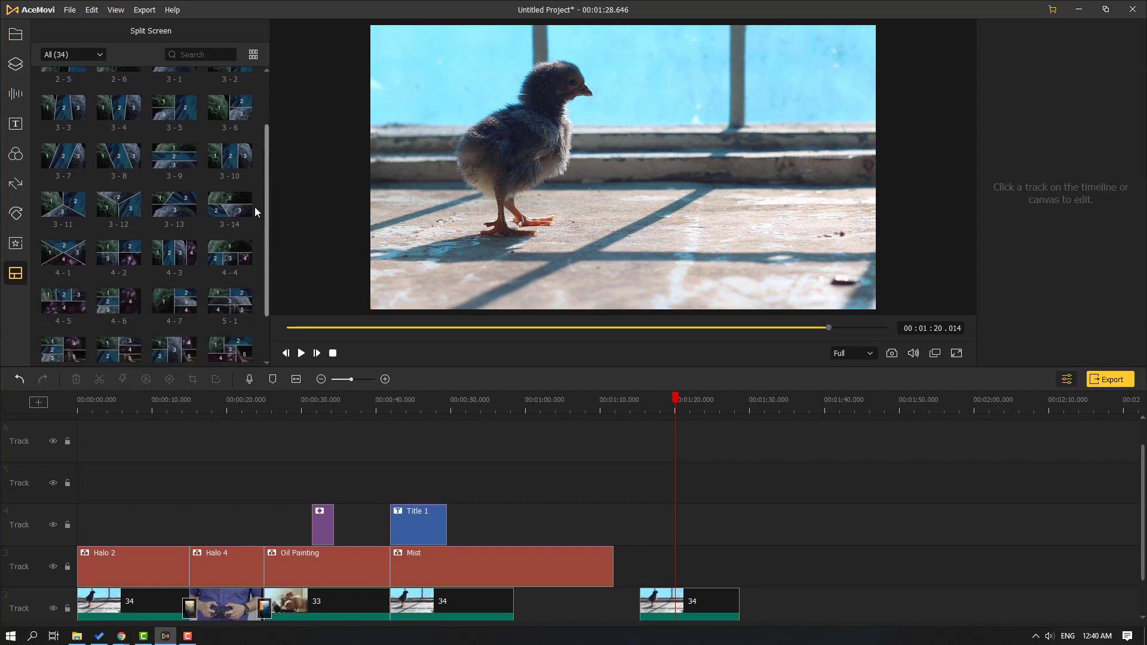
left_click_drag(265, 145, 264, 256)
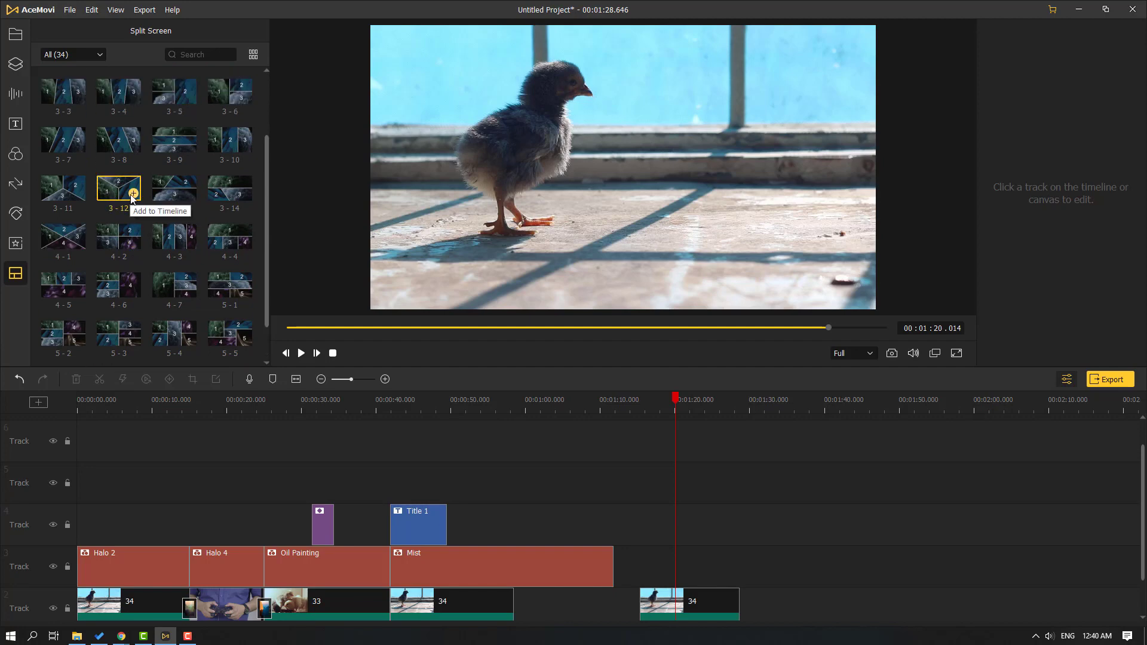
left_click(132, 194)
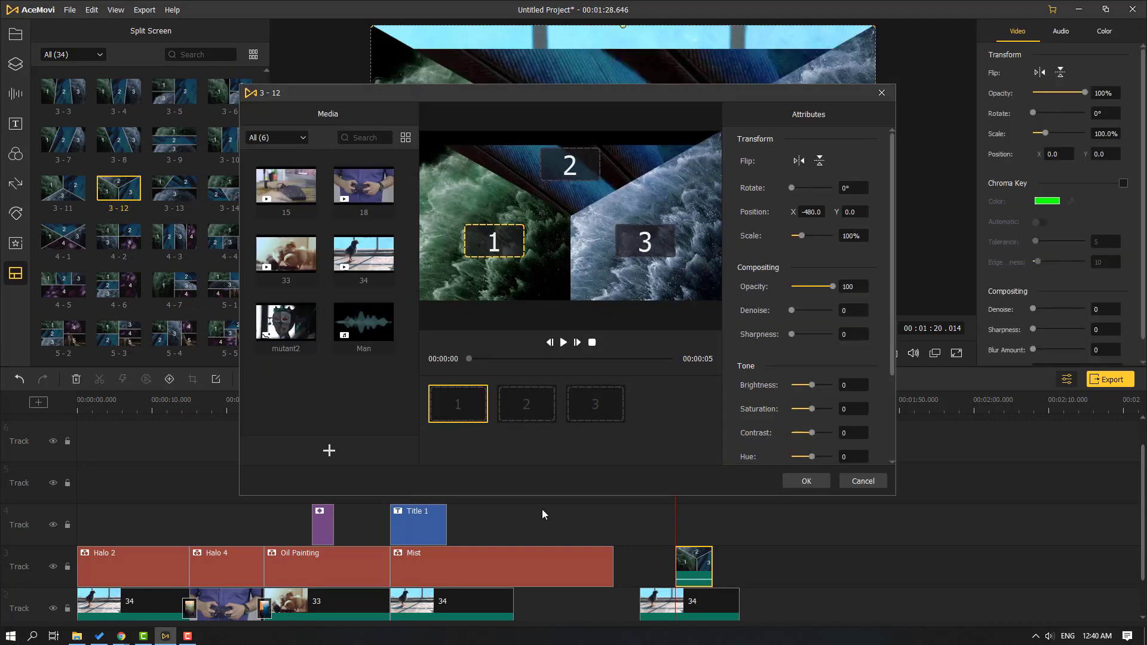
left_click_drag(622, 95, 700, 112)
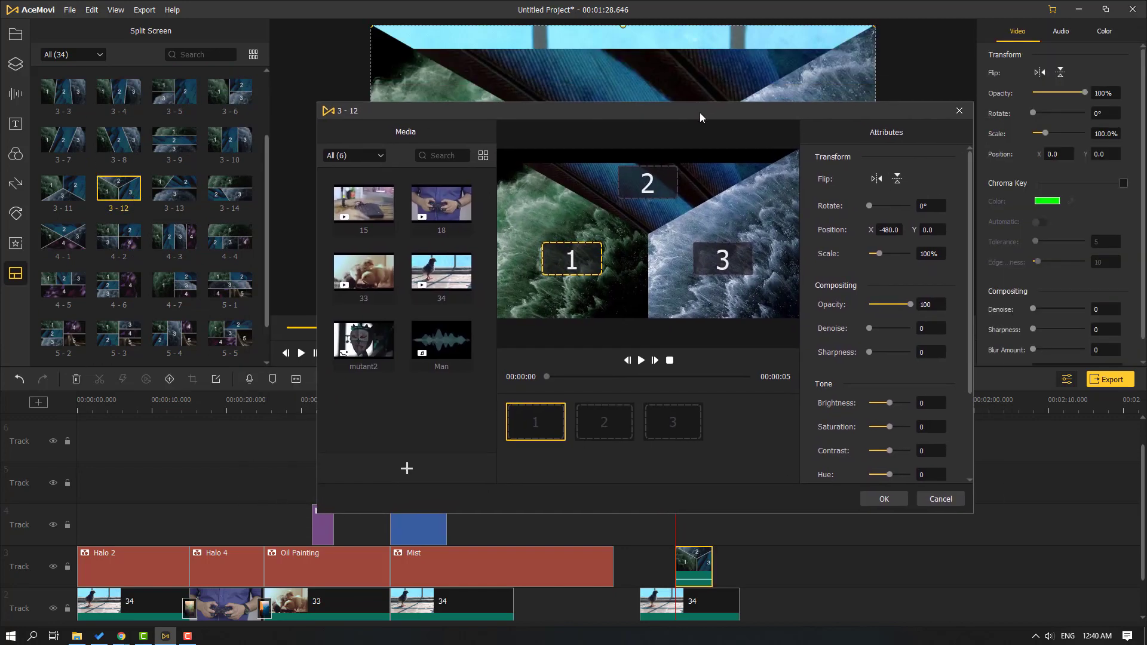
Fill split-screen region 1 with clip 18, region 2 with clip 15 and region 3 with clip 34, and review region 3's attributes.
left_click_drag(446, 207, 578, 266)
left_click_drag(359, 203, 648, 98)
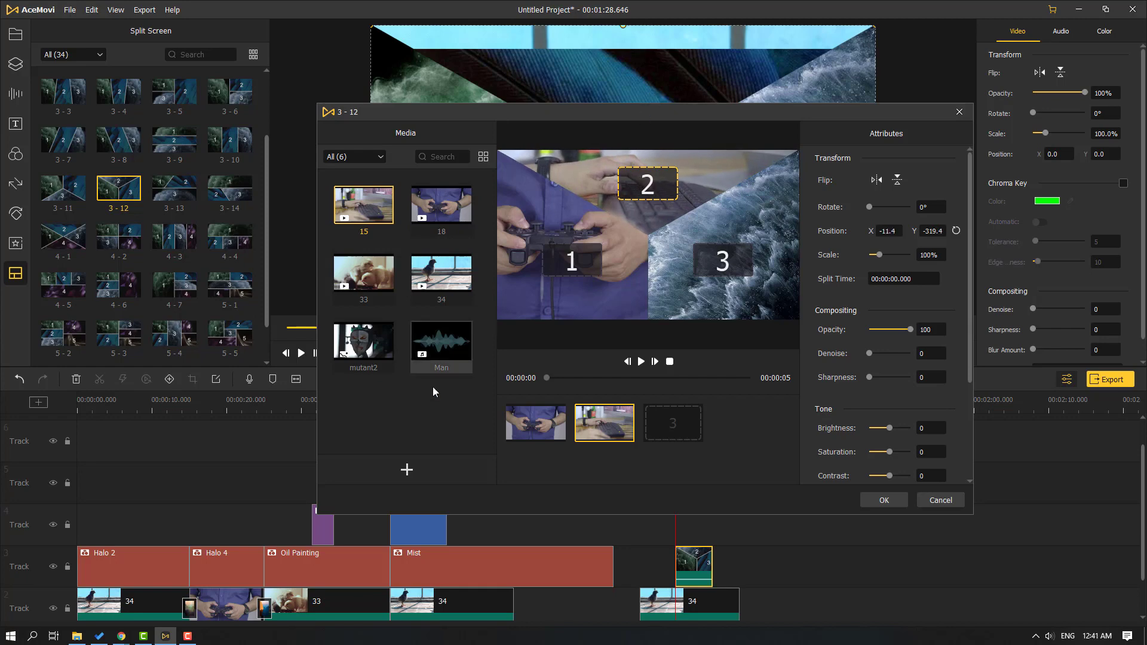
left_click_drag(442, 275, 809, 258)
left_click(749, 262)
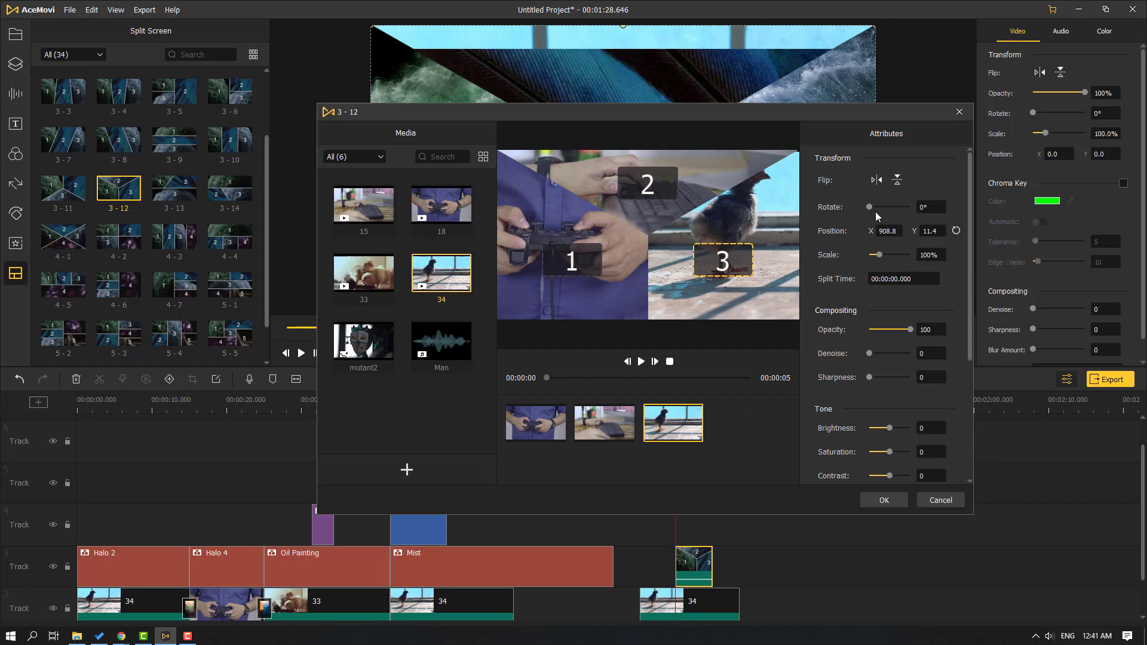
left_click_drag(872, 209, 869, 207)
scroll(860, 377, "down", 3)
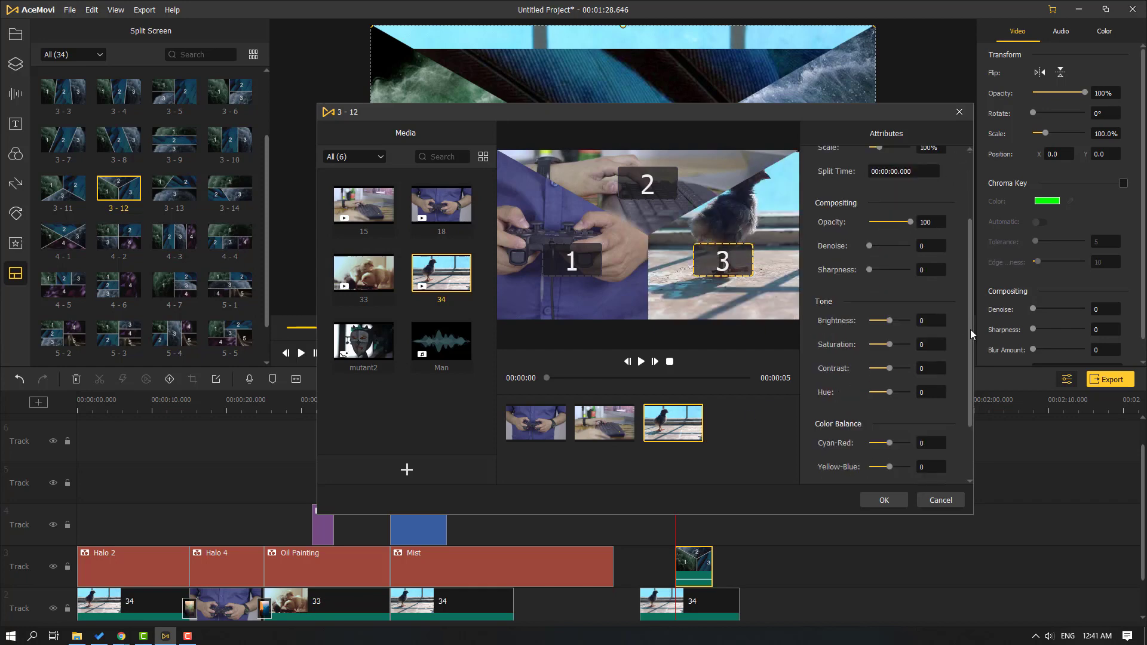
Preview the filled 3-12 split screen in its editor and apply it.
left_click_drag(970, 318, 970, 292)
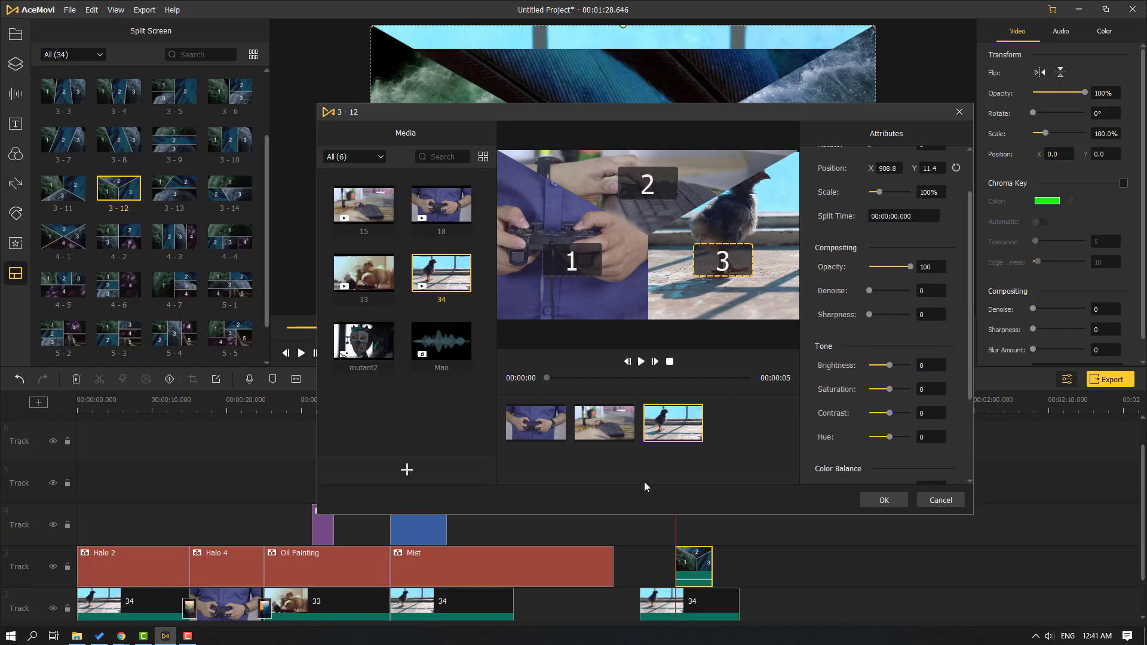
left_click(641, 362)
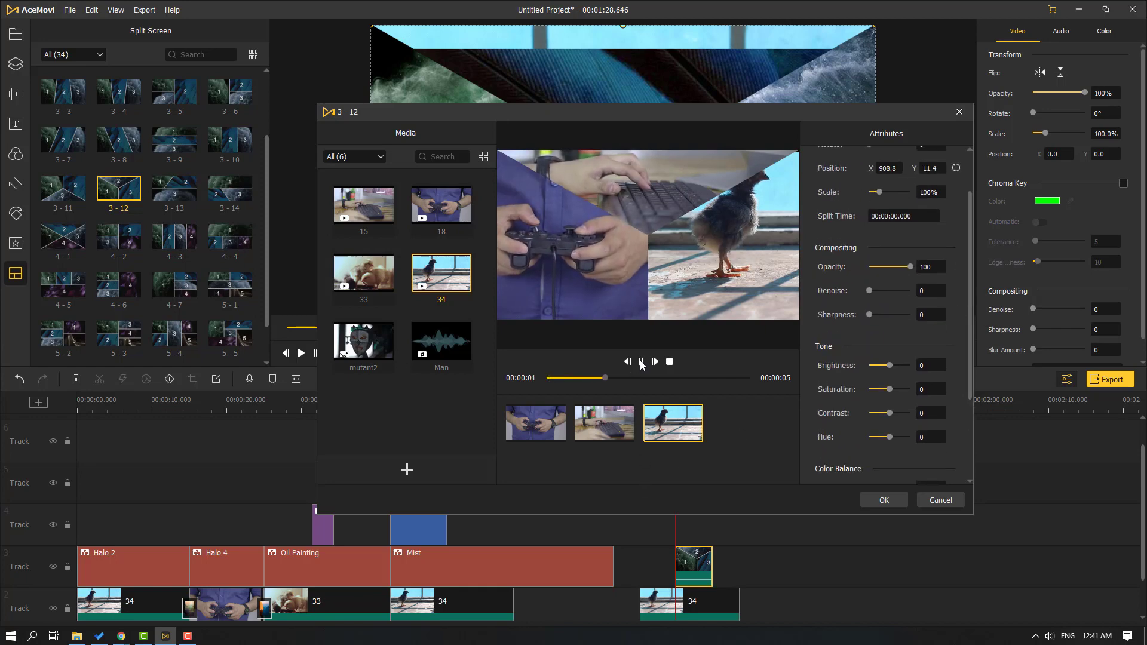
left_click(641, 363)
left_click(883, 504)
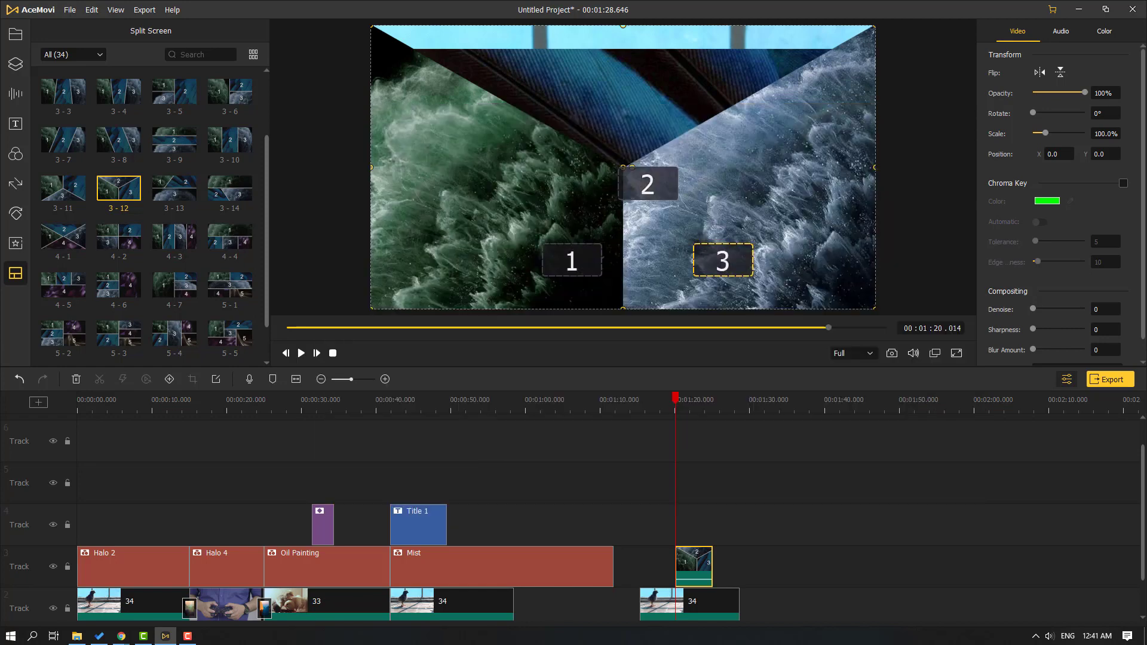
Move the split-screen clip directly after the separated chick clip, at about 1:28, and play it back.
left_click_drag(686, 569, 750, 585)
left_click(731, 400)
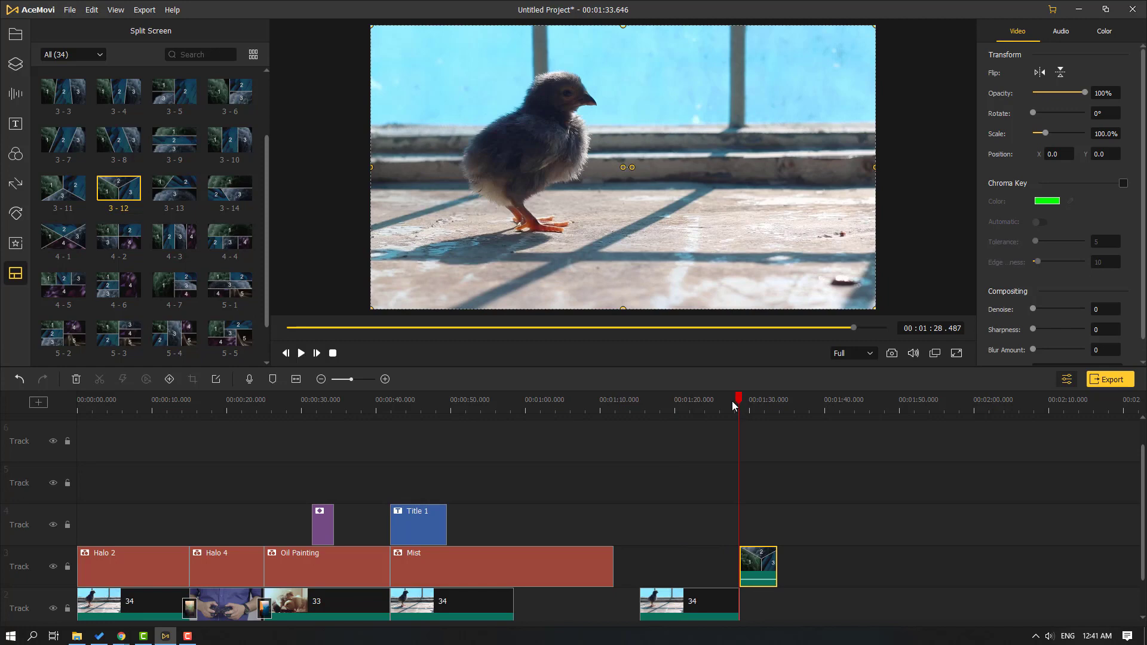
left_click(302, 360)
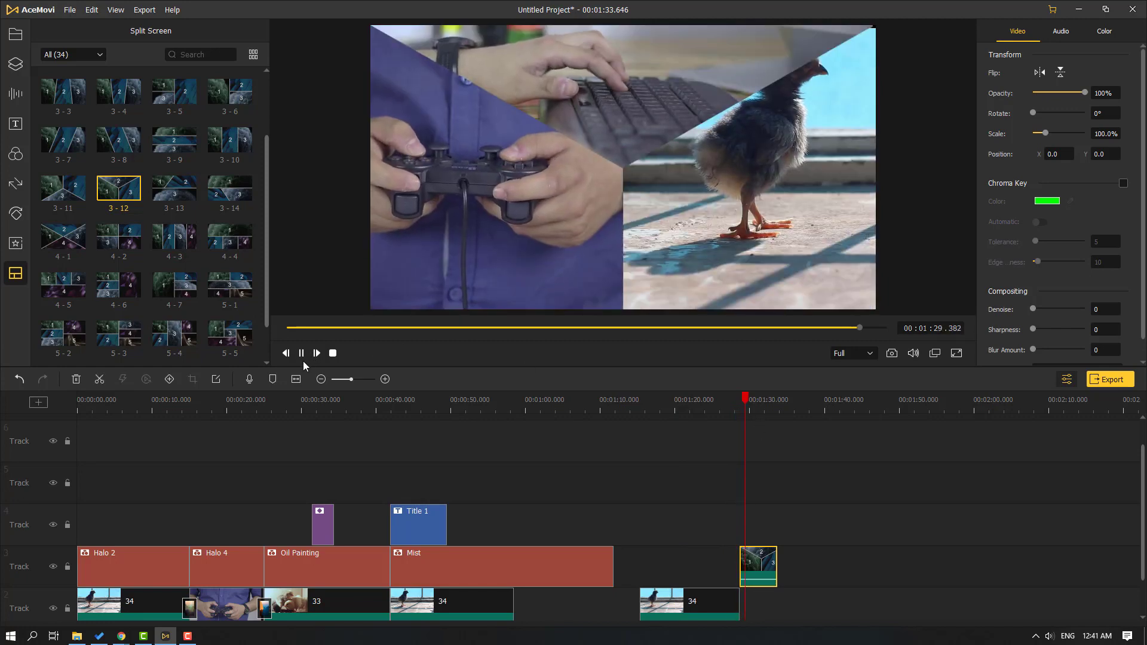
left_click(768, 401)
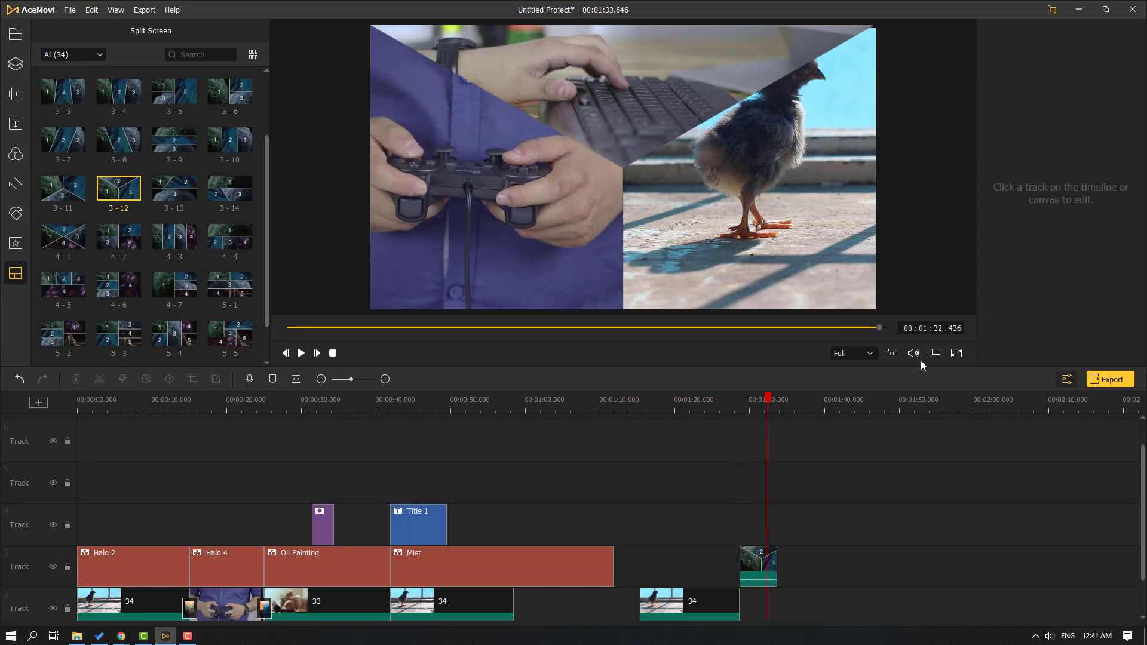
Take a snapshot of the separated chick clip at about 1:22 and add it to the timeline.
left_click(689, 603)
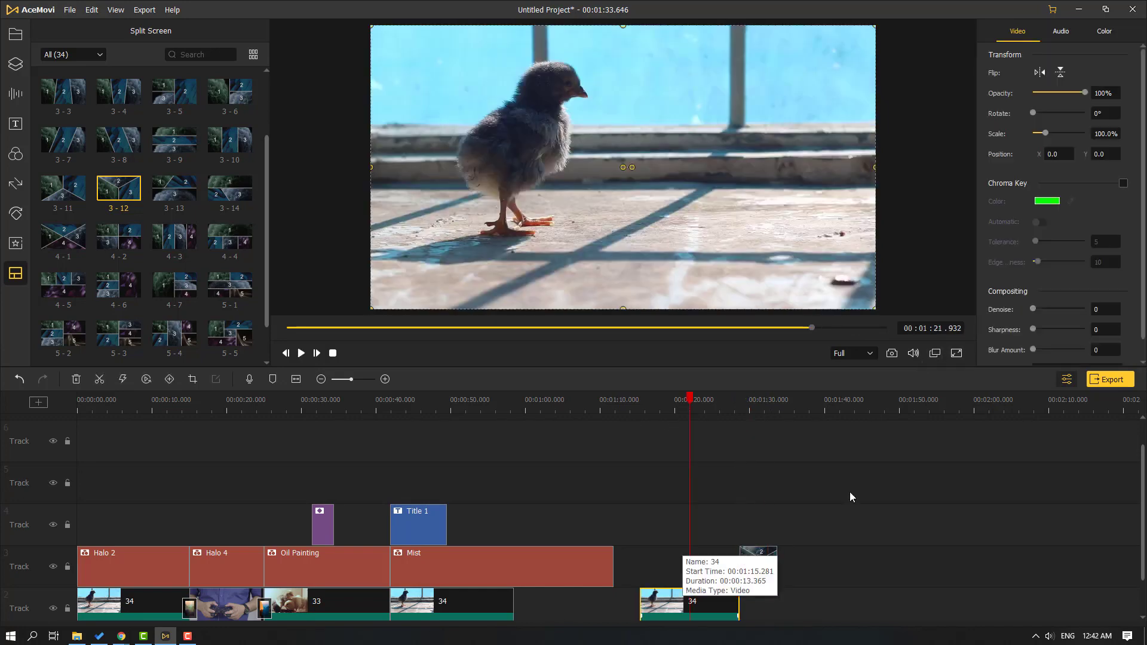
left_click(892, 354)
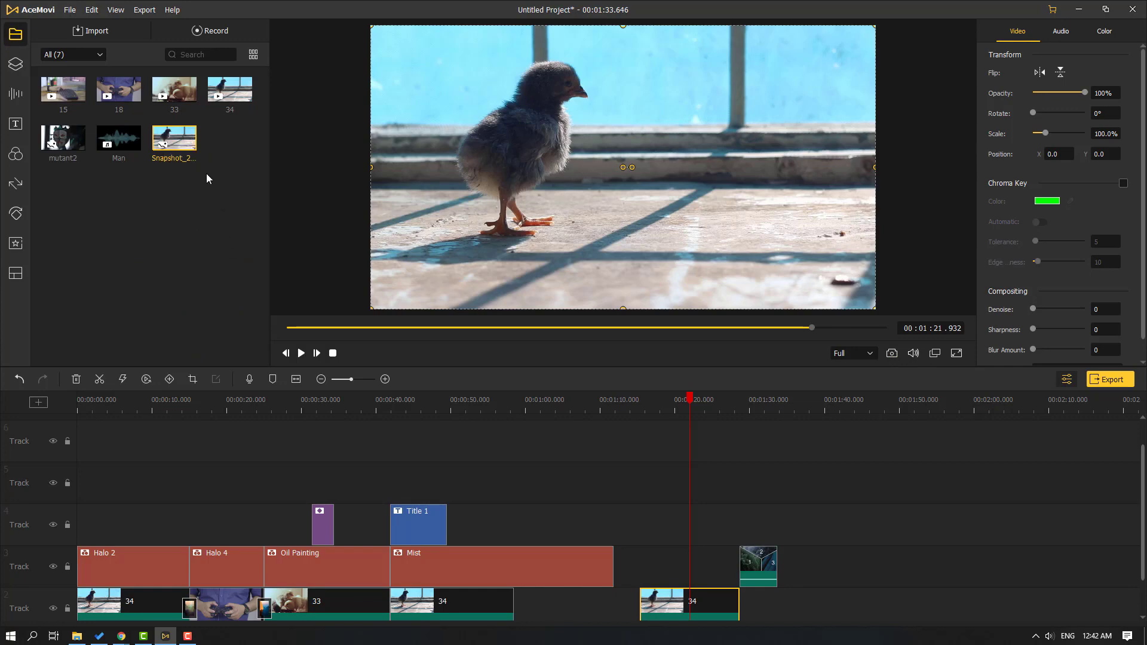
left_click(189, 144)
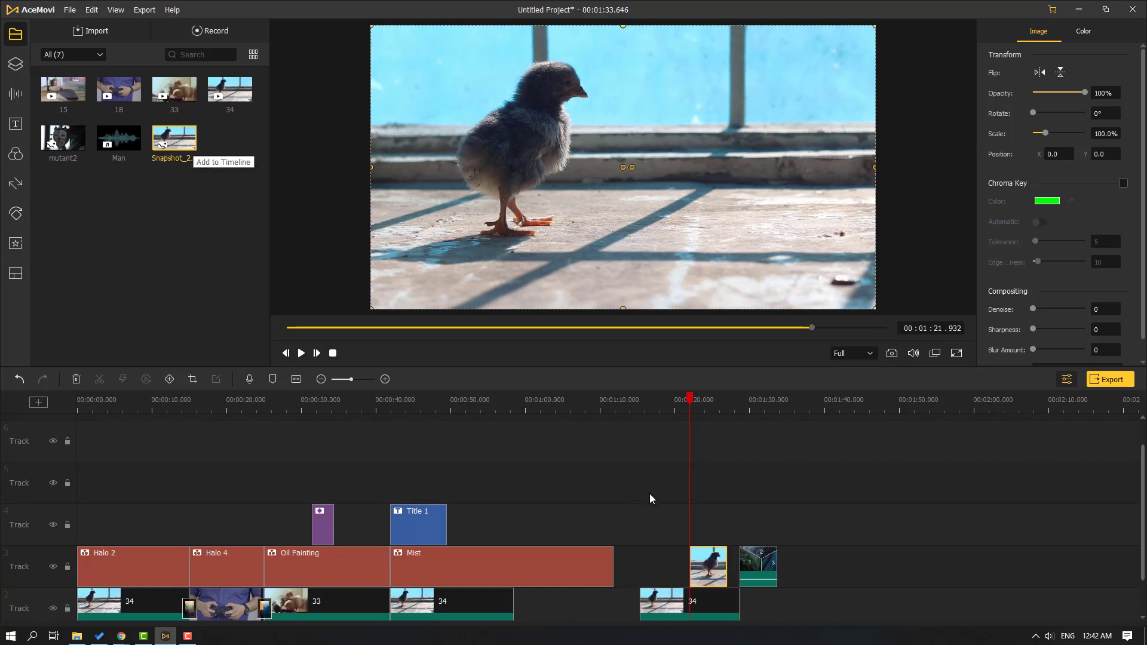
Move the snapshot past the split-screen clip and extend it to end at about 1:56.
left_click_drag(713, 575, 823, 577)
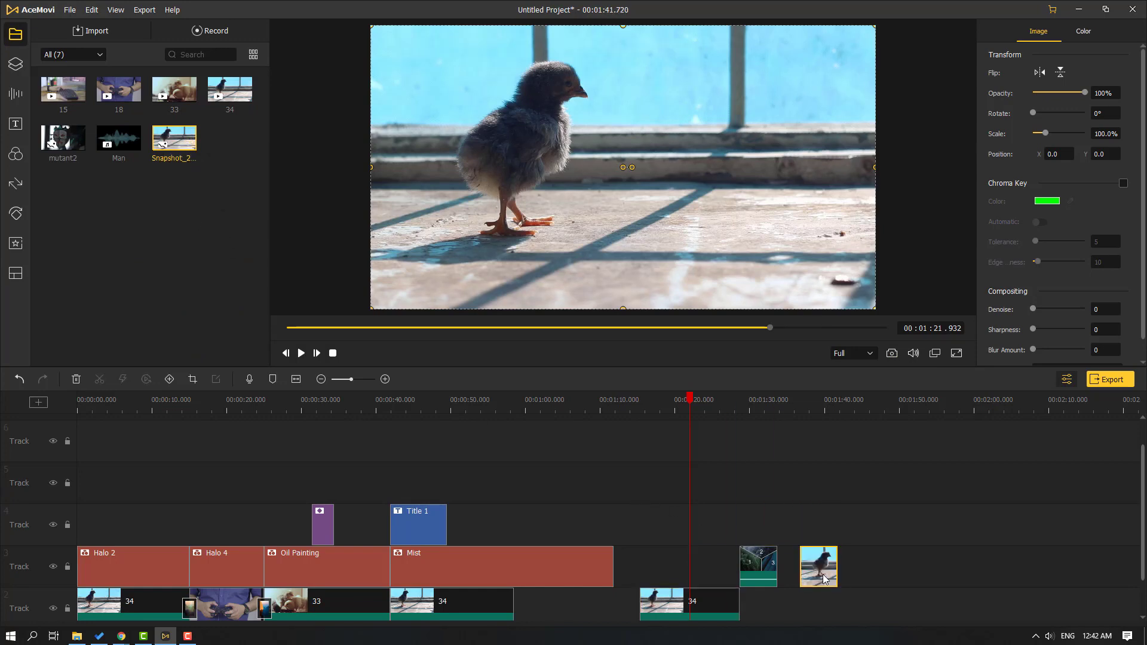
left_click(815, 401)
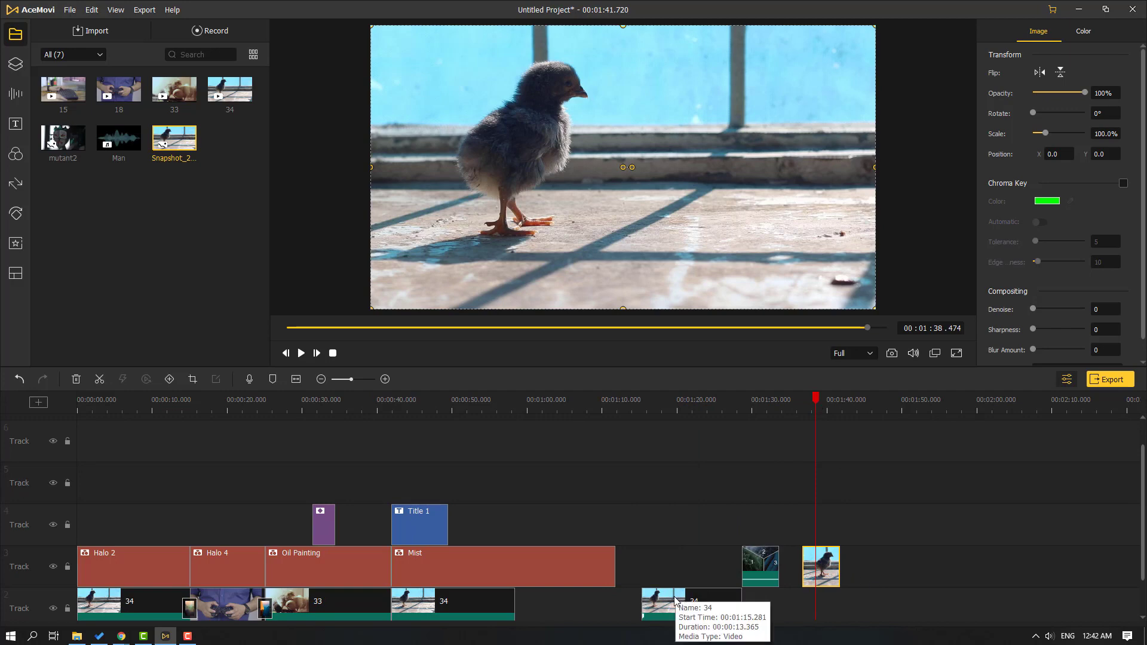
left_click_drag(839, 566, 949, 566)
View the chick clip's frame at about 1:21 in full screen and return to the editor.
left_click(686, 399)
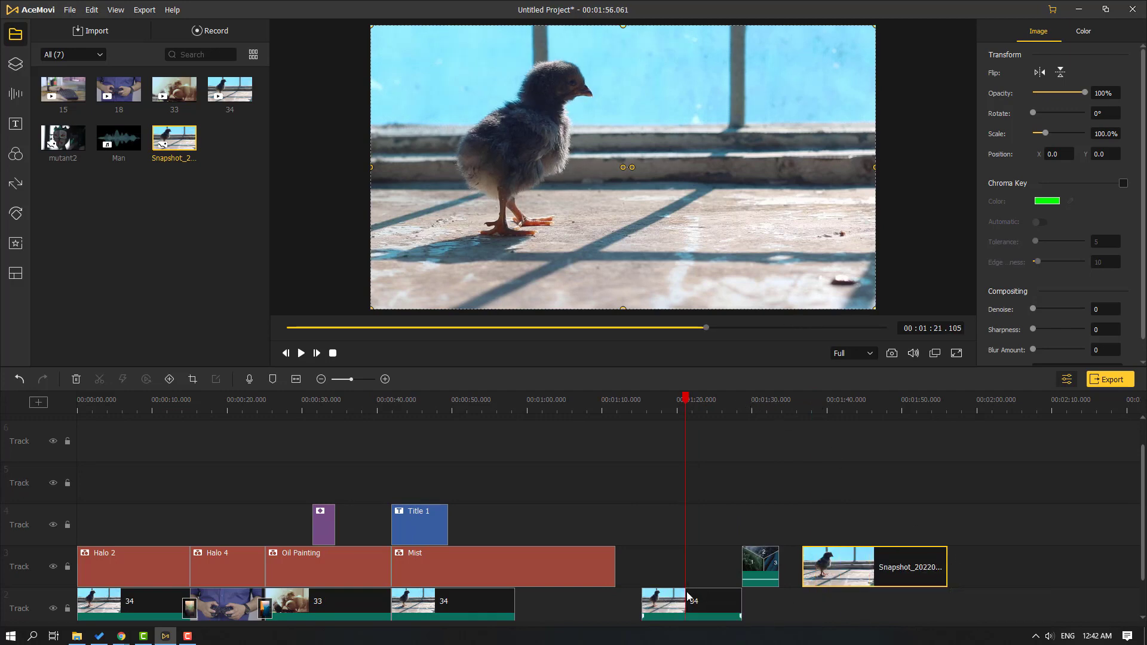
mouse_move(912, 357)
left_click(957, 354)
key("Escape")
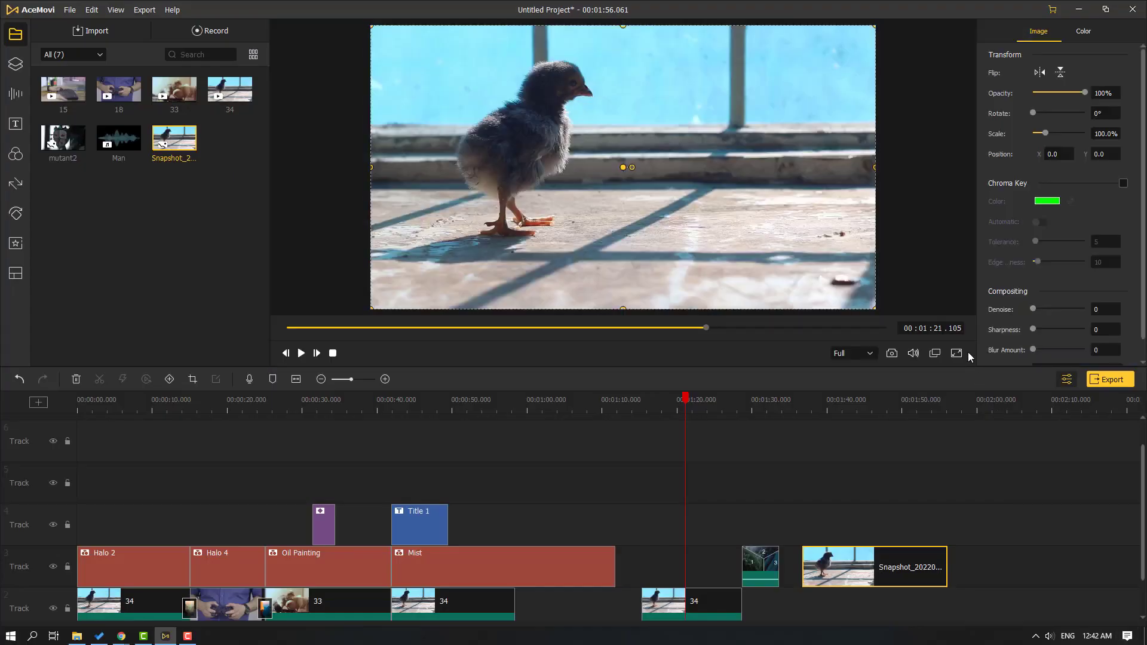
left_click(962, 353)
key("Escape")
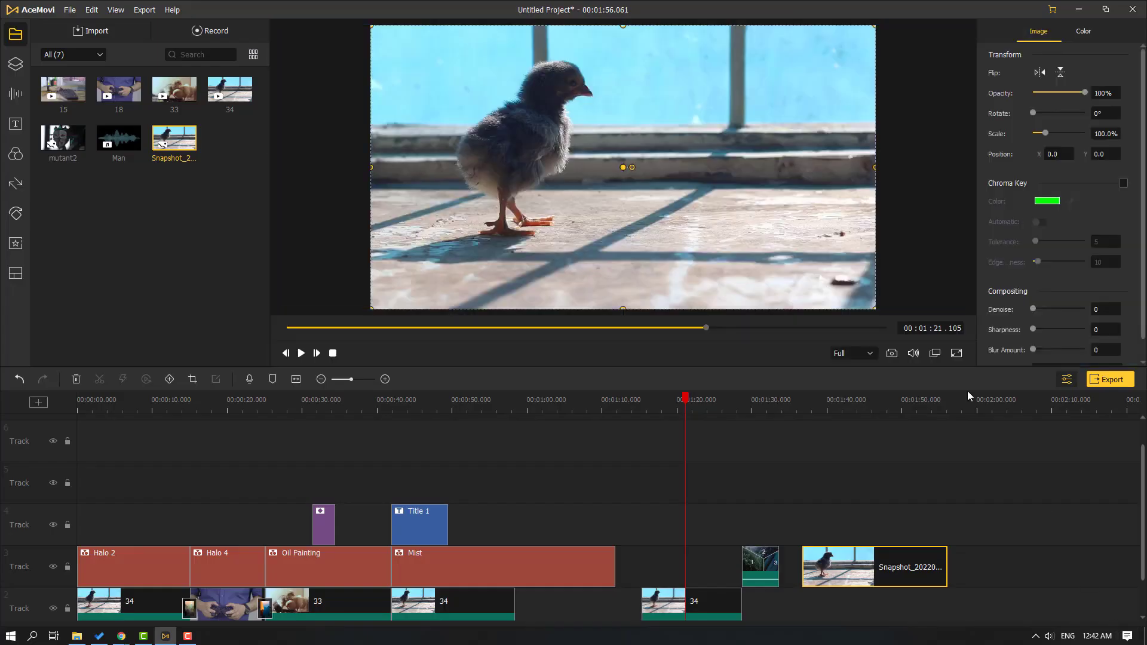
Try the detached preview canvas, moving, enlarging and maximizing it, and reattach it.
left_click(937, 355)
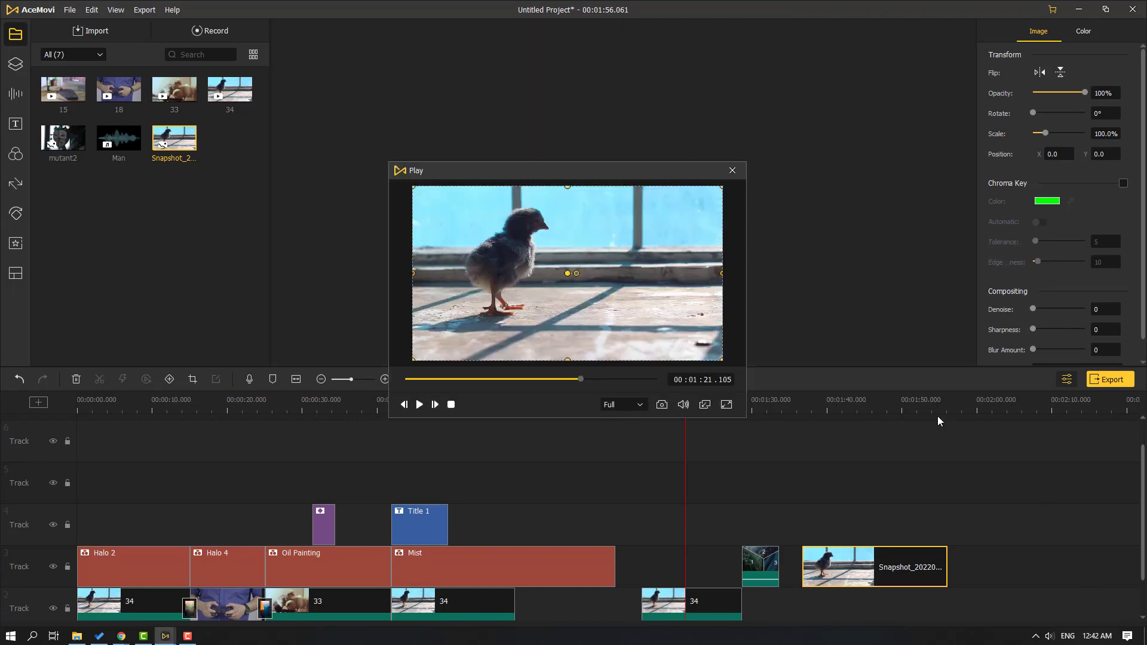
left_click_drag(525, 169, 604, 90)
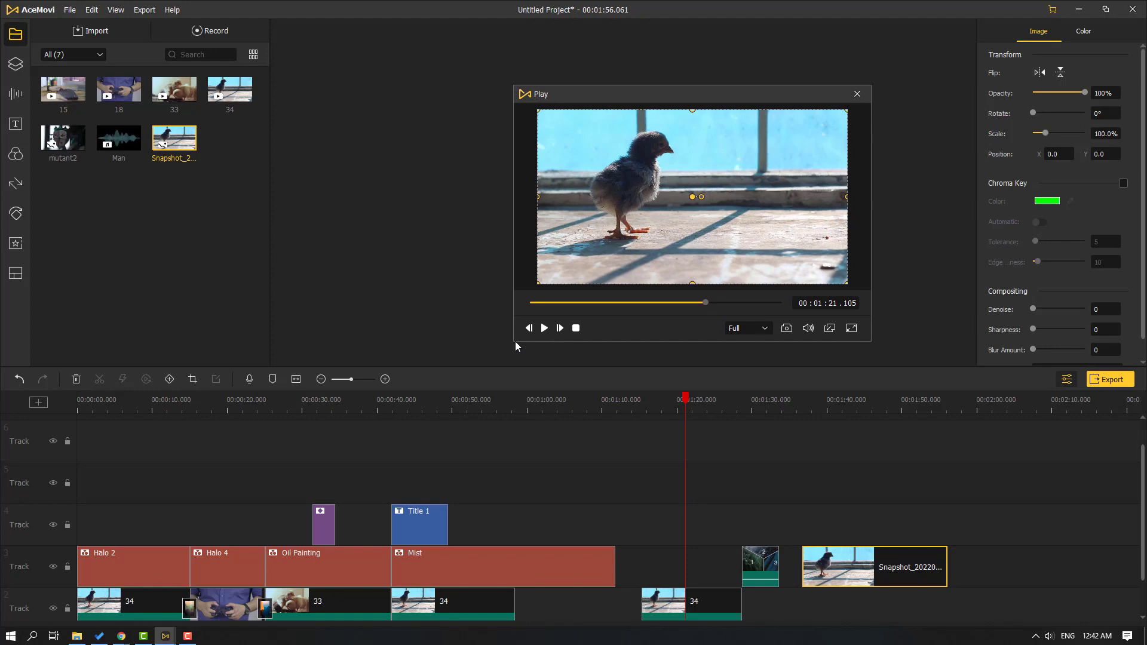
left_click_drag(515, 341, 515, 626)
double_click(598, 94)
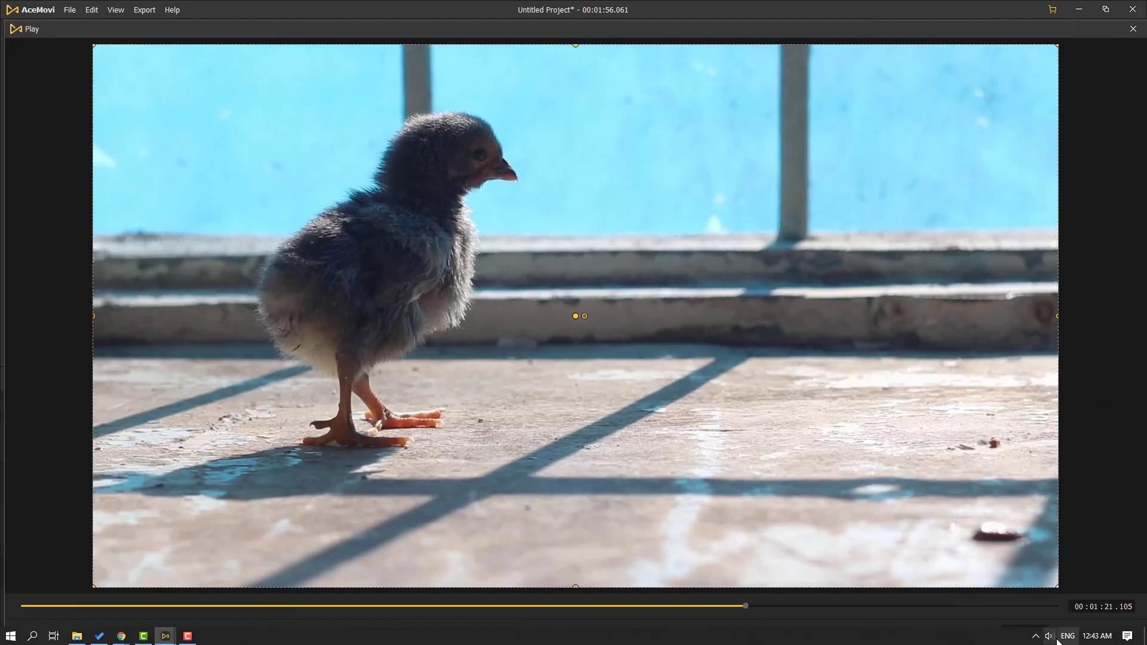
double_click(1019, 182)
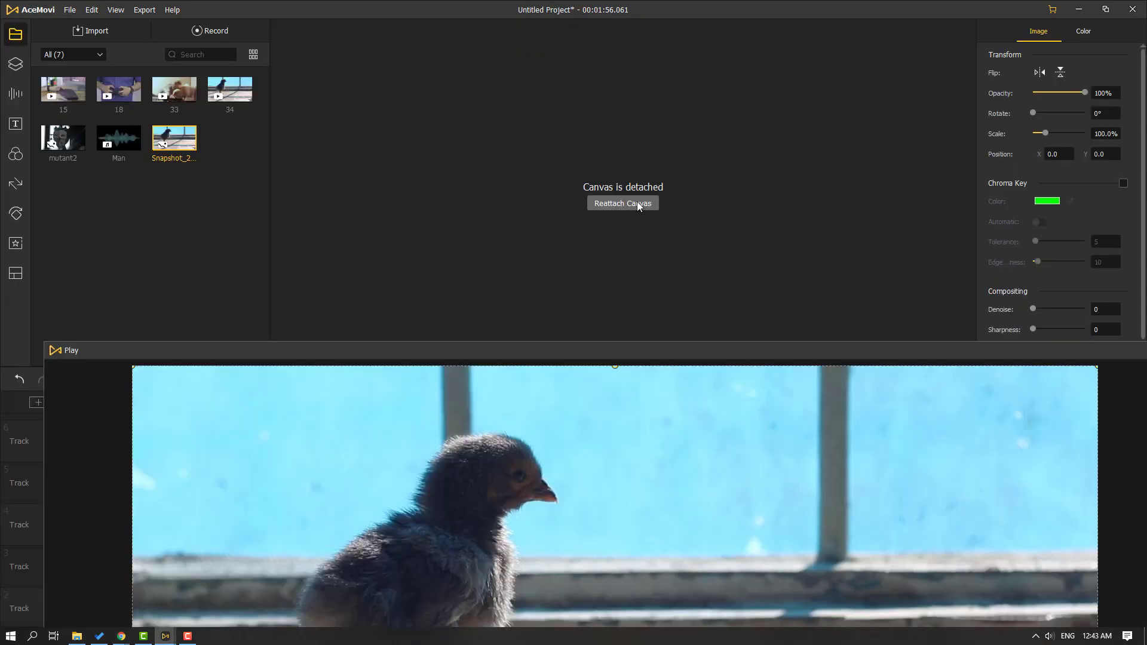
left_click(637, 204)
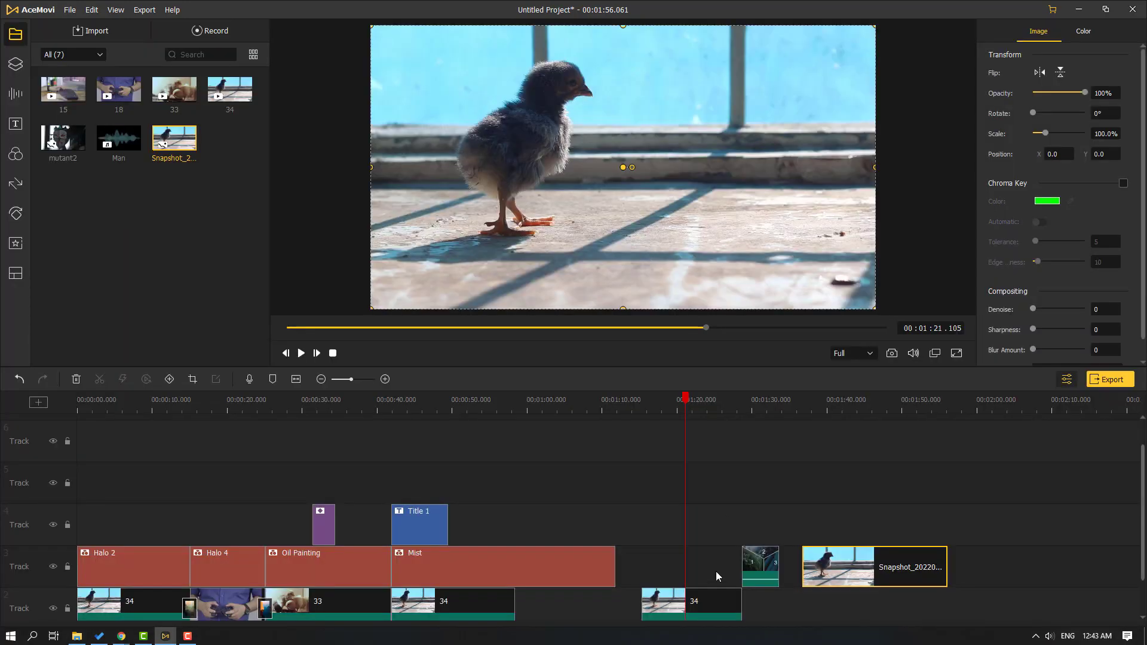
Examine the separated chick clip's audio and color attributes and return to its video attributes.
left_click(657, 606)
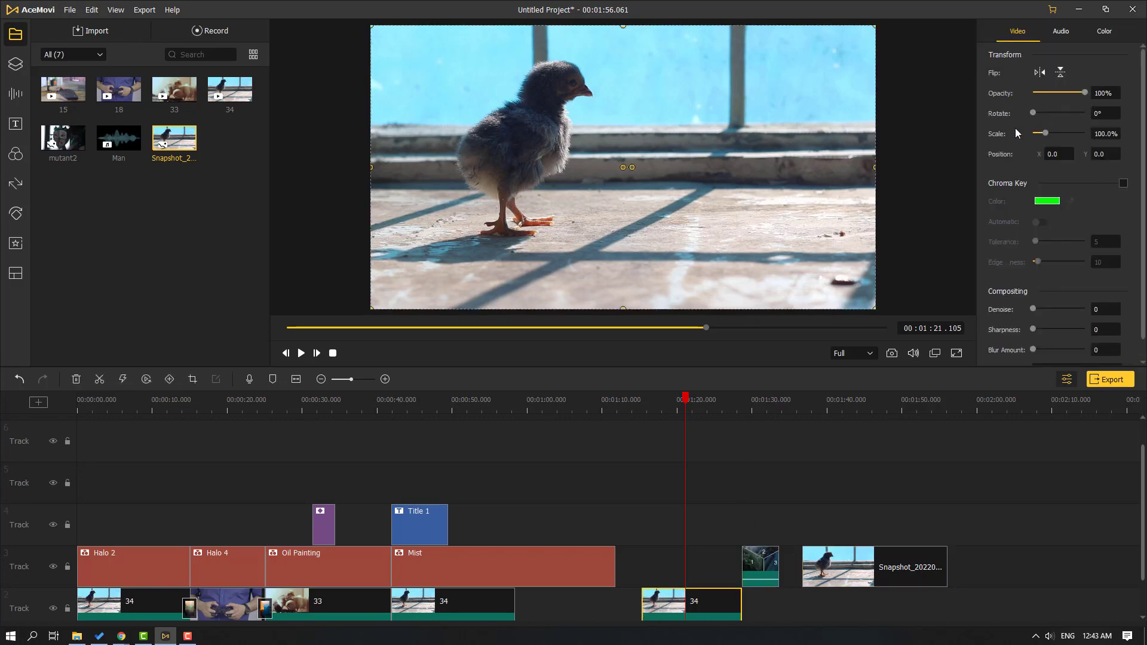
left_click(1058, 34)
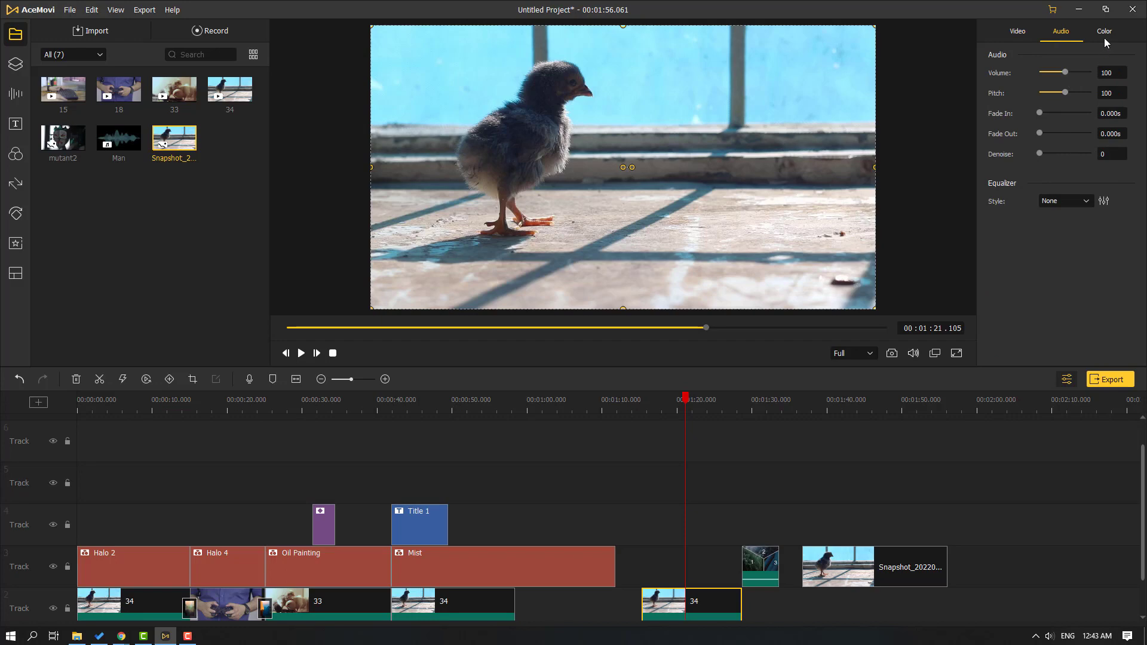
left_click(1105, 37)
left_click(1015, 33)
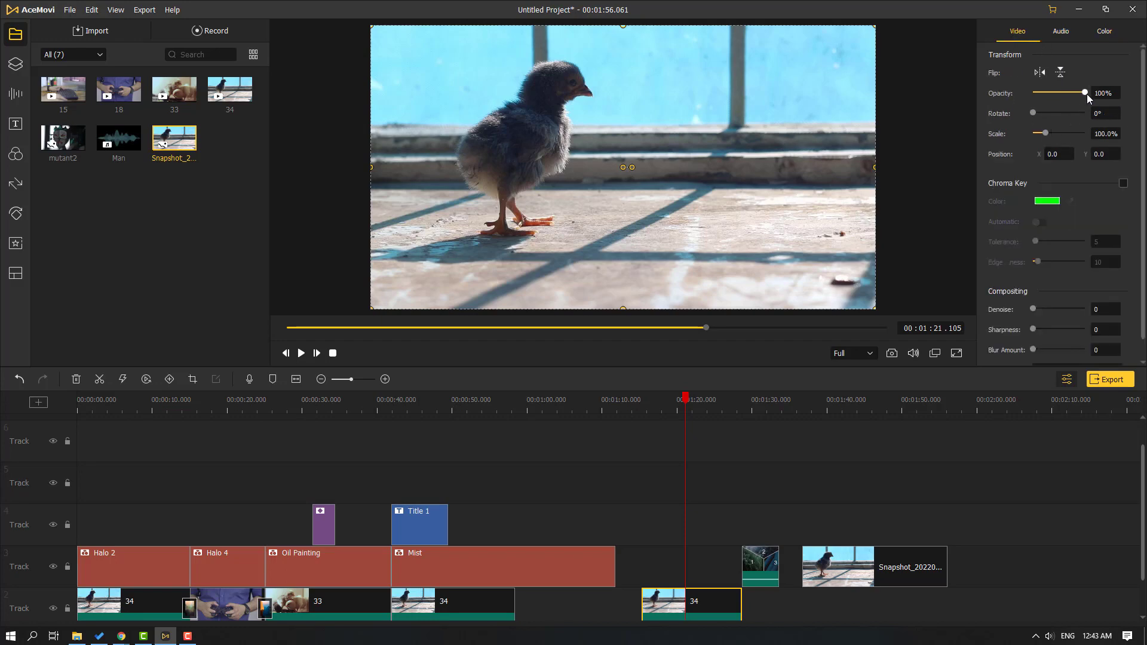
Try rotating the separated chick clip by 173° and changing its scale, and reset both values.
left_click_drag(1085, 94, 1058, 114)
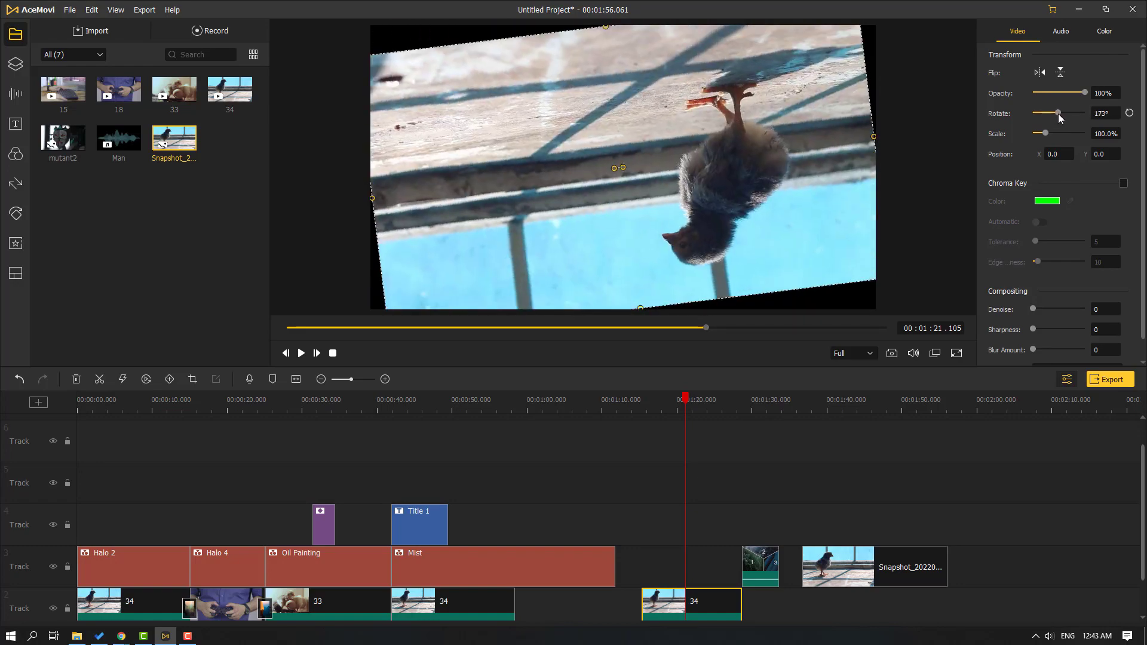
left_click(1129, 113)
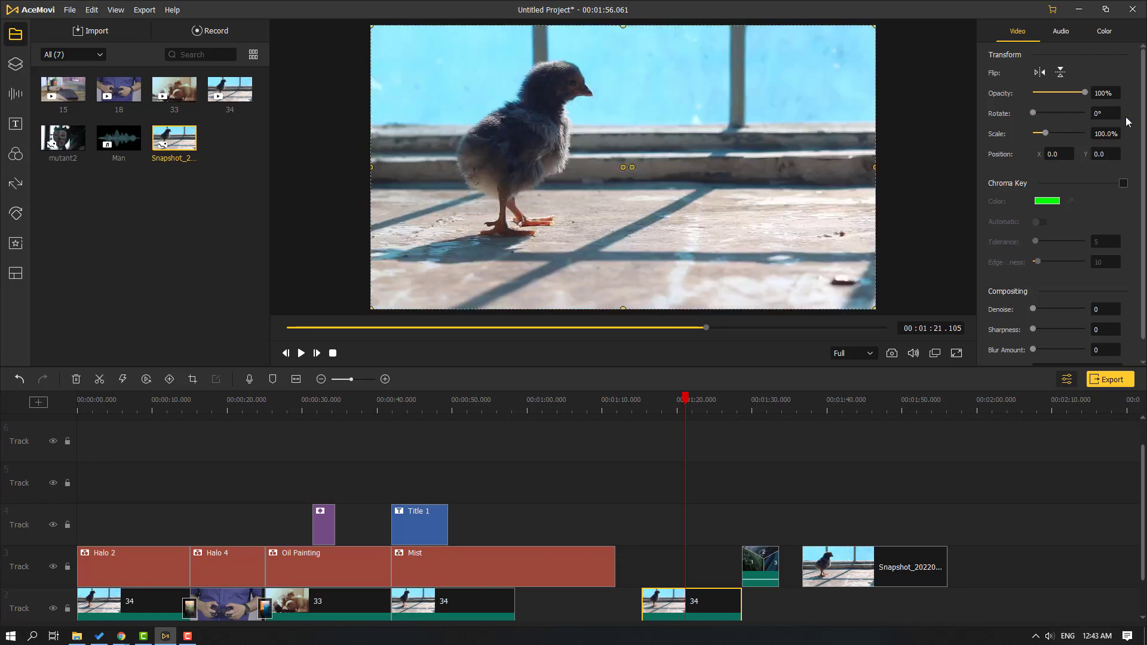
left_click_drag(1048, 132, 1126, 133)
left_click(1129, 133)
Try placing the separated chick clip at position X 500, Y 300, and reset its position.
type("500")
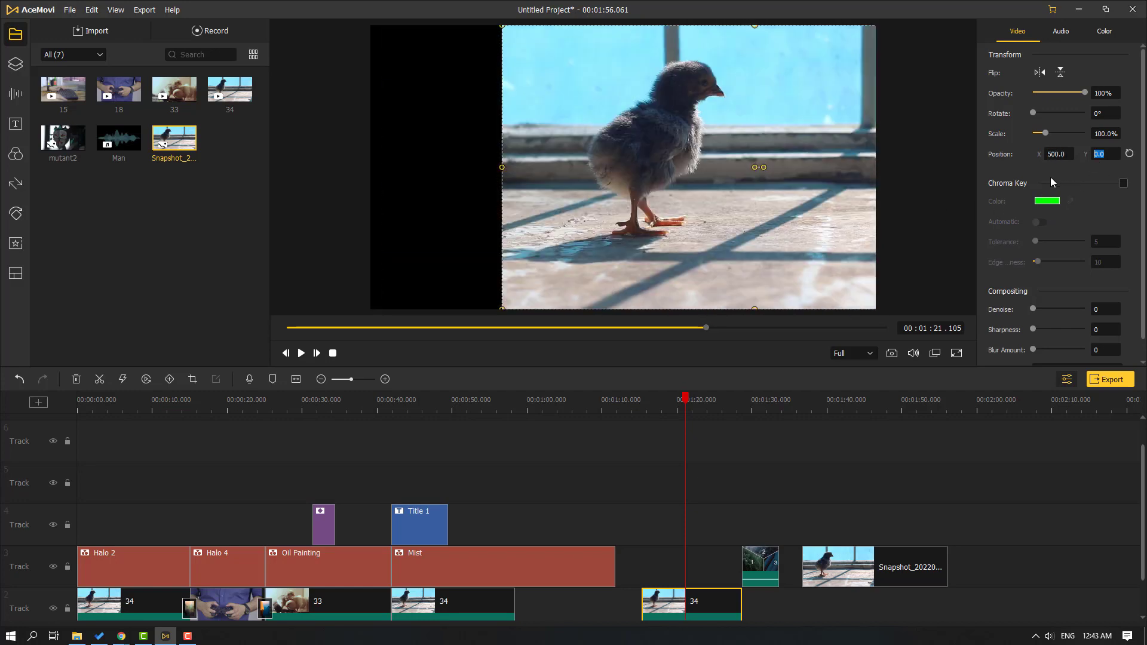
type("300")
key("Return")
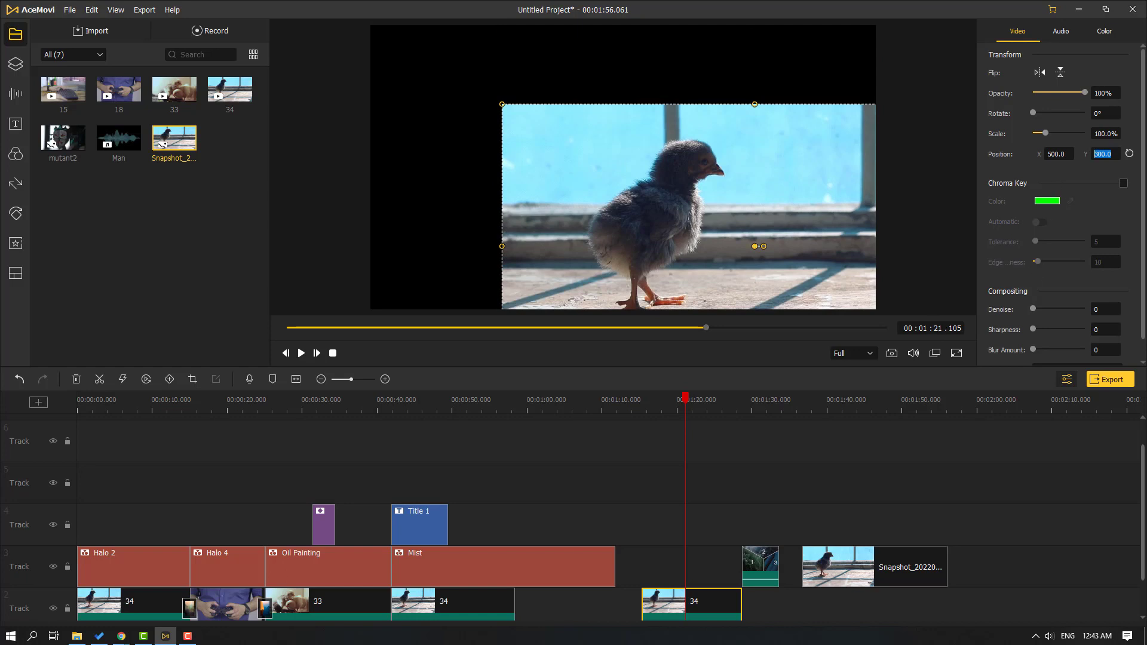
left_click(1129, 153)
Try Chroma Key on the separated chick clip with a sampled yellow key color, and turn it off.
scroll(1007, 219, "down", 1)
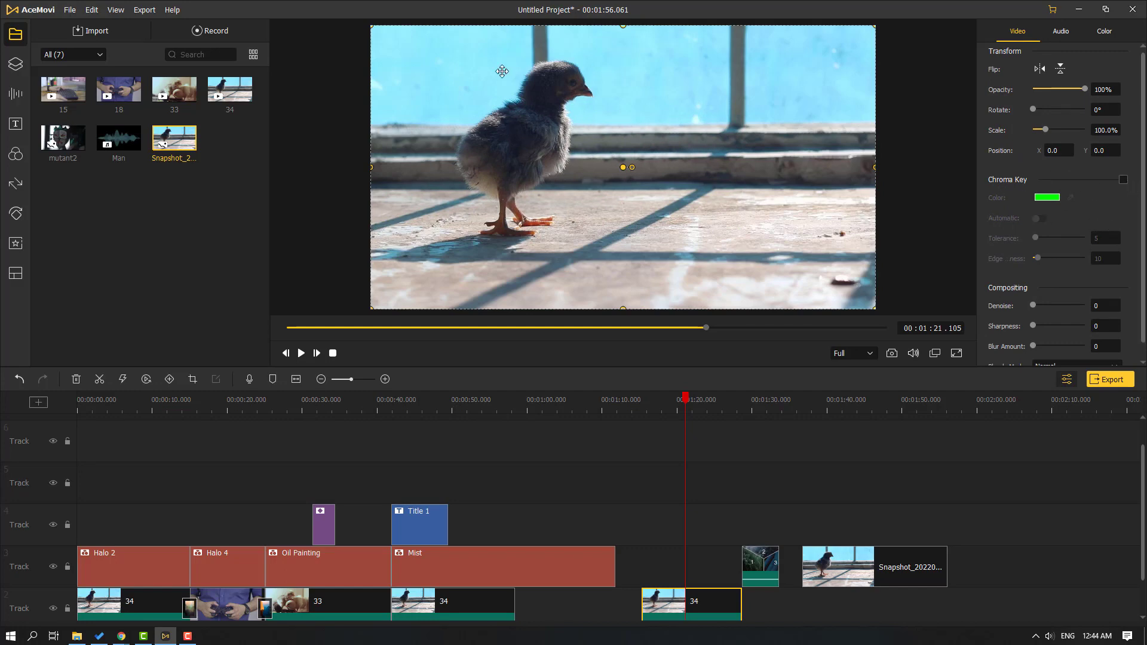
left_click(1123, 179)
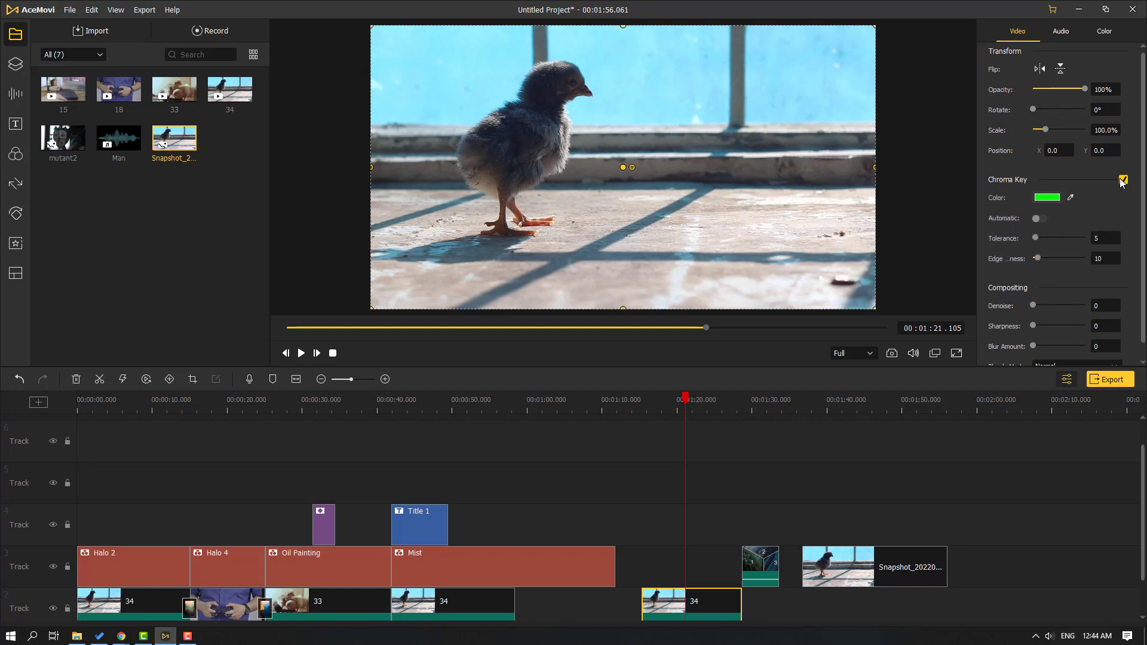
left_click(1071, 199)
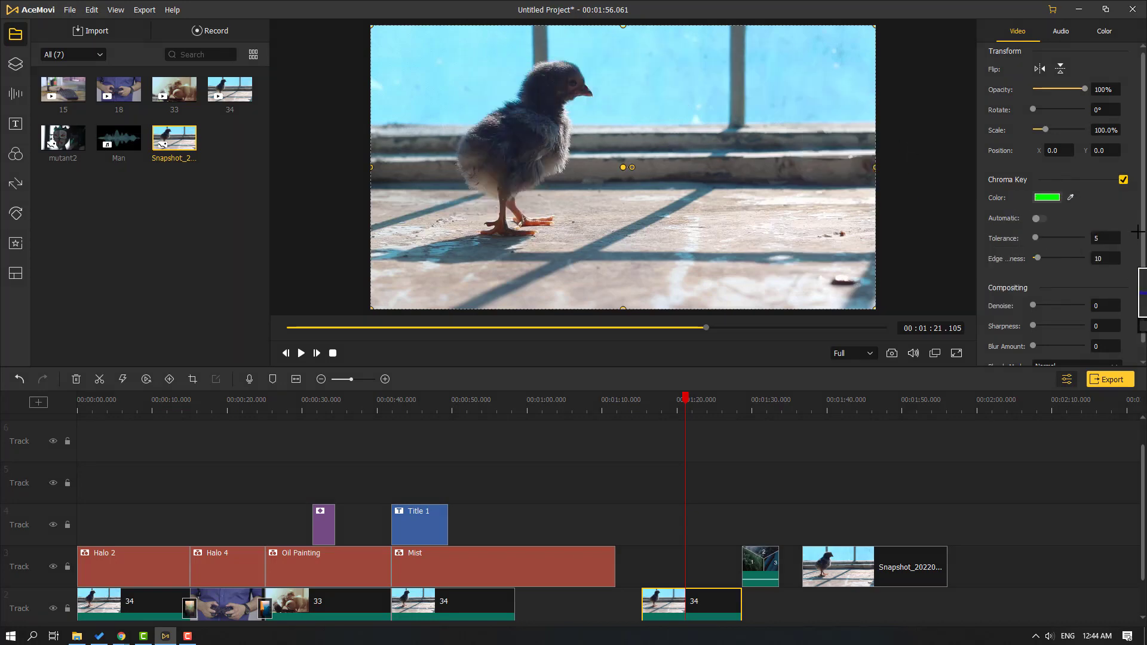
left_click(1123, 179)
Review the separated chick clip's compositing settings, including Denoise, and open its audio attributes.
scroll(1112, 245, "down", 1)
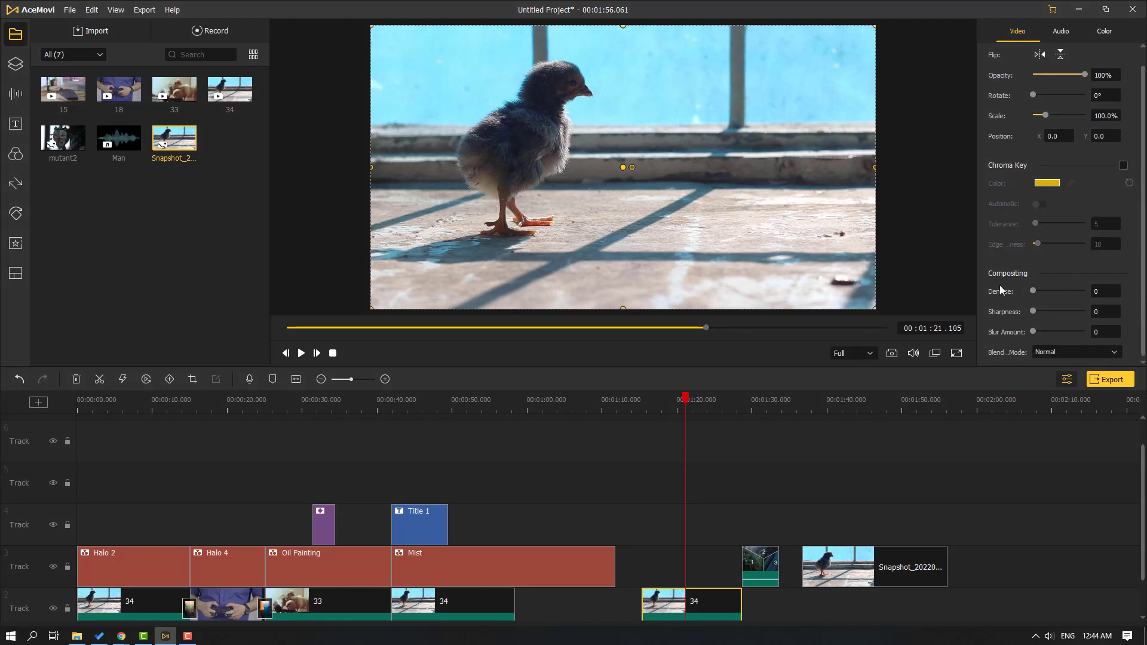
left_click_drag(1034, 290, 1012, 335)
left_click(1060, 31)
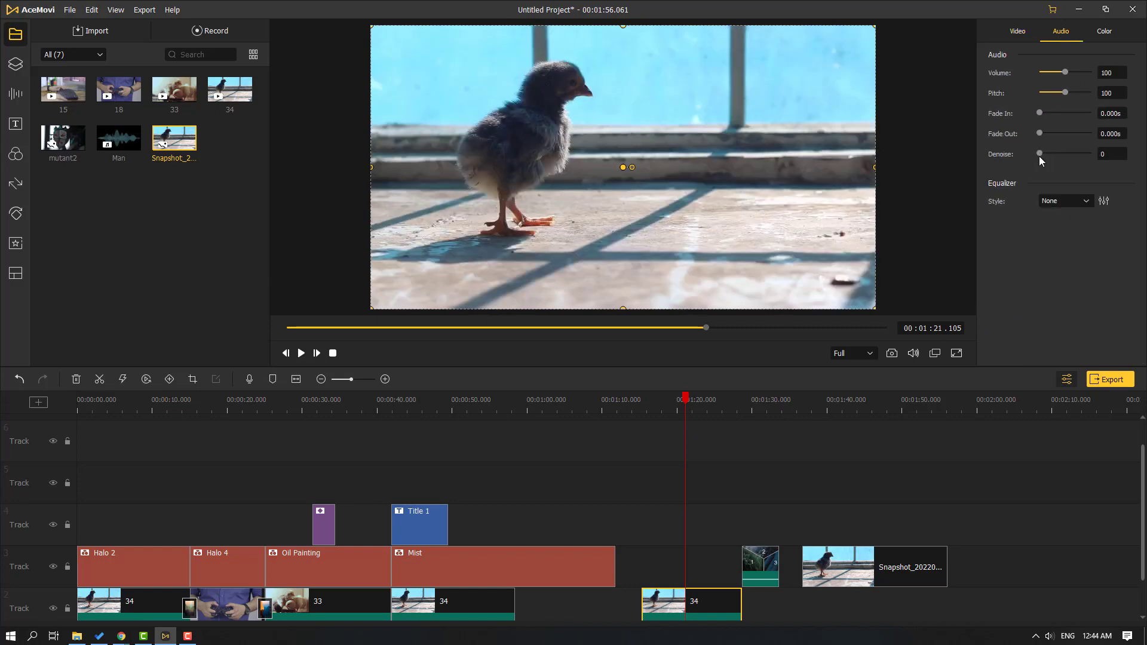